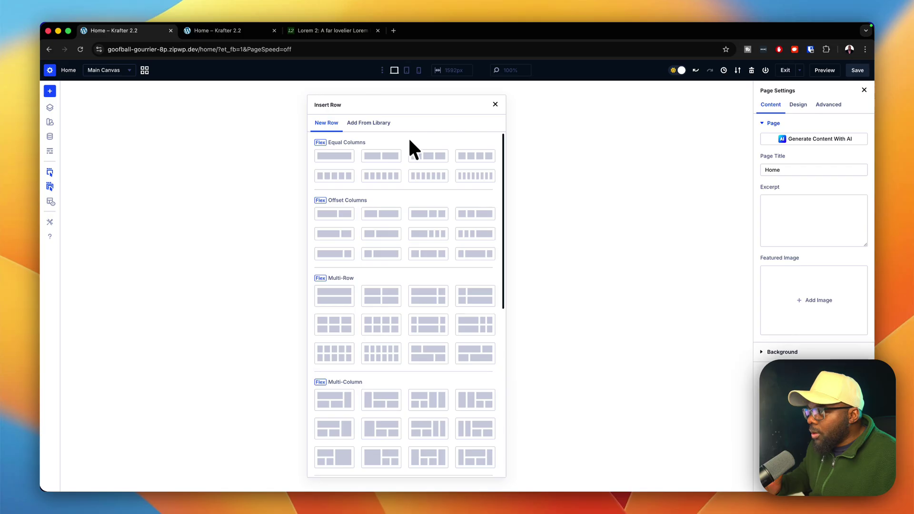
# Insert a two-column offset row with a narrow first column and a wide second one, and add a Text module to the narrow column.
pyautogui.click(390, 236)
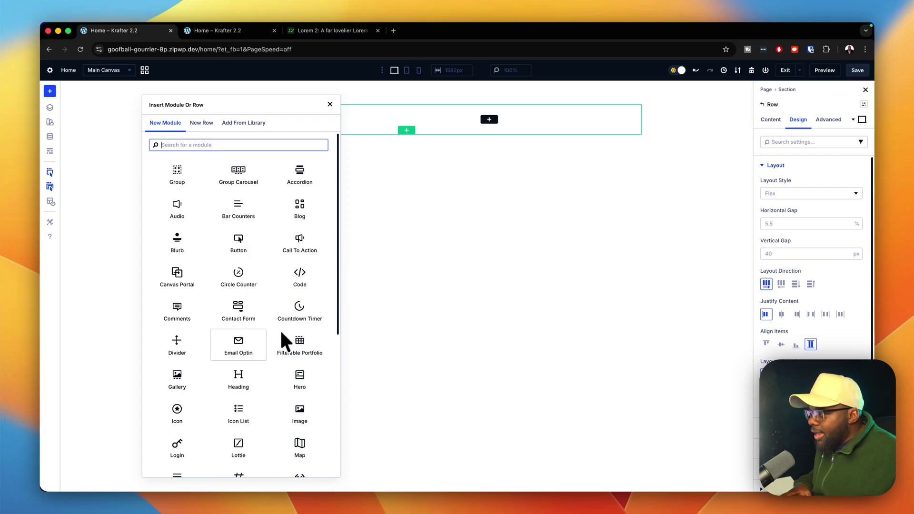
pyautogui.write('text')
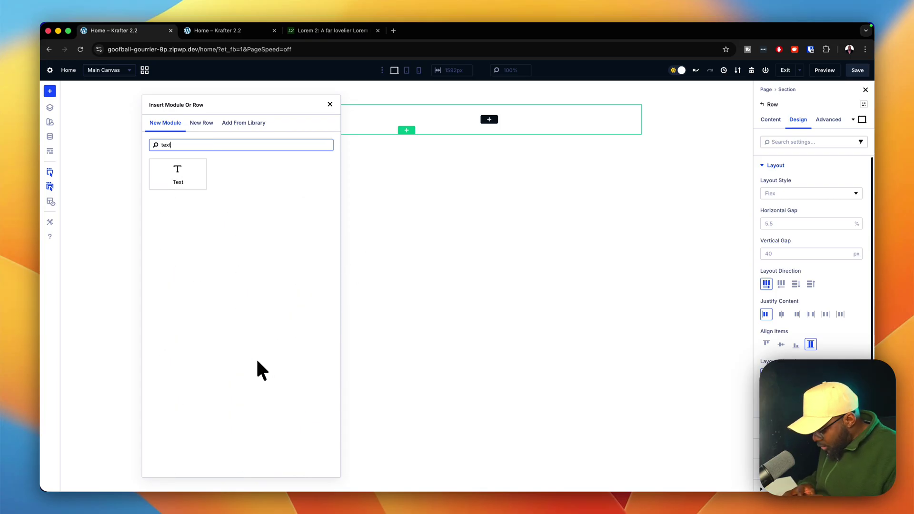
pyautogui.click(180, 180)
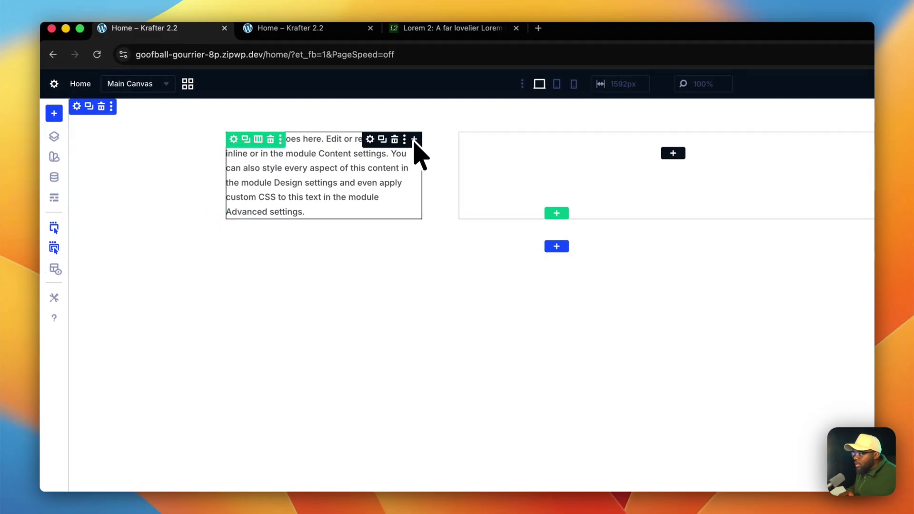
# Duplicate the Text module and insert a Heading module between the two text modules.
pyautogui.click(383, 140)
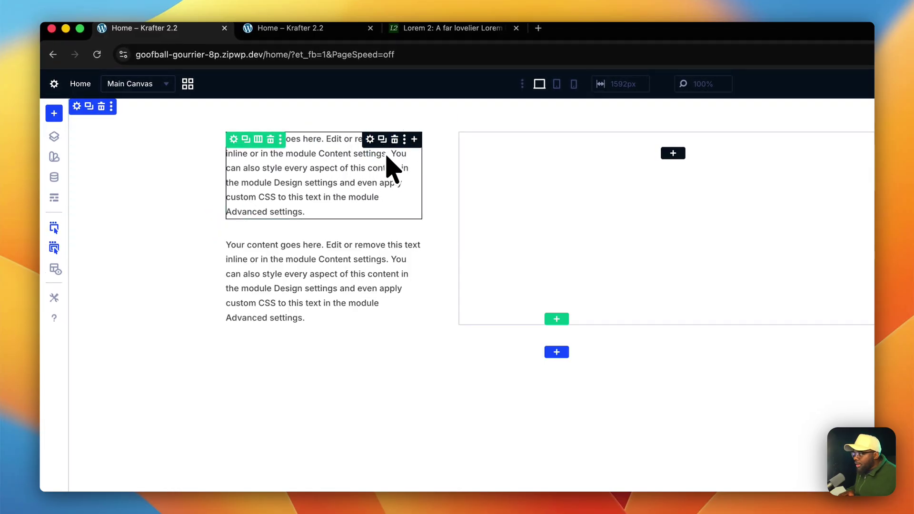
pyautogui.click(414, 140)
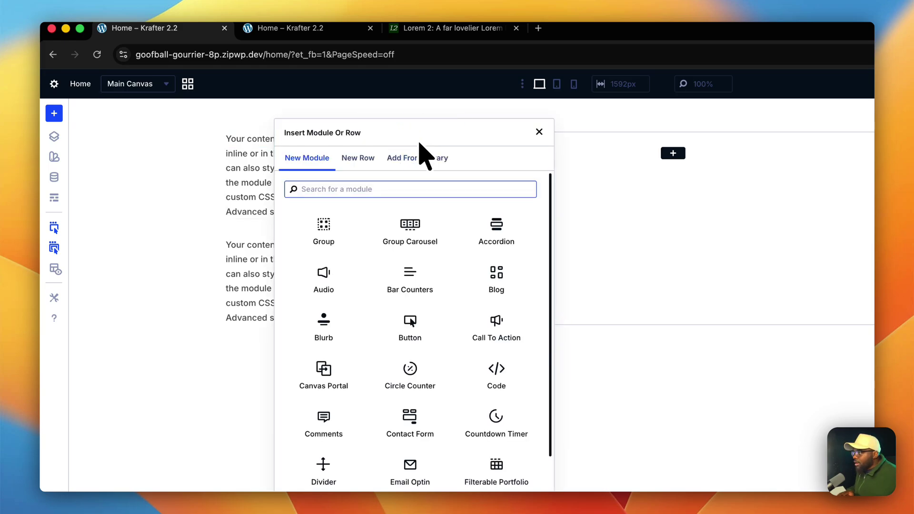
pyautogui.click(422, 414)
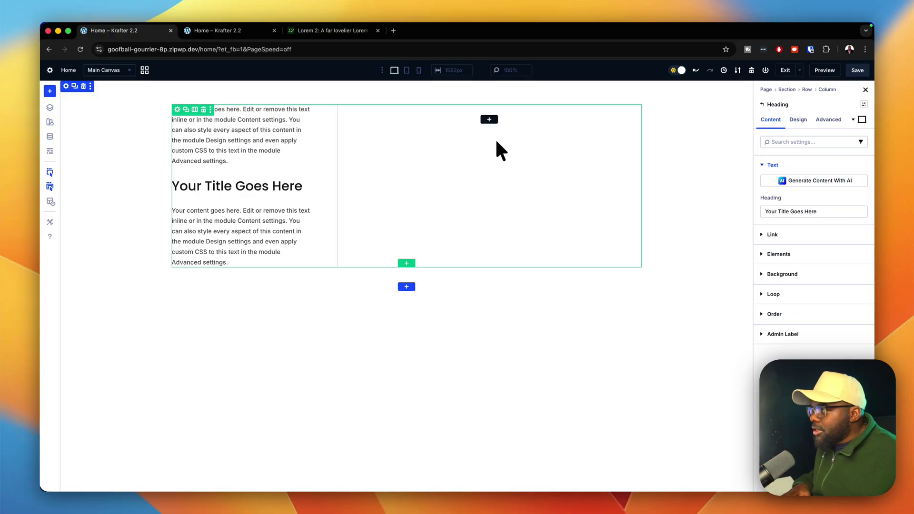
# Replace the first text module's placeholder with "Nullam malesuada" copied from the Lorem 2 page.
pyautogui.click(361, 33)
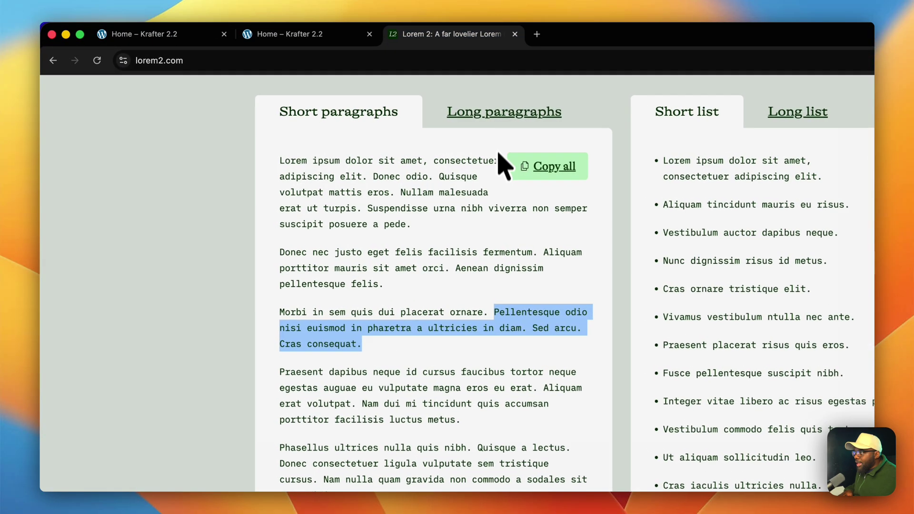
pyautogui.click(521, 205)
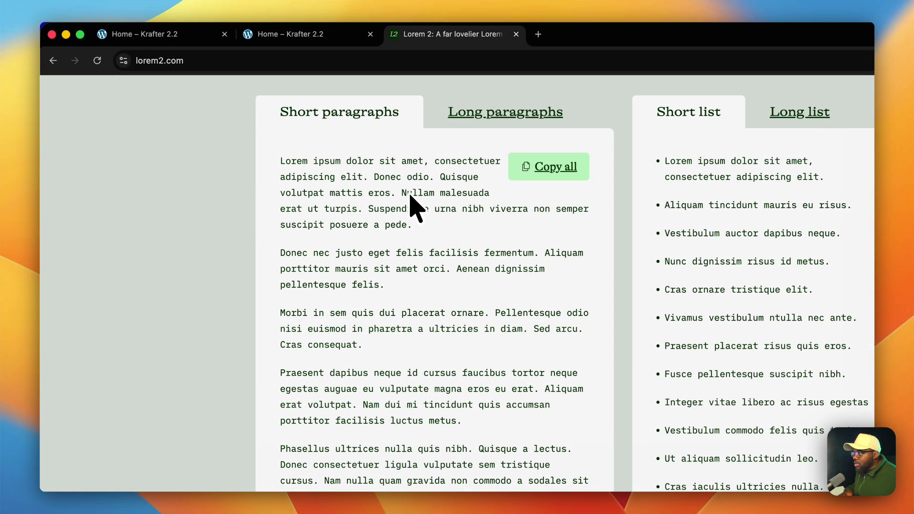
pyautogui.moveTo(402, 193); pyautogui.dragTo(493, 201)
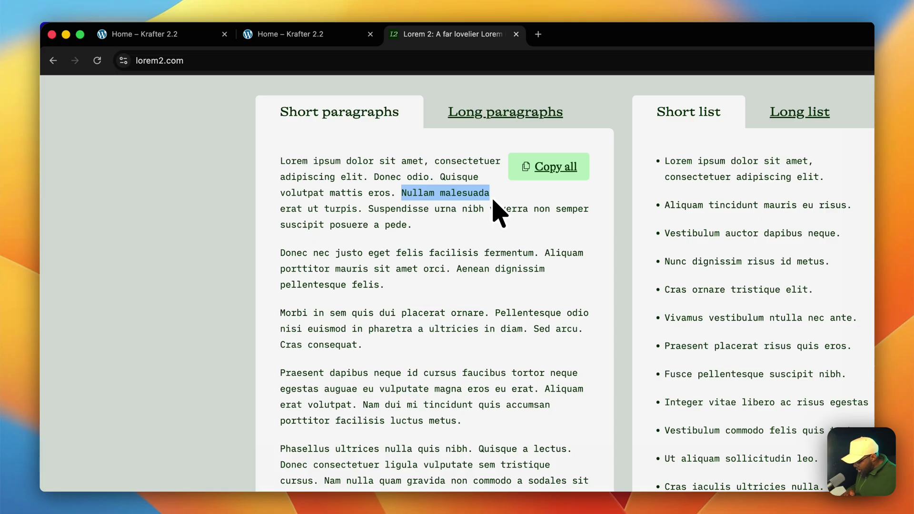
pyautogui.click(186, 38)
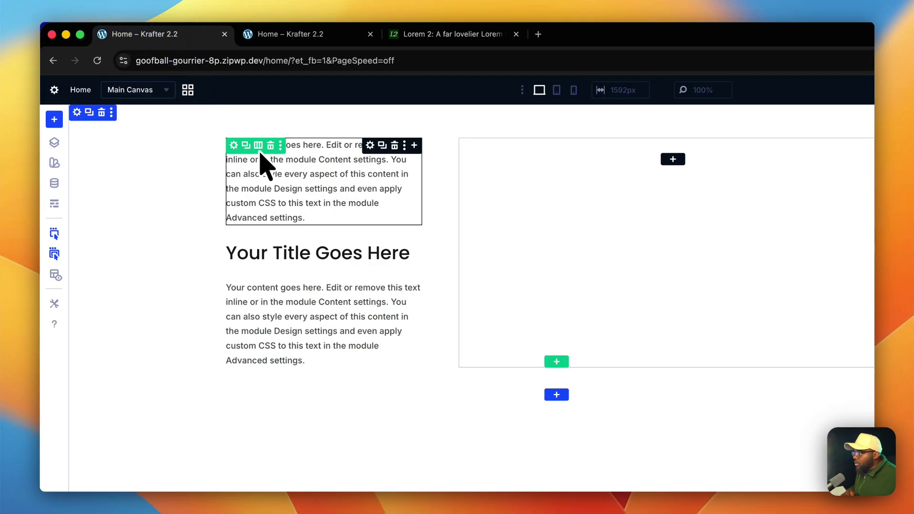
pyautogui.tripleClick(267, 166)
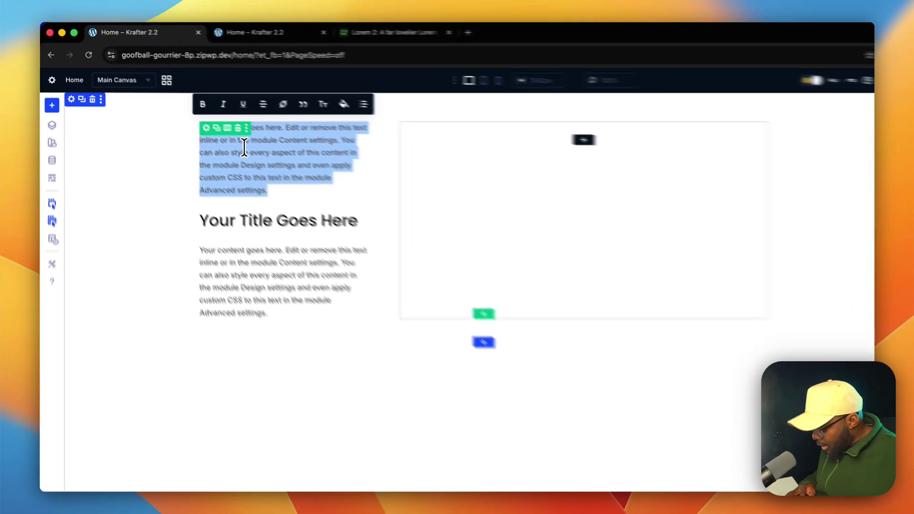
pyautogui.press('super+v')
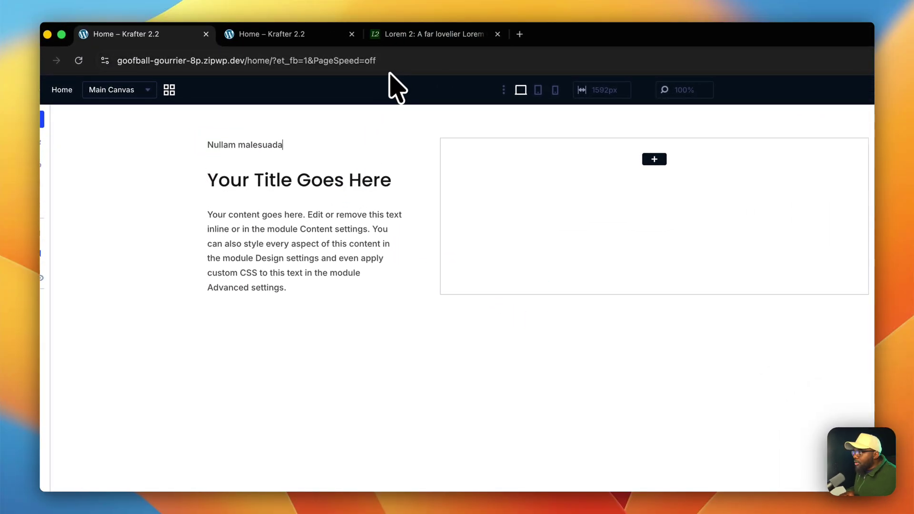
# Replace the heading placeholder with "Aliquam porttitor mauris sit amet" copied from the Lorem 2 page.
pyautogui.click(404, 35)
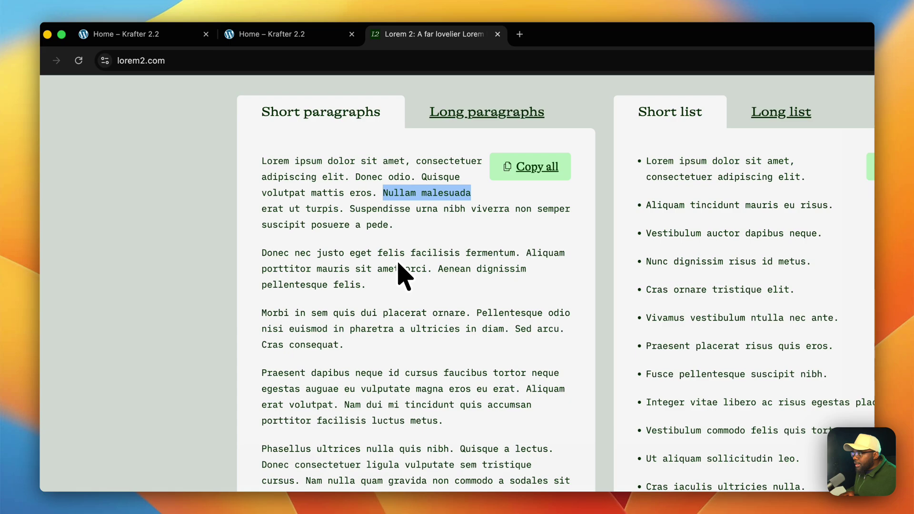
pyautogui.moveTo(526, 255); pyautogui.dragTo(359, 277)
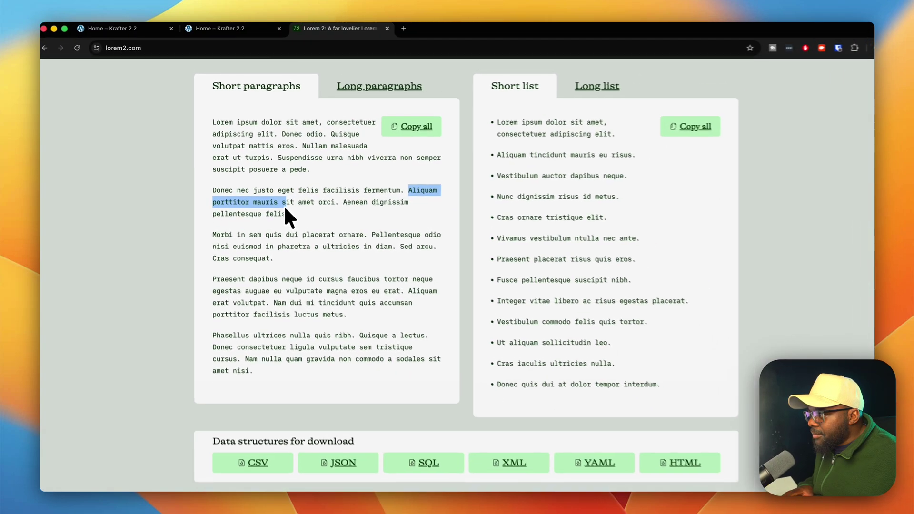
pyautogui.moveTo(286, 210); pyautogui.dragTo(316, 204)
pyautogui.press('super+c')
pyautogui.press('super+1')
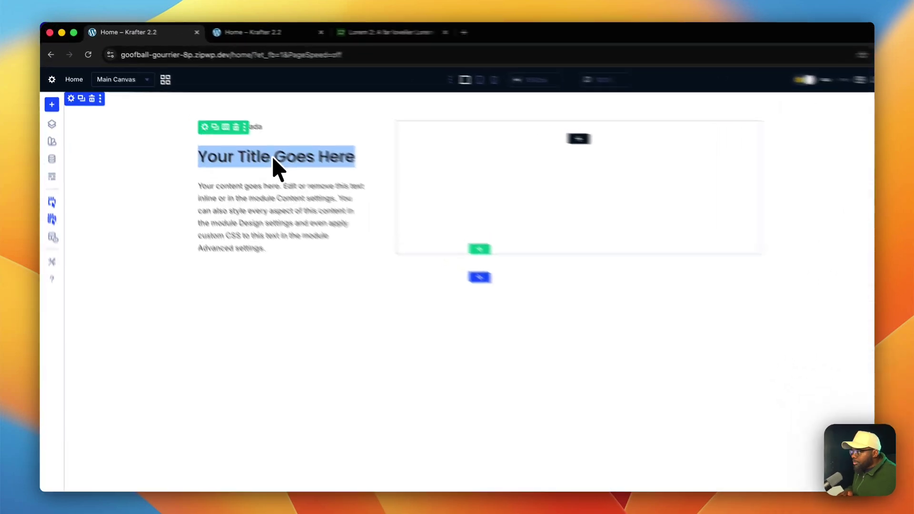
pyautogui.press('super+v')
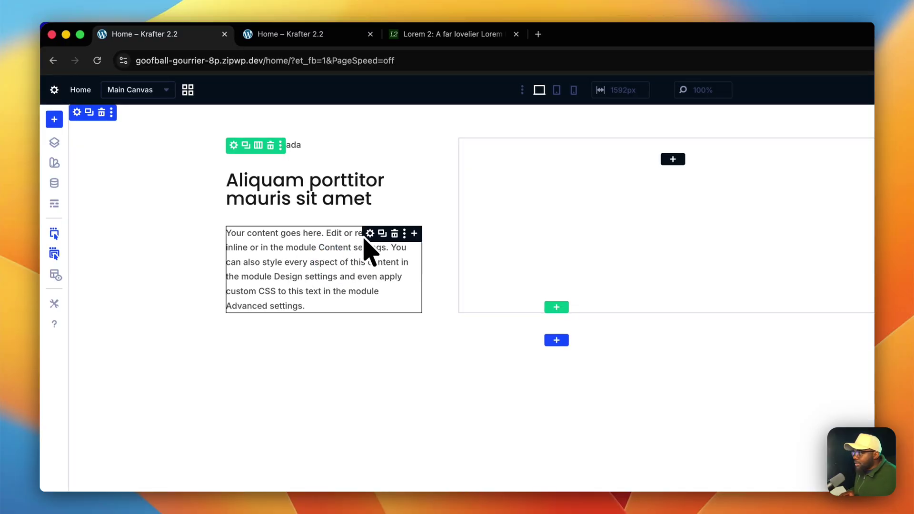
# Replace the second text module's body with the short paragraph starting "Morbi in sem quis dui placerat ornare" copied from the Lorem 2 page.
pyautogui.click(443, 34)
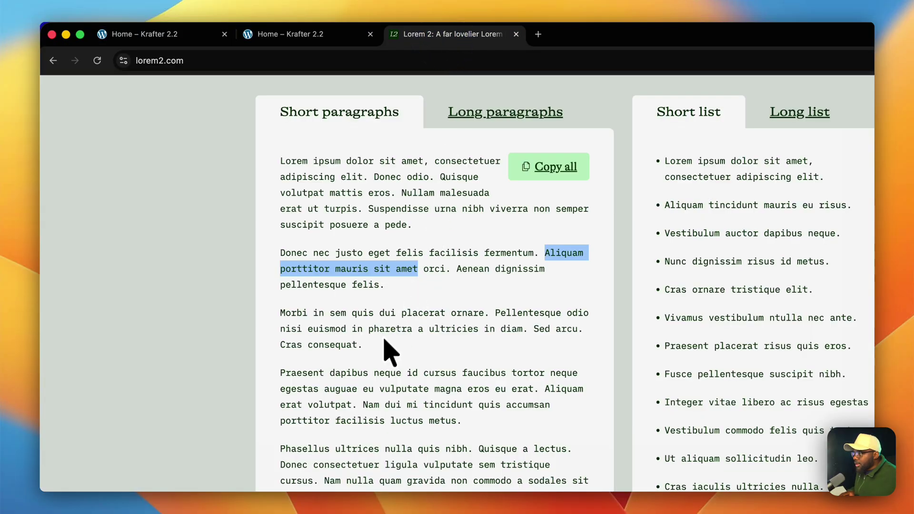
pyautogui.moveTo(380, 349); pyautogui.dragTo(278, 322)
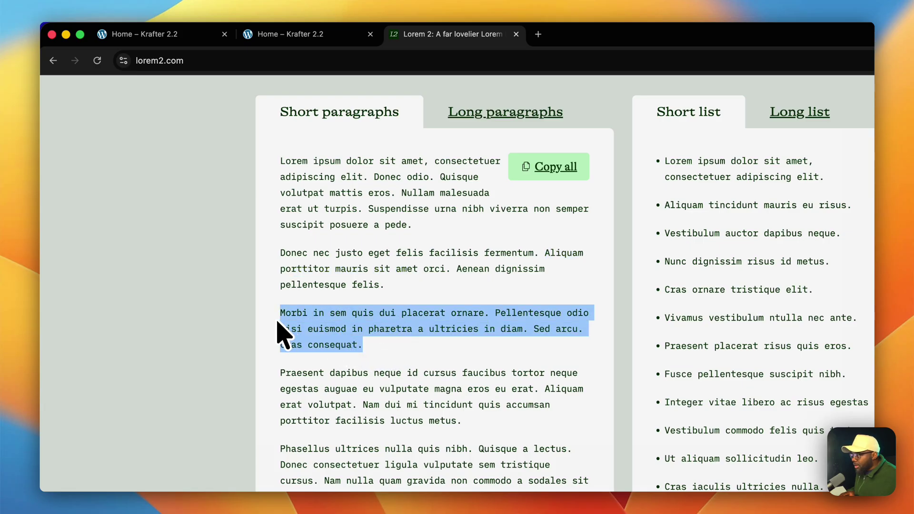
pyautogui.press('super+c')
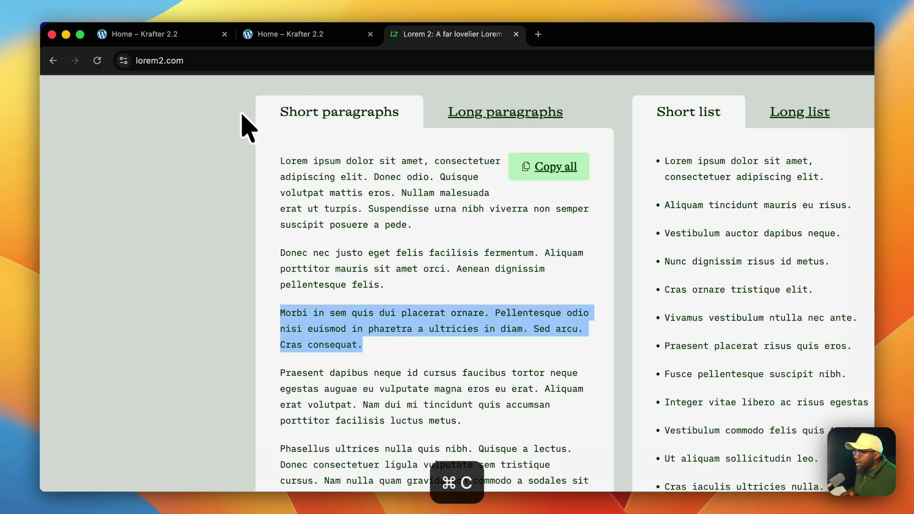
pyautogui.click(192, 35)
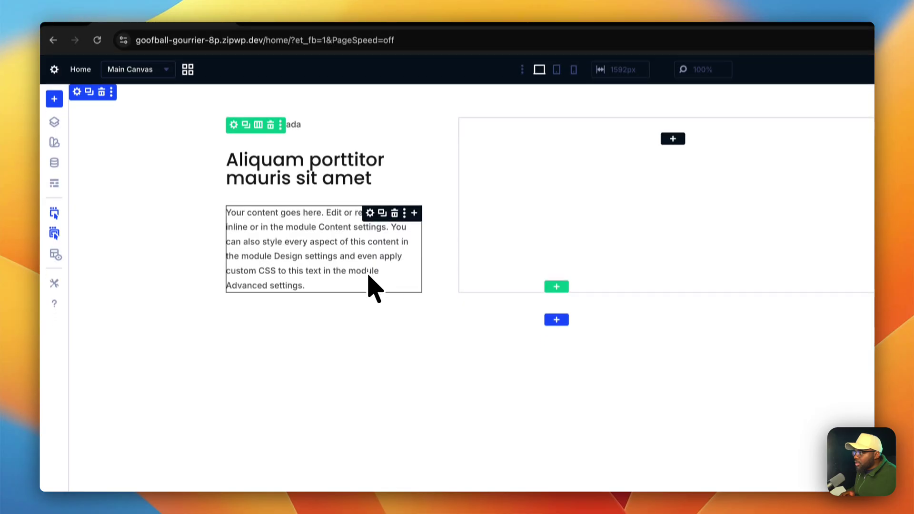
pyautogui.tripleClick(369, 268)
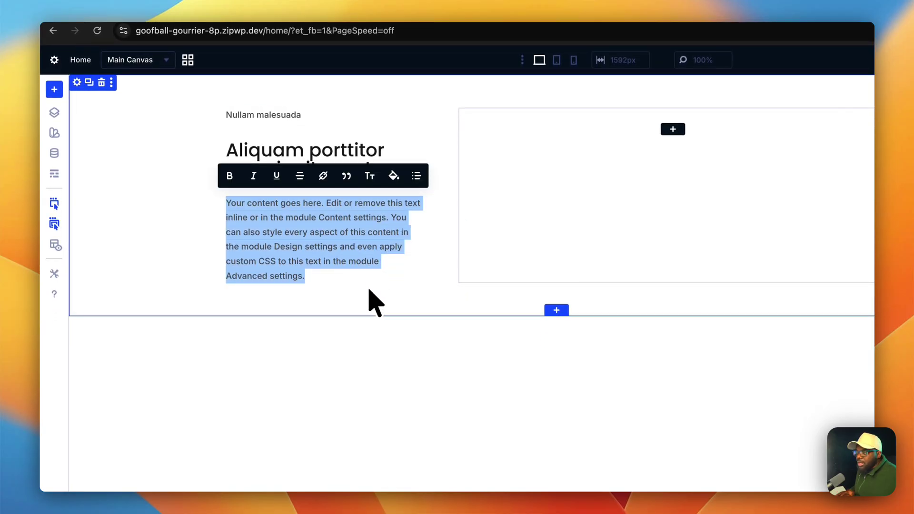
pyautogui.click(188, 261)
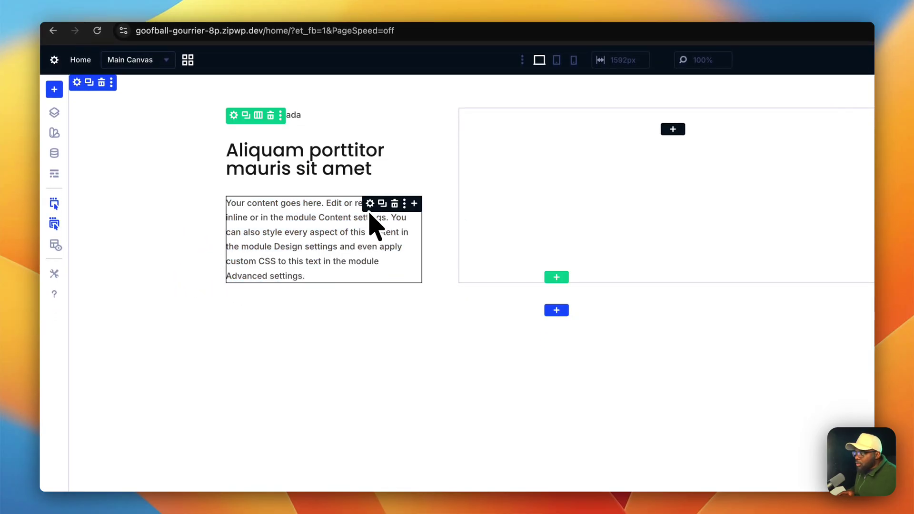
pyautogui.tripleClick(370, 215)
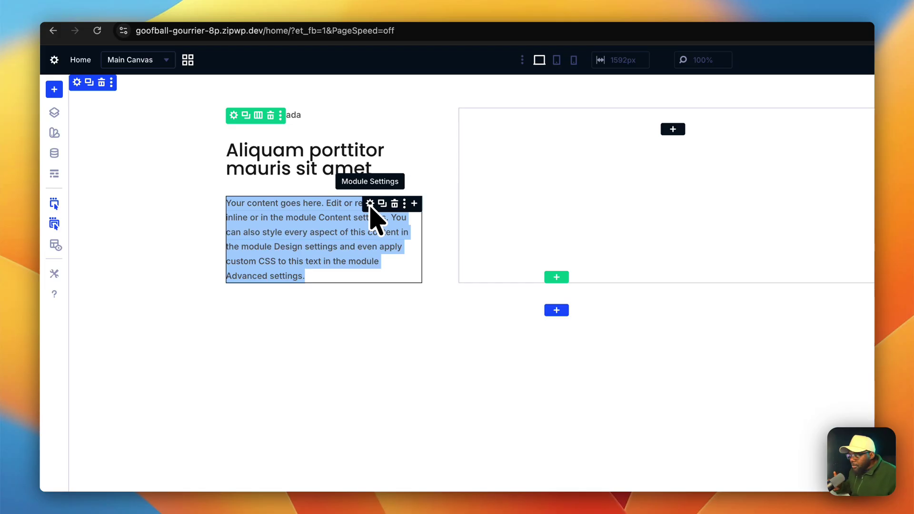
pyautogui.click(371, 208)
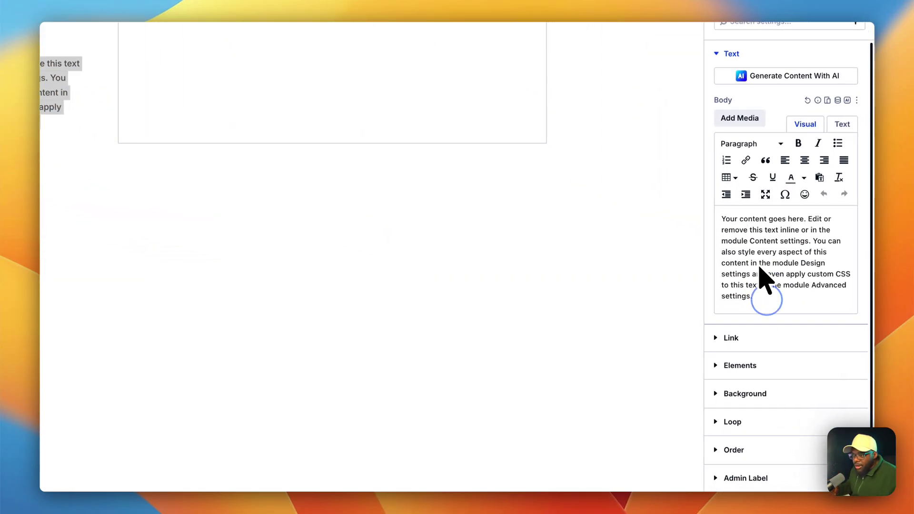
pyautogui.moveTo(759, 268); pyautogui.dragTo(719, 224)
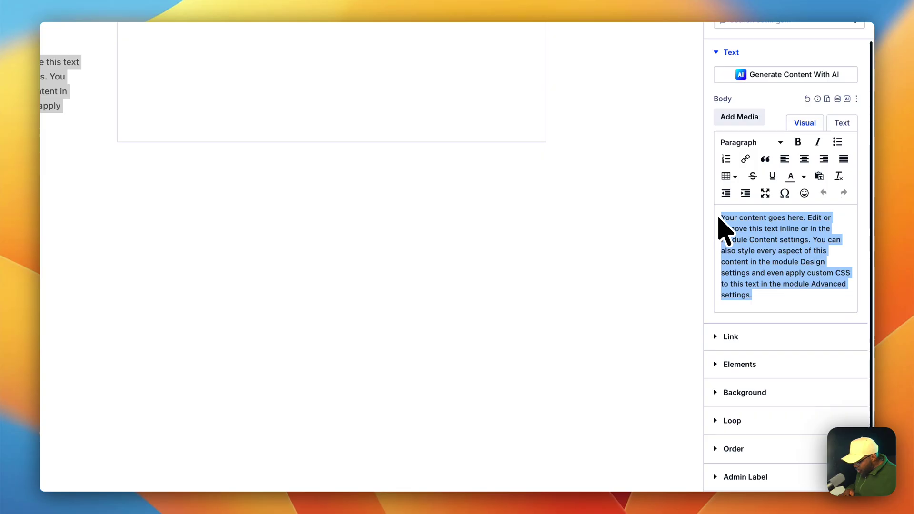
pyautogui.press('super+v')
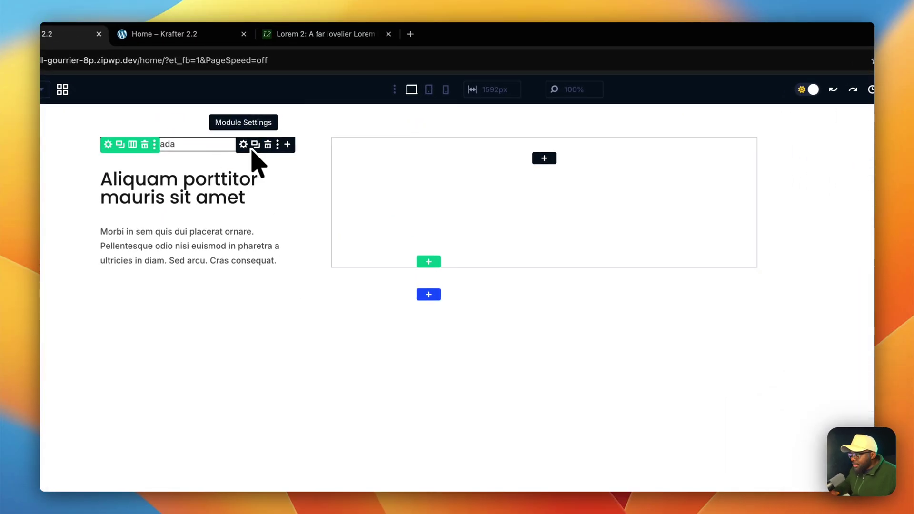
# Assign the "label" preset to the Text design options of the "Nullam malesuada" module.
pyautogui.click(246, 146)
pyautogui.click(768, 160)
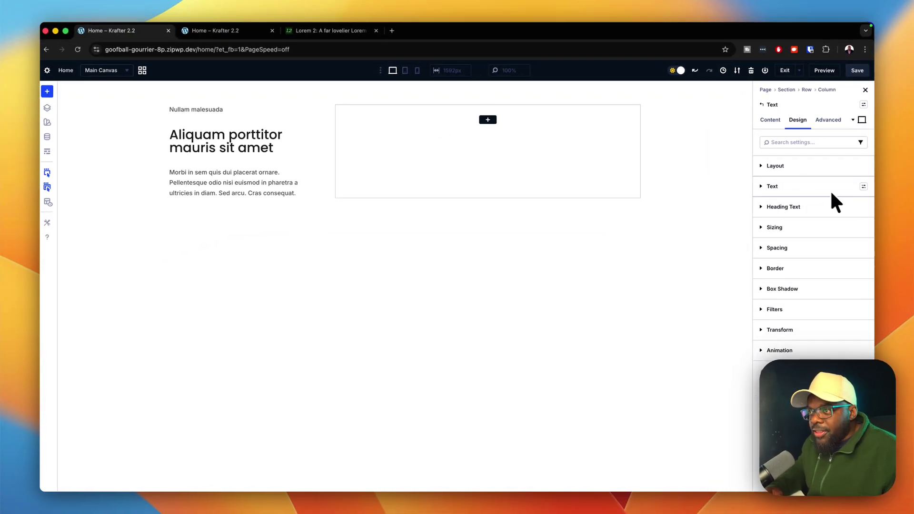
pyautogui.click(863, 187)
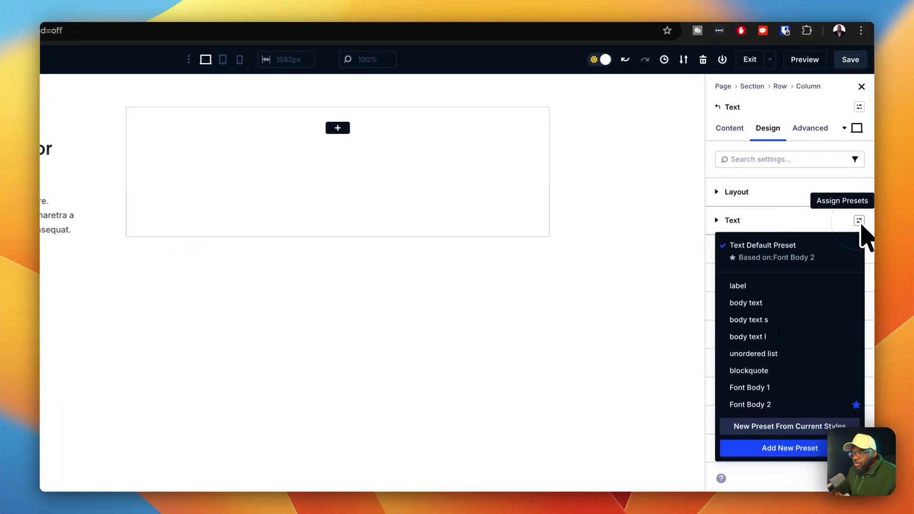
pyautogui.click(783, 287)
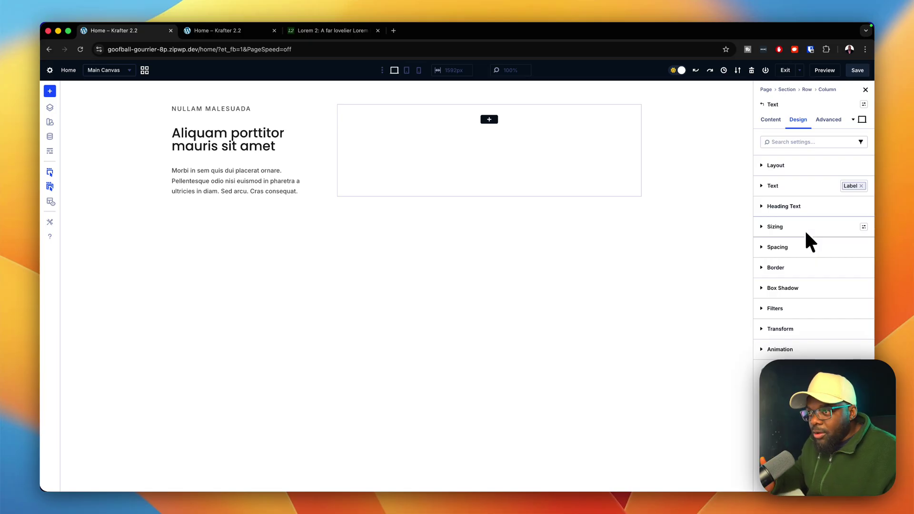
pyautogui.click(765, 186)
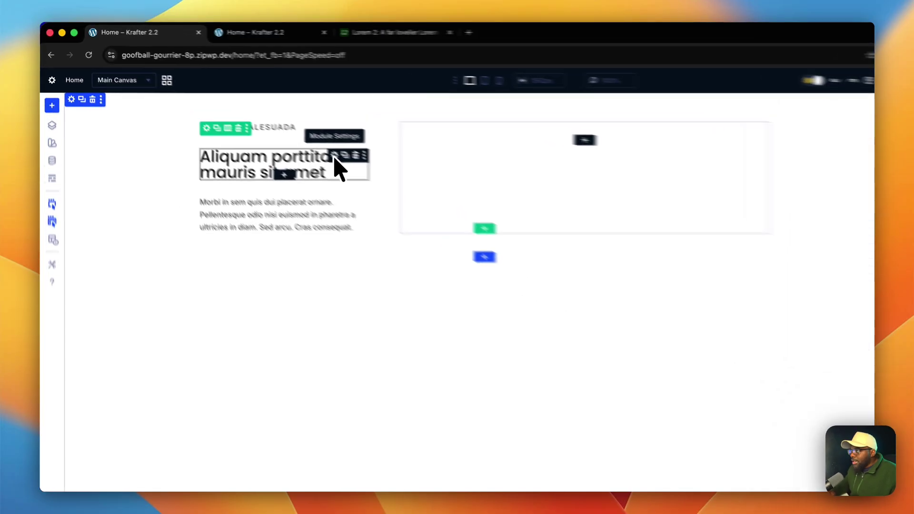
# Assign the "h3" preset to the Heading Text design options of the heading module.
pyautogui.click(382, 178)
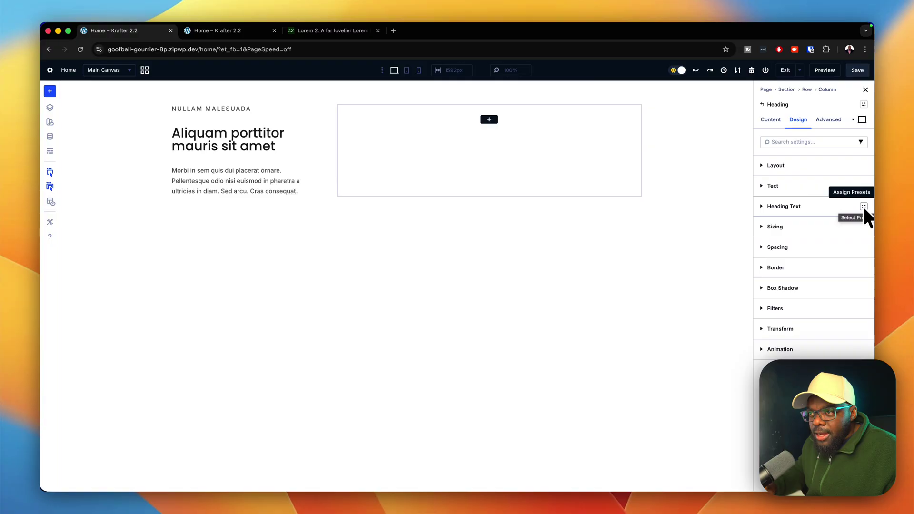
pyautogui.click(864, 207)
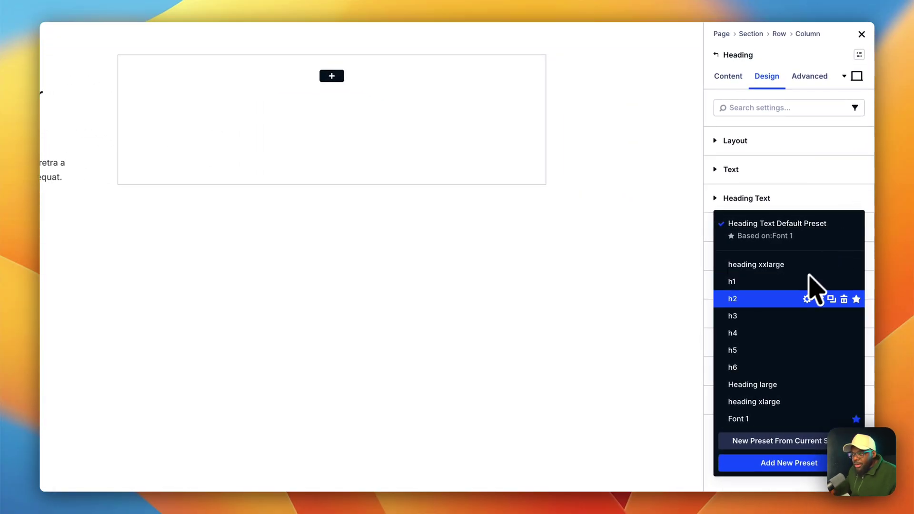
pyautogui.click(773, 315)
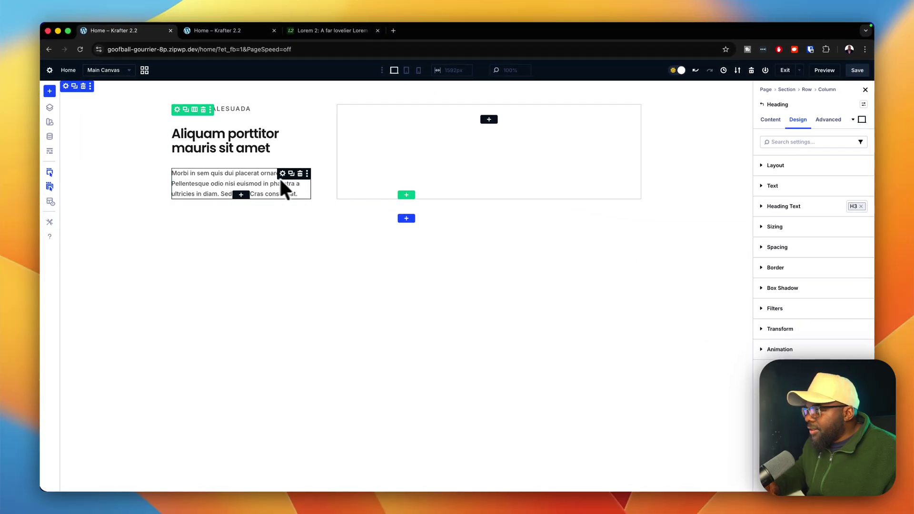
pyautogui.press('Escape')
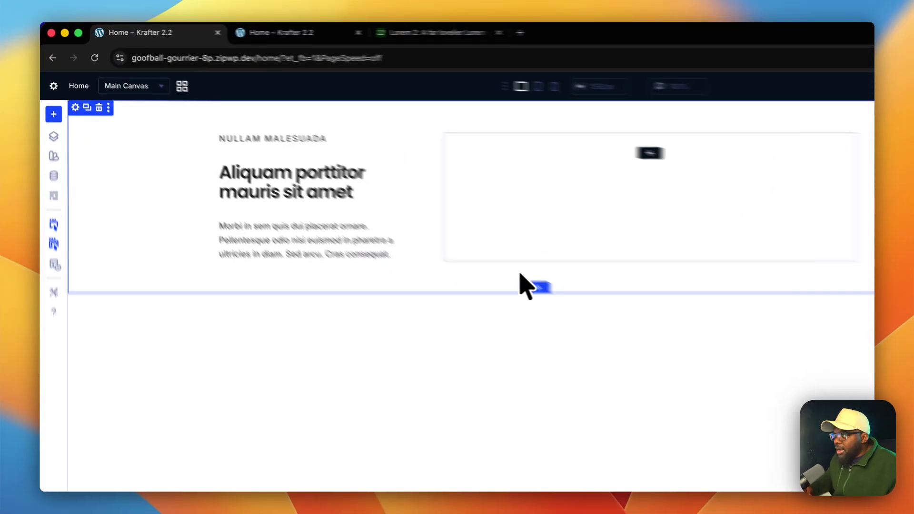
# Assign the "body text" preset to the Text design options of the paragraph module.
pyautogui.click(521, 275)
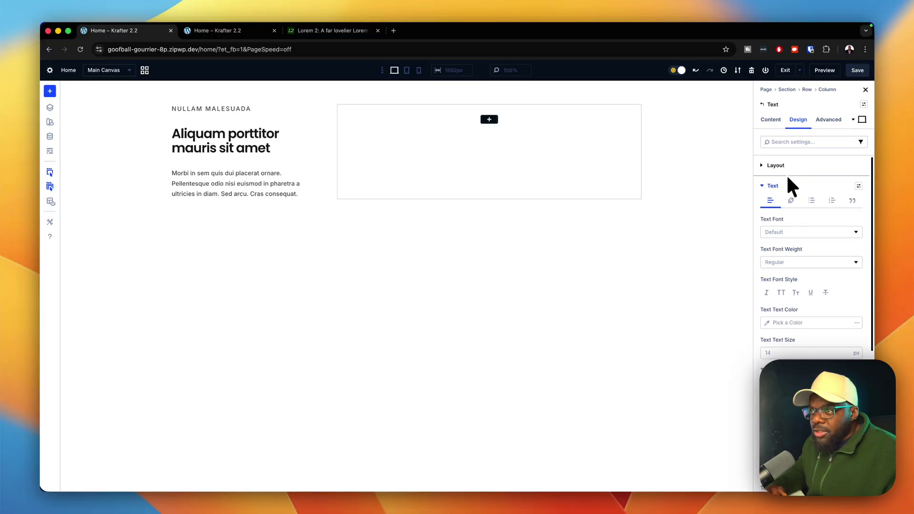
pyautogui.click(781, 187)
pyautogui.click(859, 186)
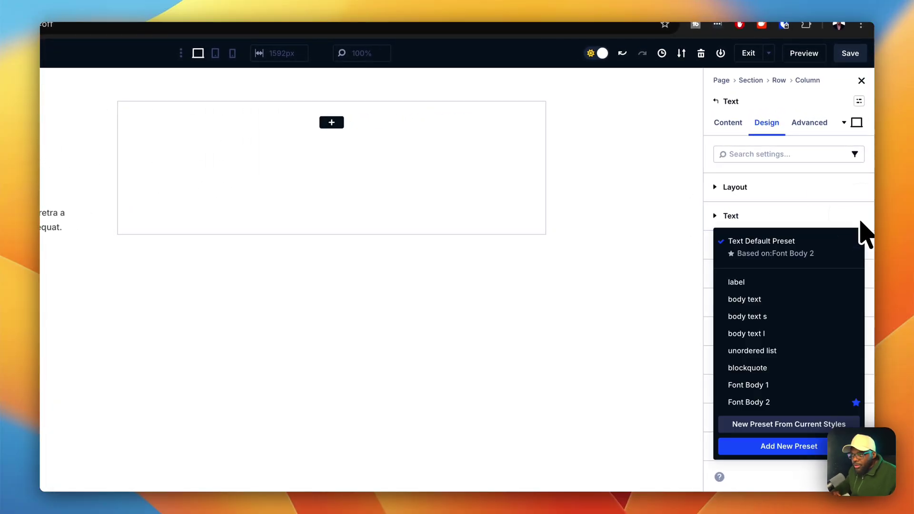
pyautogui.click(768, 301)
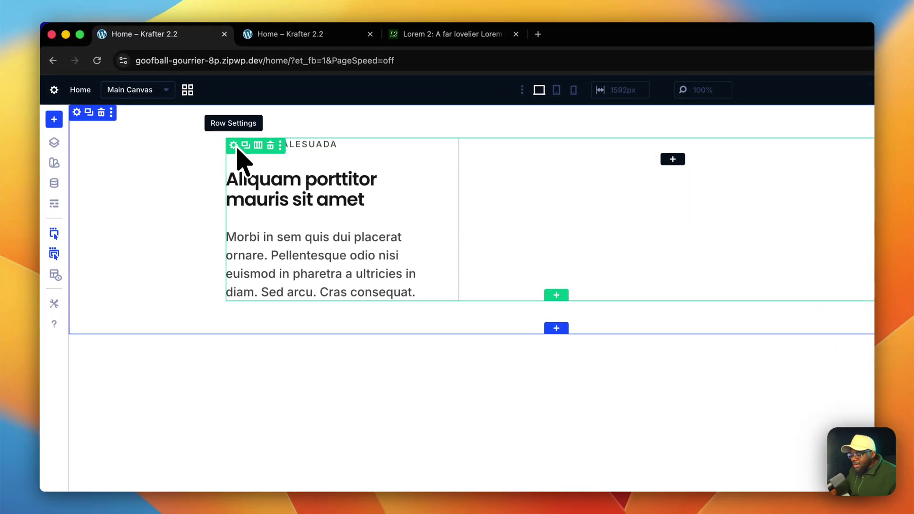
# Assign the "content row" preset to the two-column row.
pyautogui.click(203, 125)
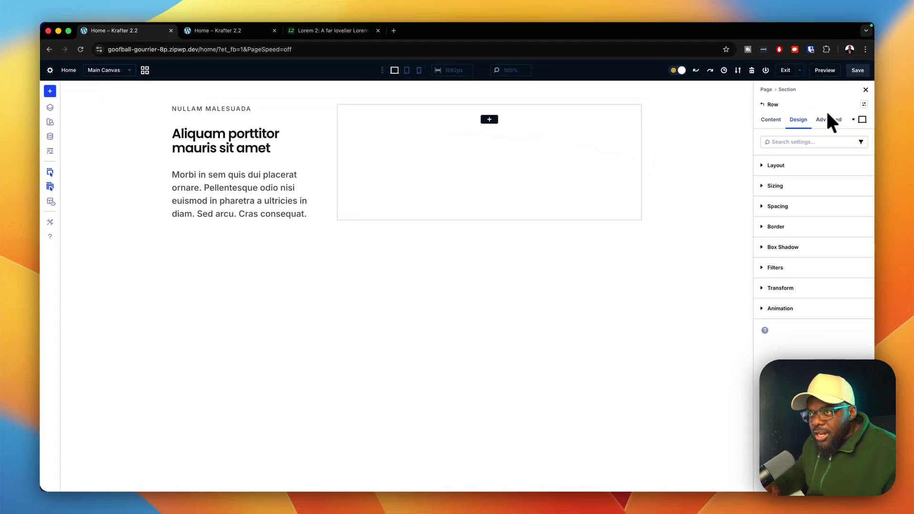
pyautogui.click(864, 105)
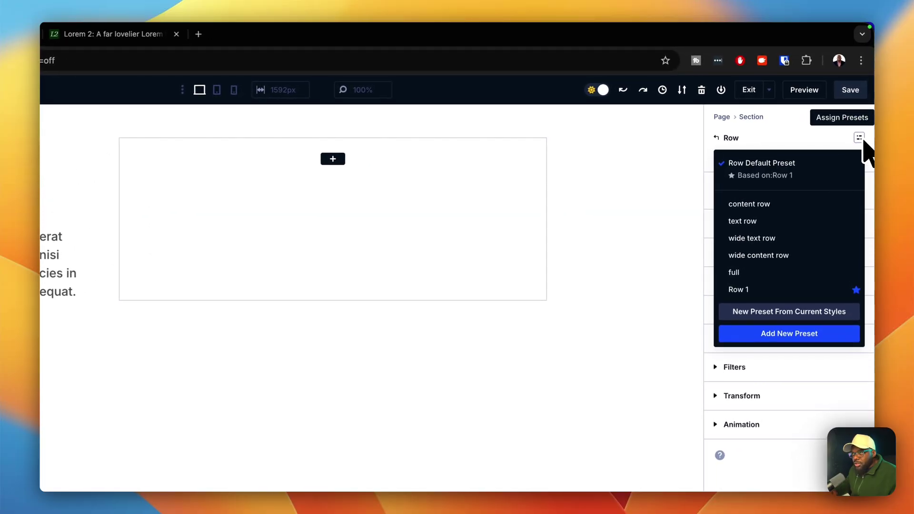
pyautogui.click(787, 206)
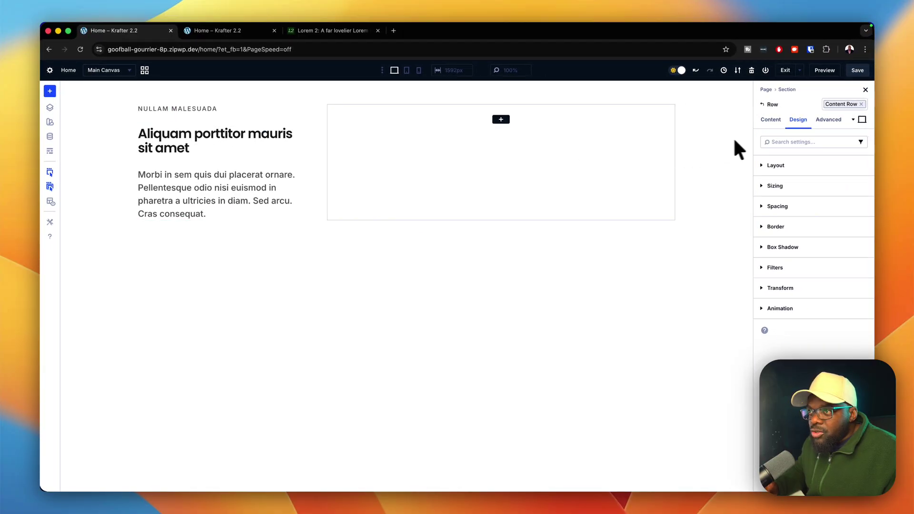
# Assign the "gap 0" preset to the Layout design options of the row's first column, which holds the text modules.
pyautogui.click(771, 121)
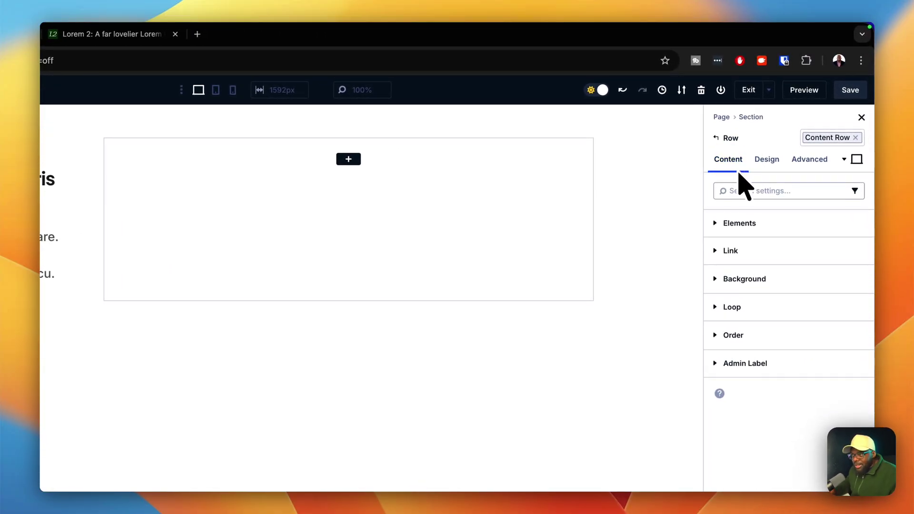
pyautogui.click(742, 224)
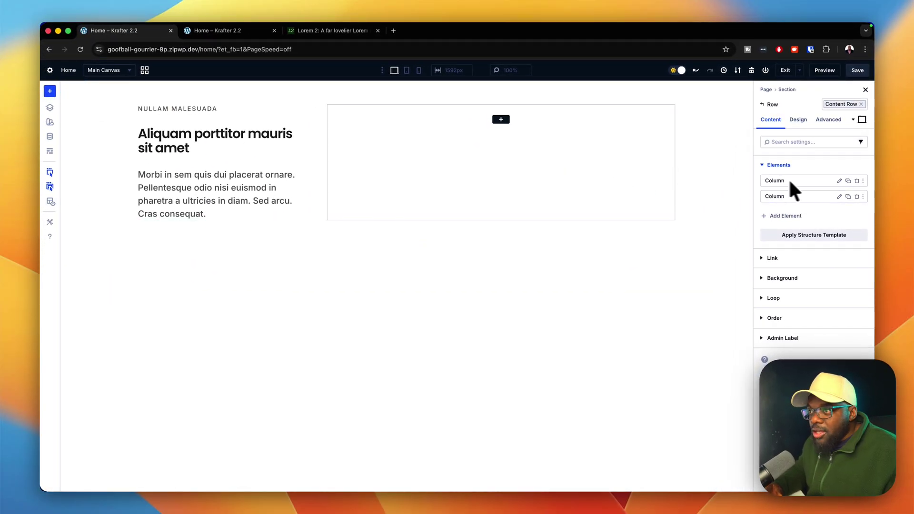
pyautogui.click(839, 181)
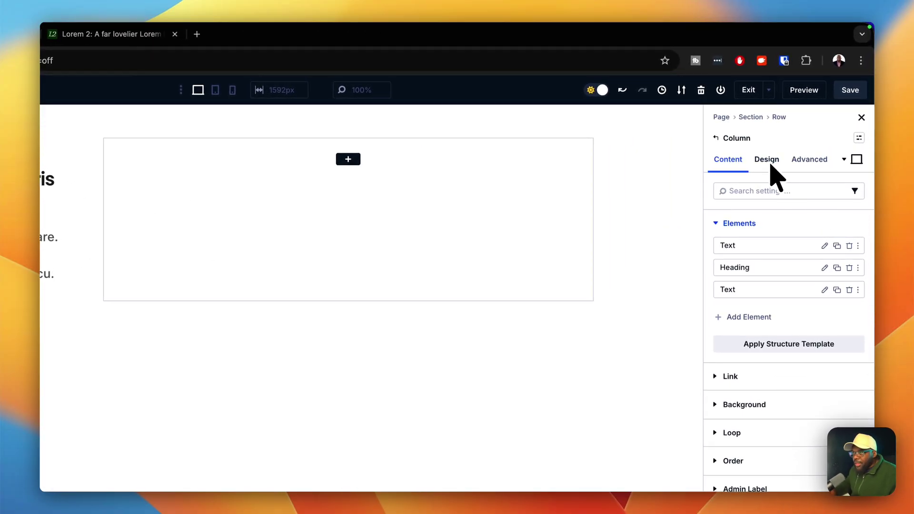
pyautogui.click(773, 177)
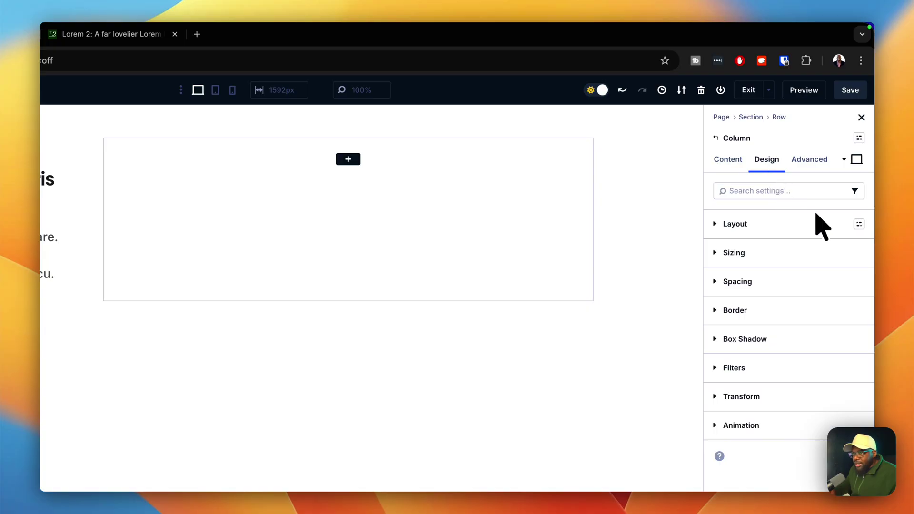
pyautogui.click(860, 225)
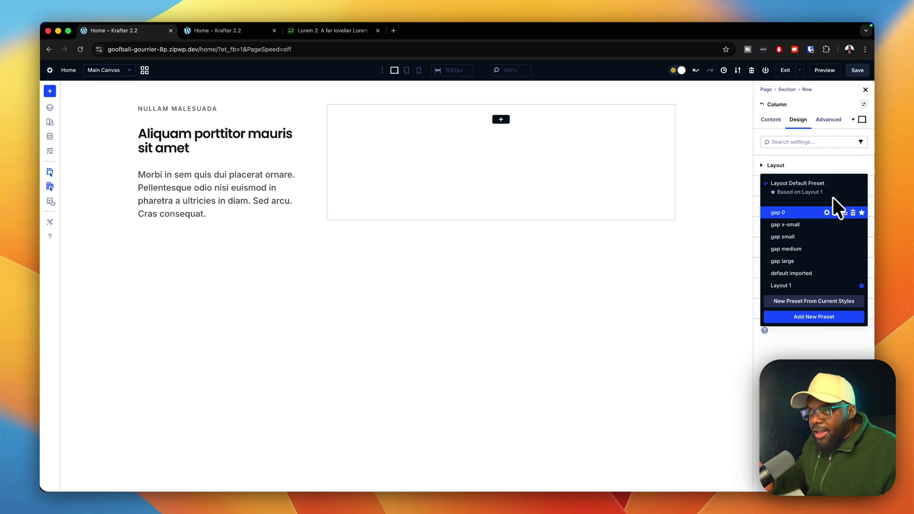
pyautogui.click(810, 215)
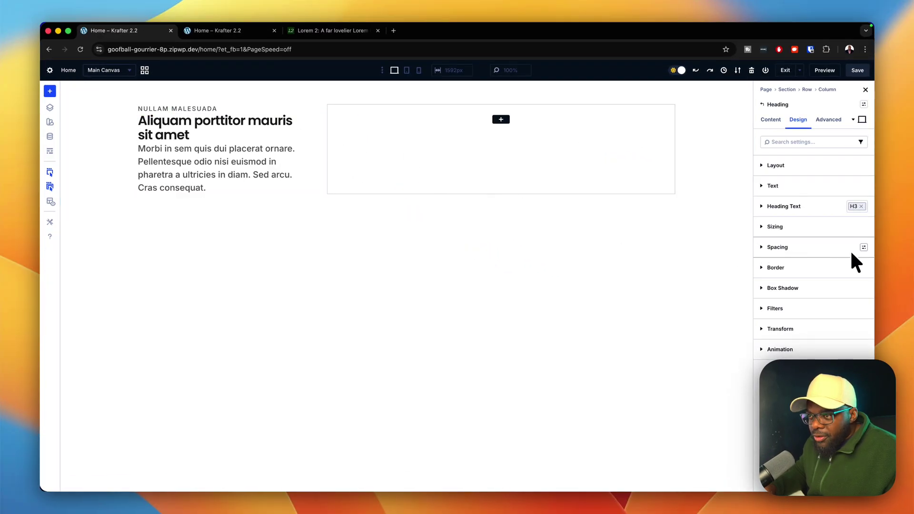
# Assign Spacing presets that add a small top margin to the heading module and a smaller one to the paragraph module.
pyautogui.click(864, 247)
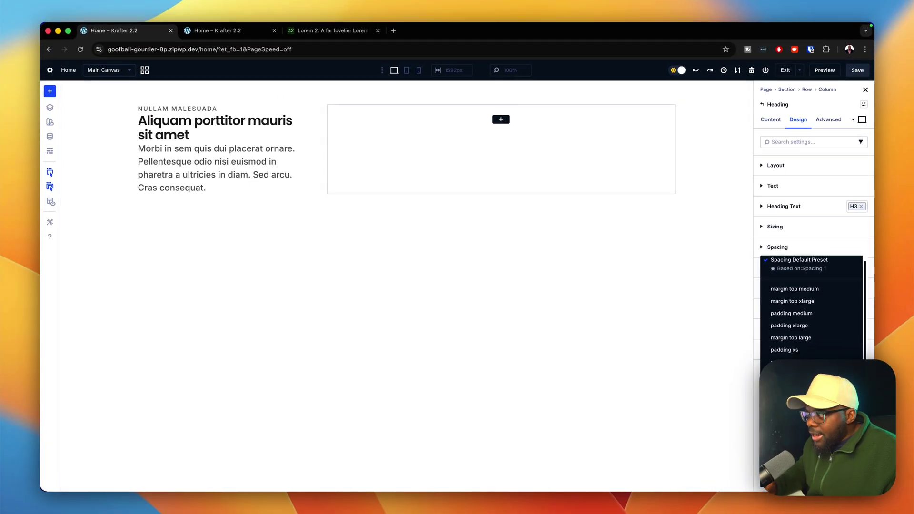
pyautogui.click(805, 459)
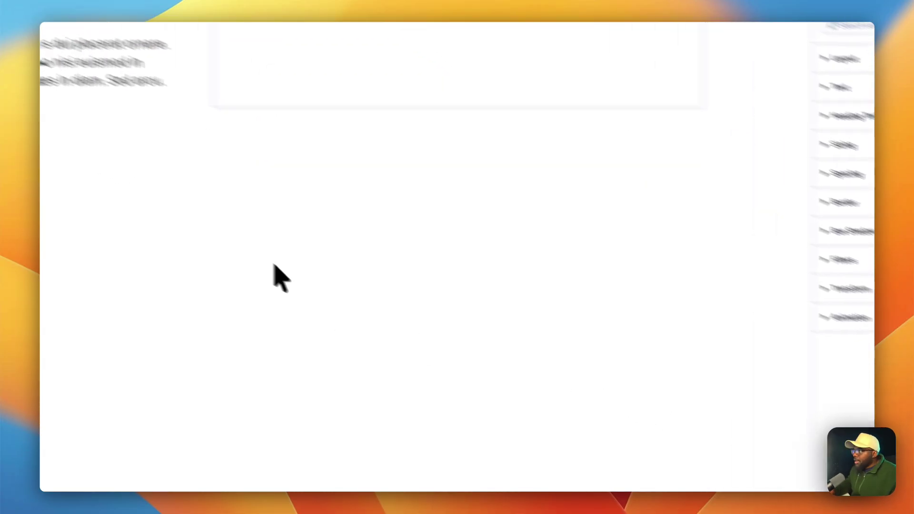
pyautogui.click(238, 209)
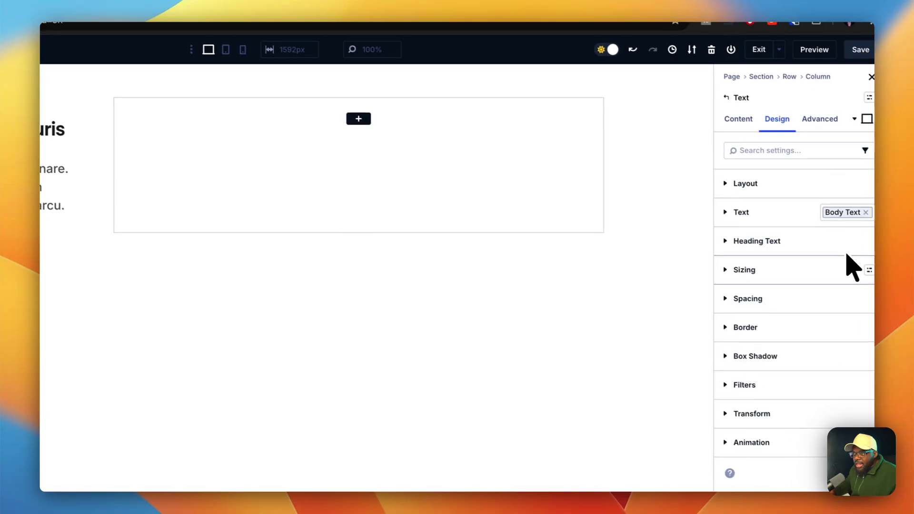
pyautogui.click(860, 298)
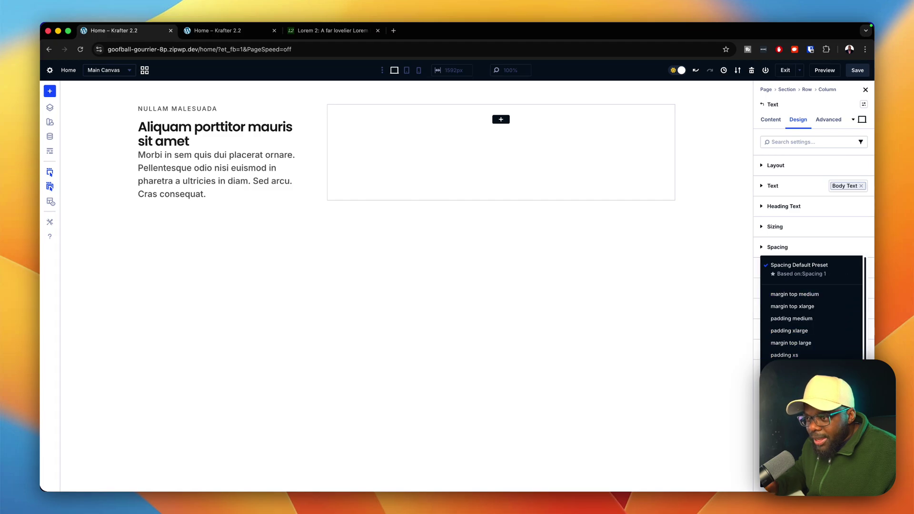
pyautogui.scroll(-1, 812, 309)
pyautogui.click(800, 439)
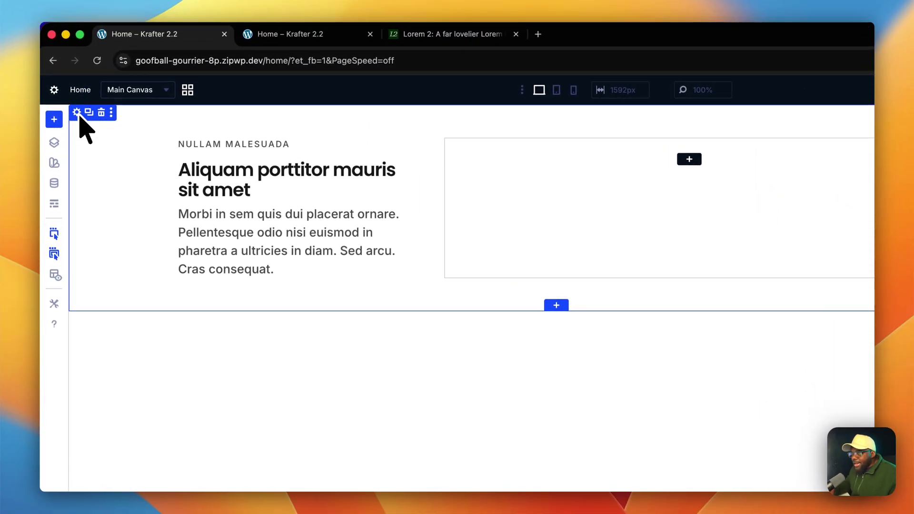
# Try Gray 100 as the section's background color, reset it, and set the background to the global color Gray 50.
pyautogui.click(681, 271)
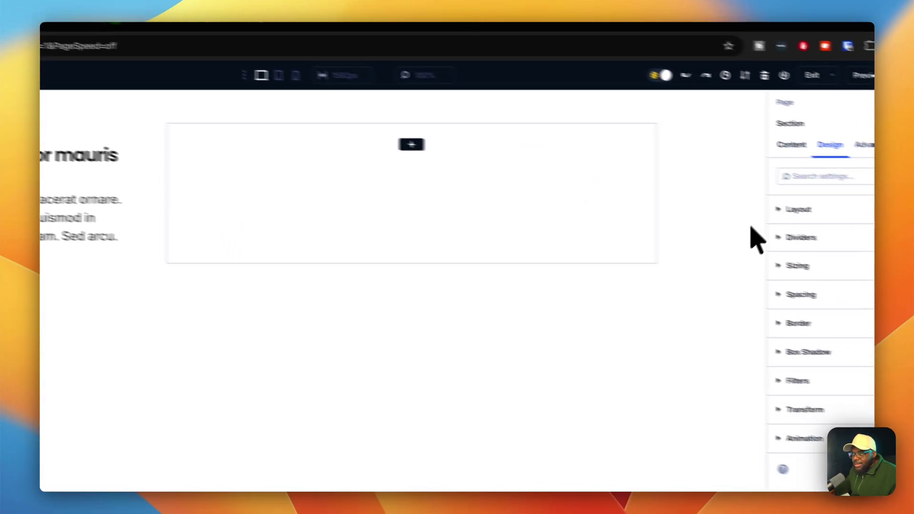
pyautogui.click(730, 138)
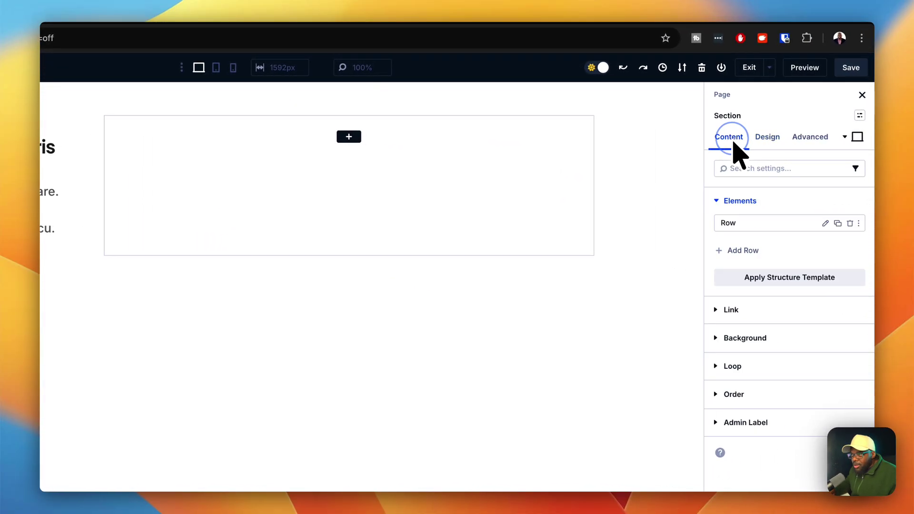
pyautogui.click(813, 343)
pyautogui.click(724, 447)
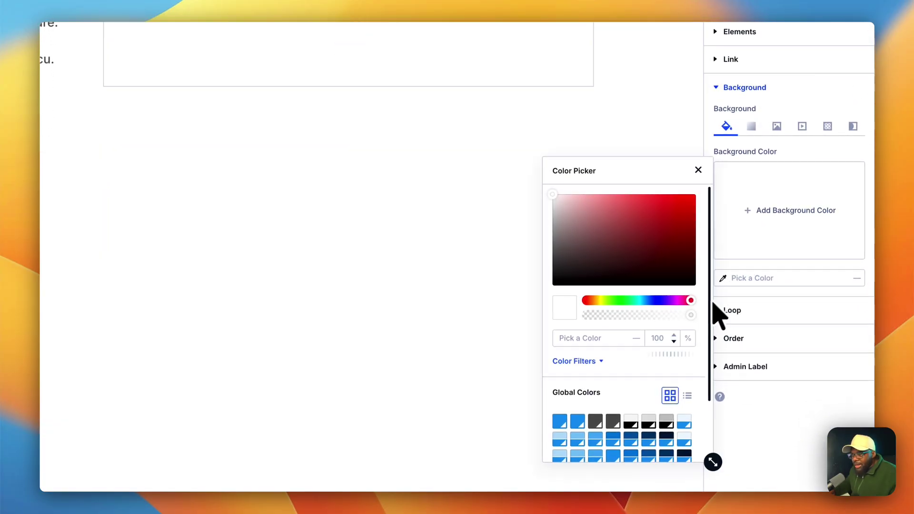
pyautogui.scroll(-3, 645, 414)
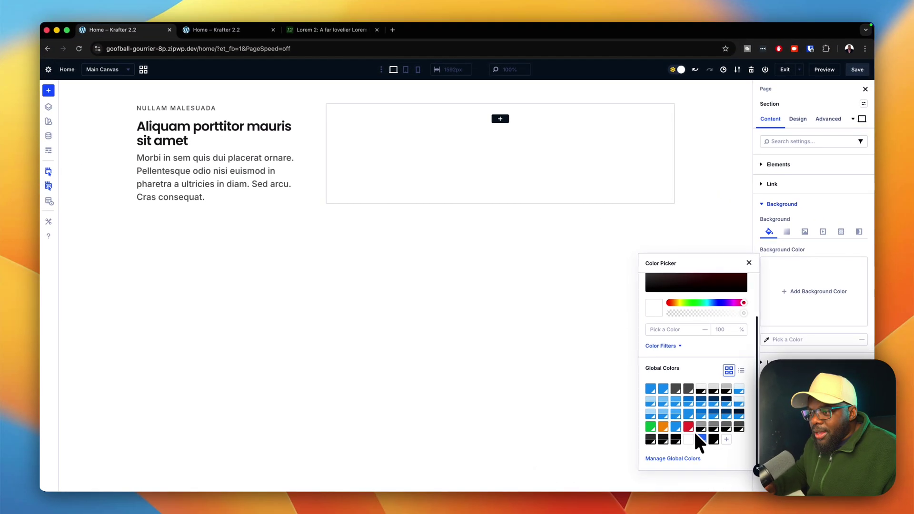
pyautogui.click(711, 389)
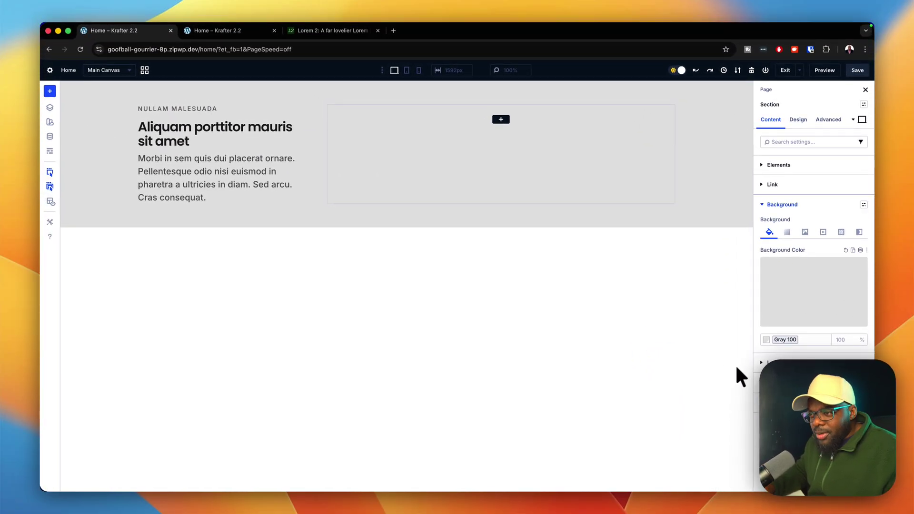
pyautogui.click(853, 206)
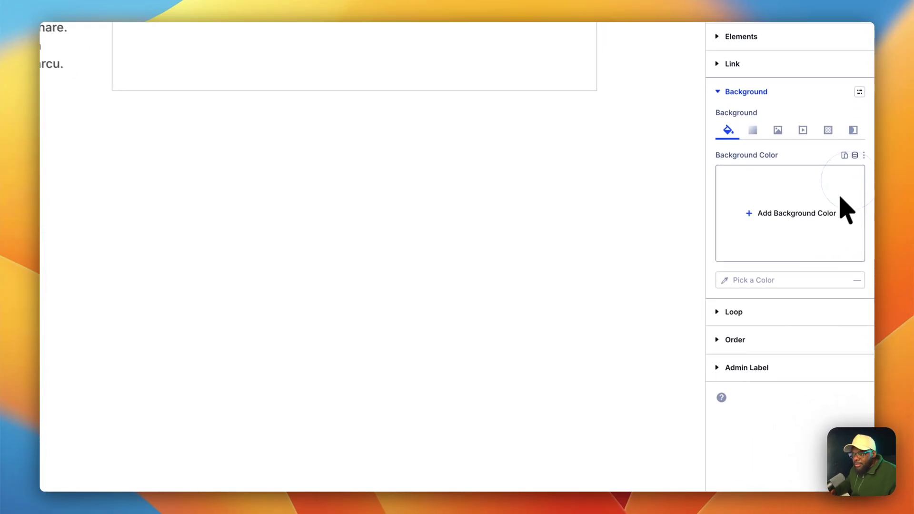
pyautogui.click(756, 280)
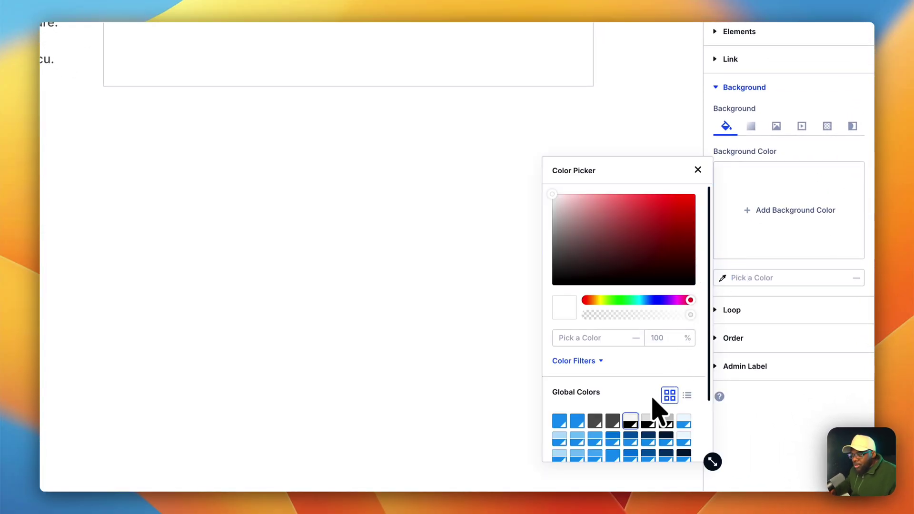
pyautogui.click(629, 421)
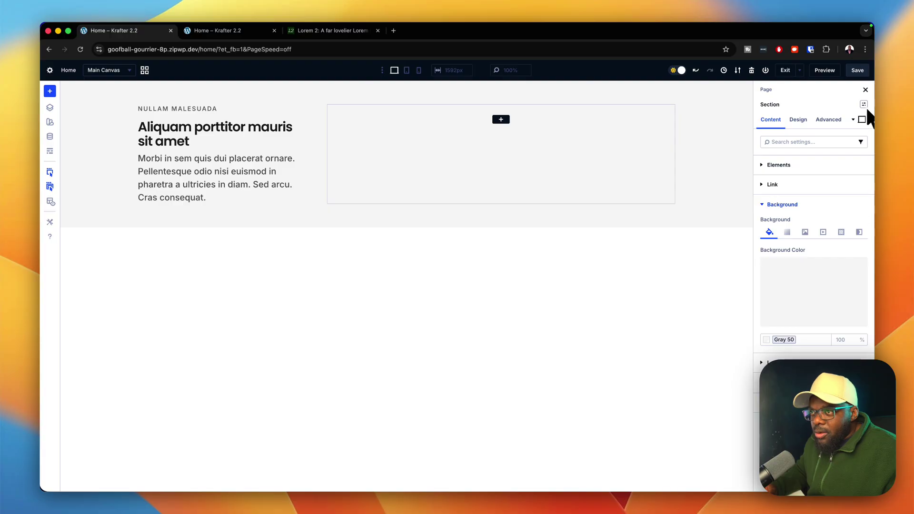
# Assign the "section large" preset to the section.
pyautogui.click(864, 105)
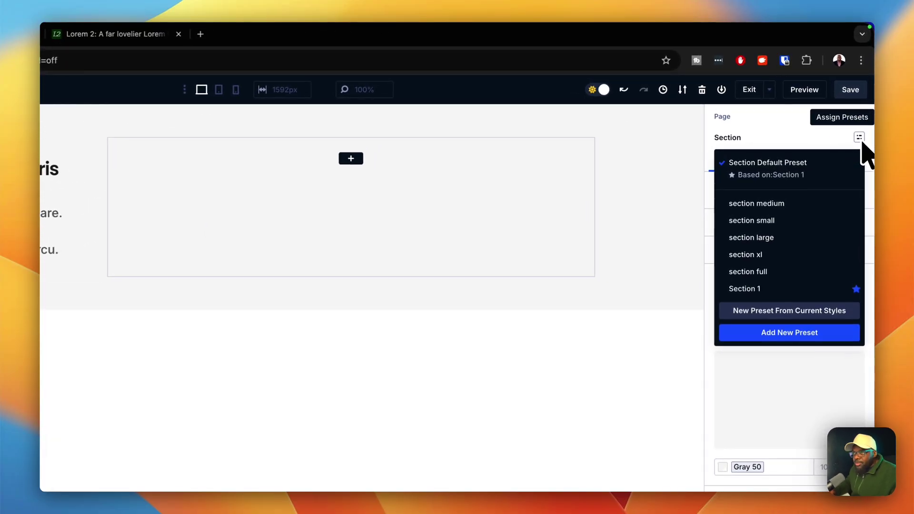
pyautogui.click(777, 238)
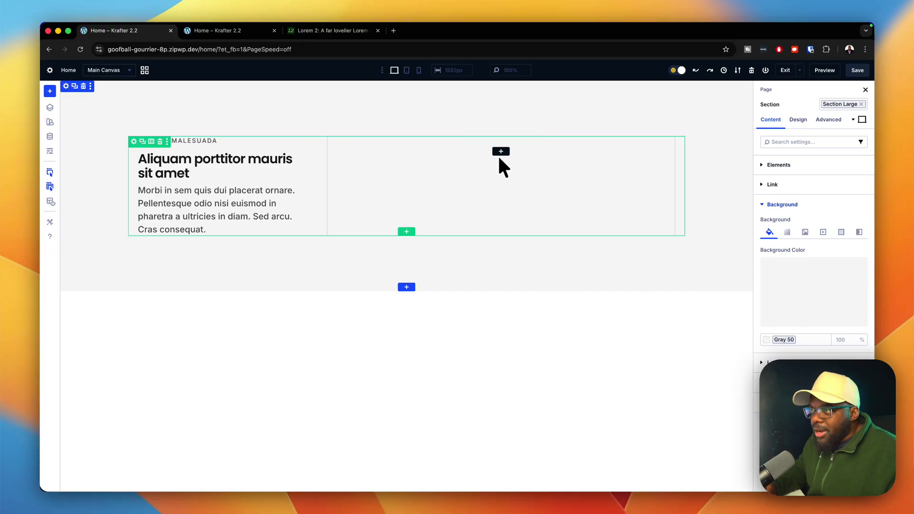
# Insert an Icon module into the empty group in the row's second column.
pyautogui.click(501, 151)
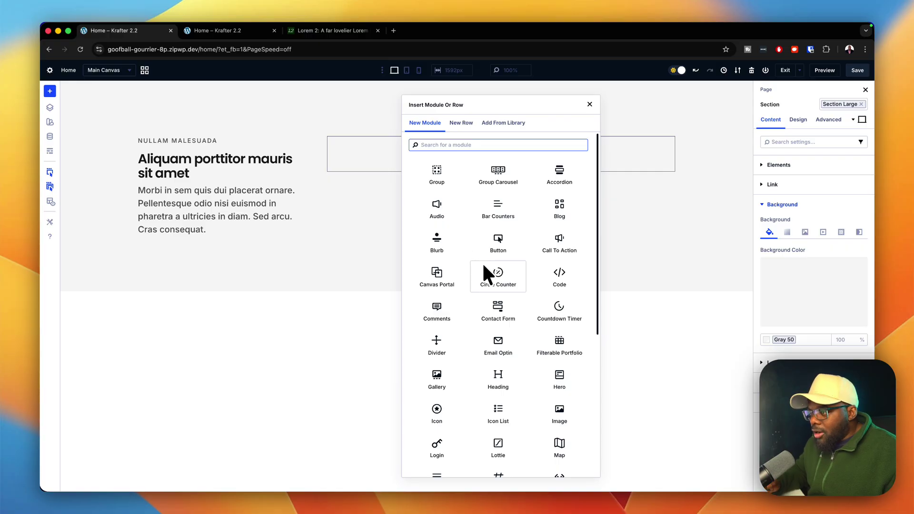
pyautogui.write('ici')
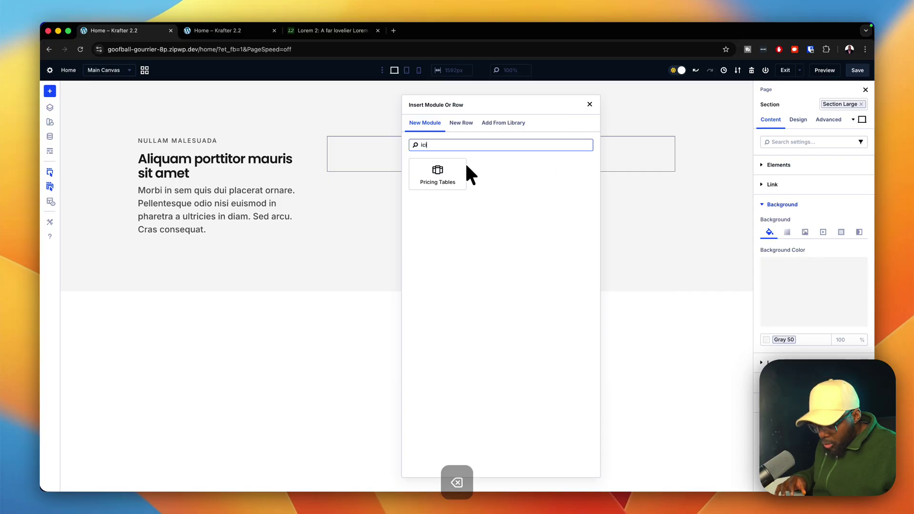
pyautogui.press('BackSpace')
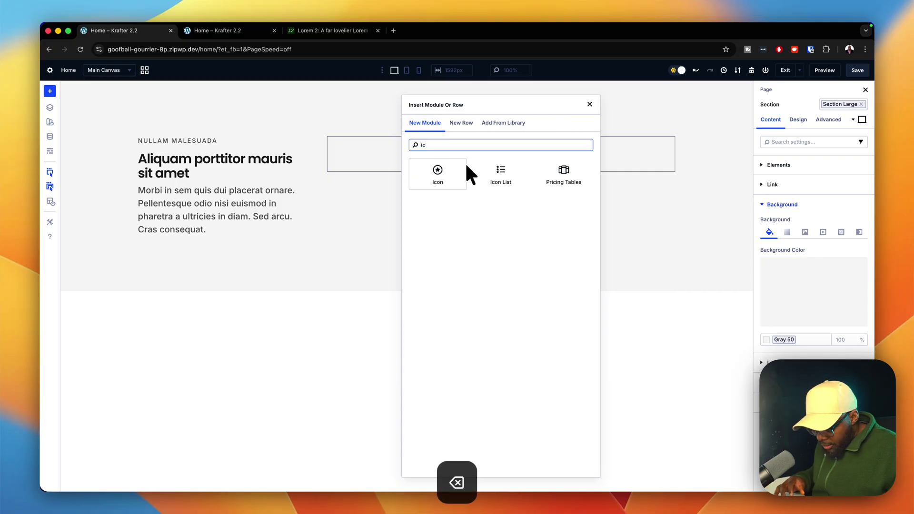
pyautogui.write('o')
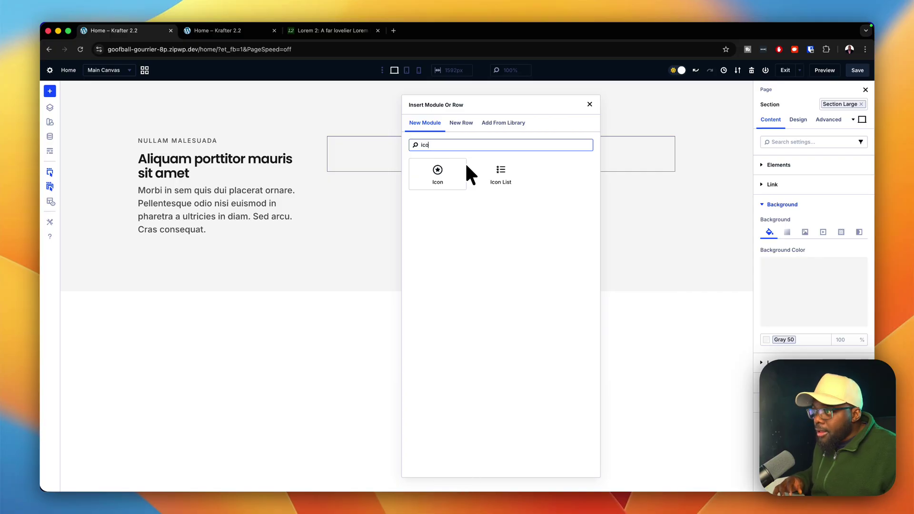
pyautogui.click(427, 176)
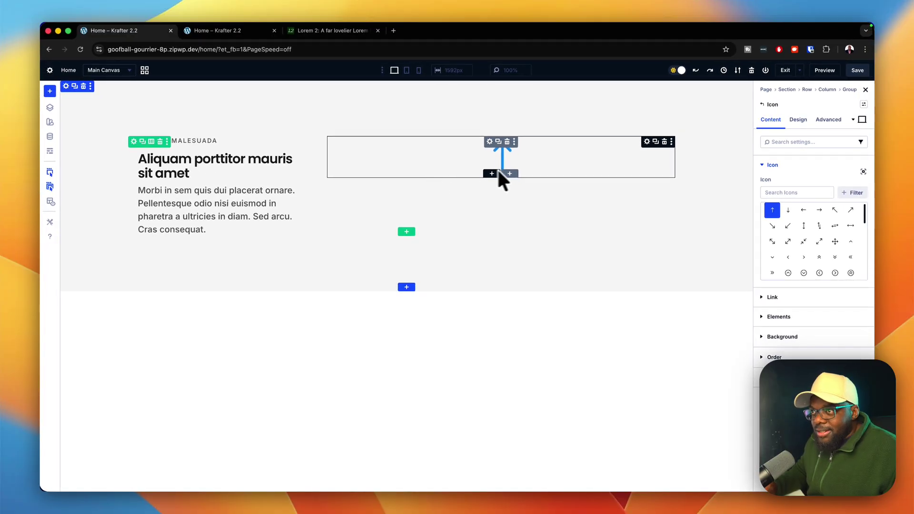
# Try the "Icon small" preset on the icon module, add the "icon medium" preset, and remove "Icon small" so only the medium one applies.
pyautogui.click(864, 104)
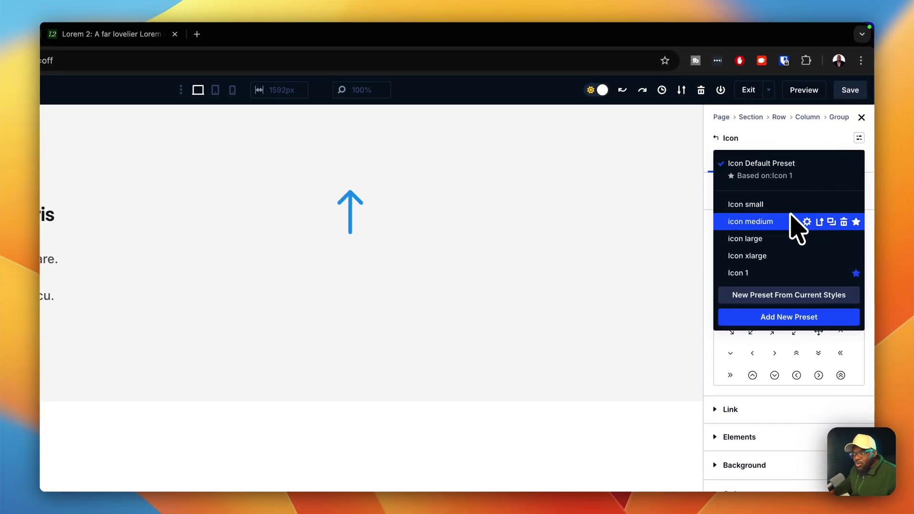
pyautogui.click(769, 205)
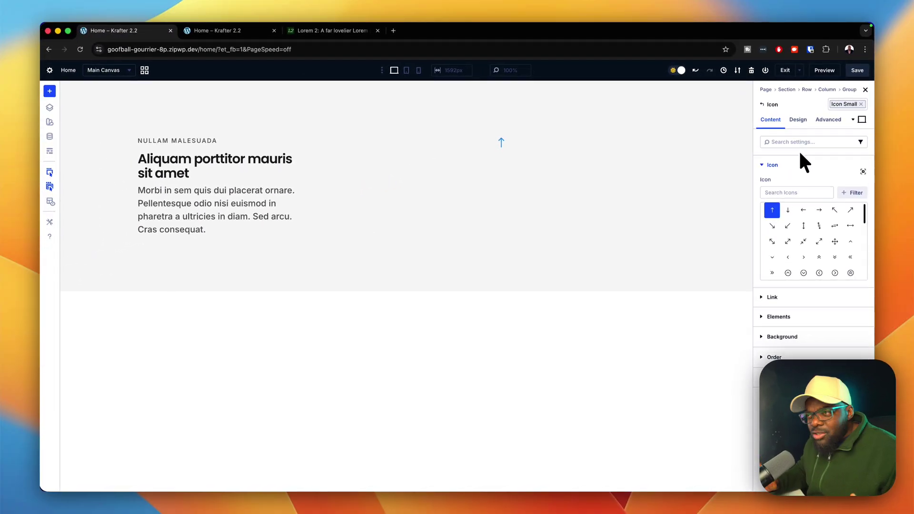
pyautogui.click(840, 104)
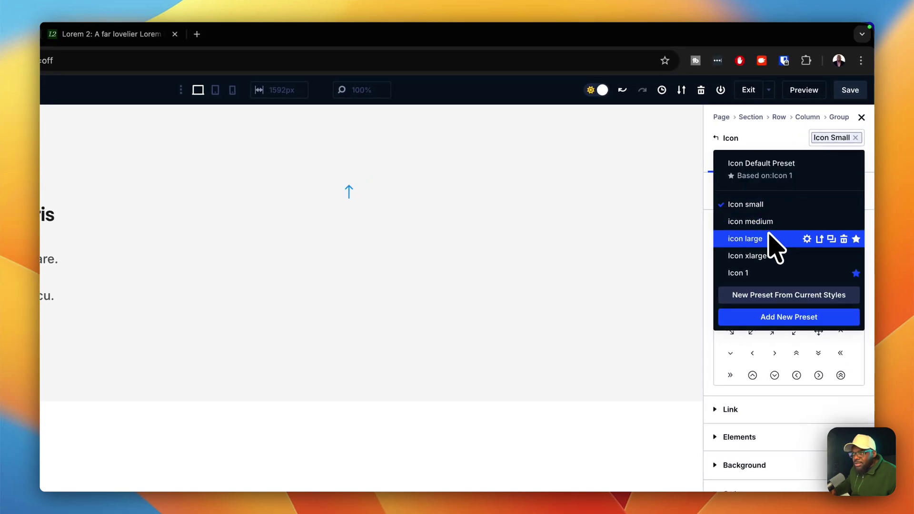
pyautogui.click(774, 222)
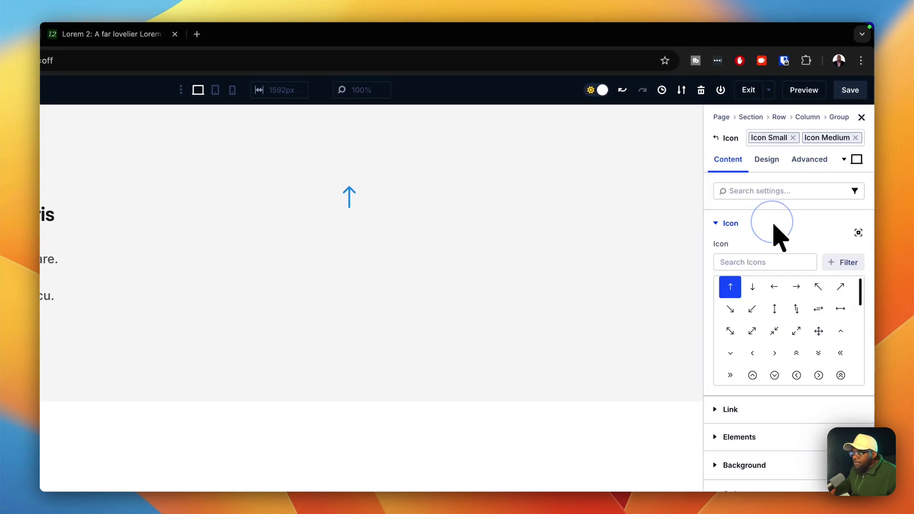
pyautogui.click(793, 138)
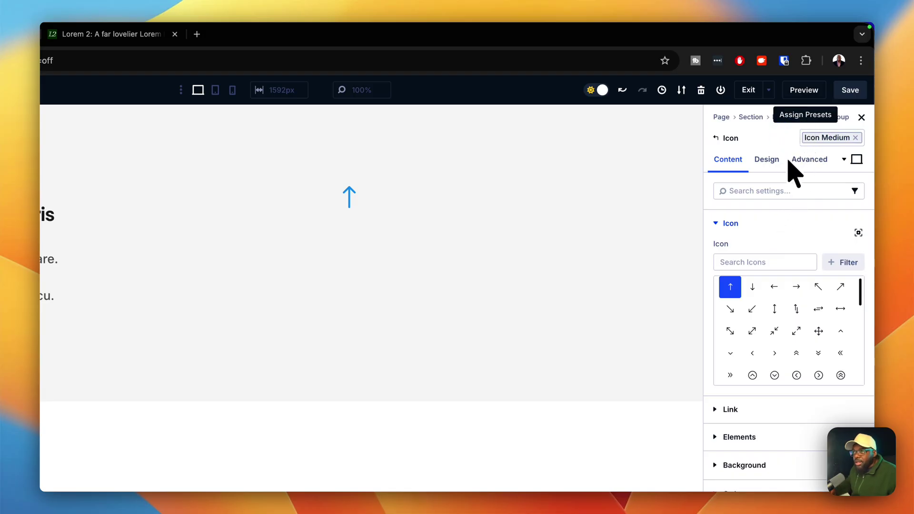
# Set the icon module's alignment to left in its design settings.
pyautogui.click(776, 168)
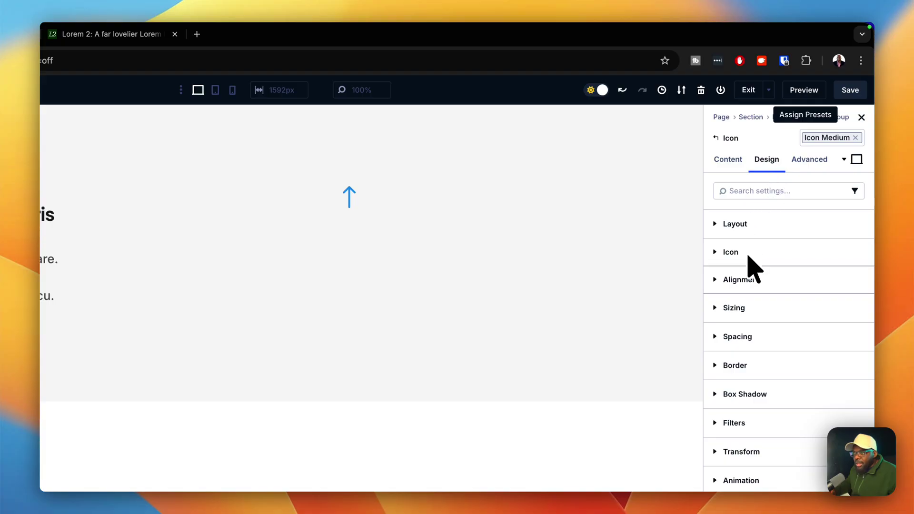
pyautogui.click(745, 279)
pyautogui.click(723, 319)
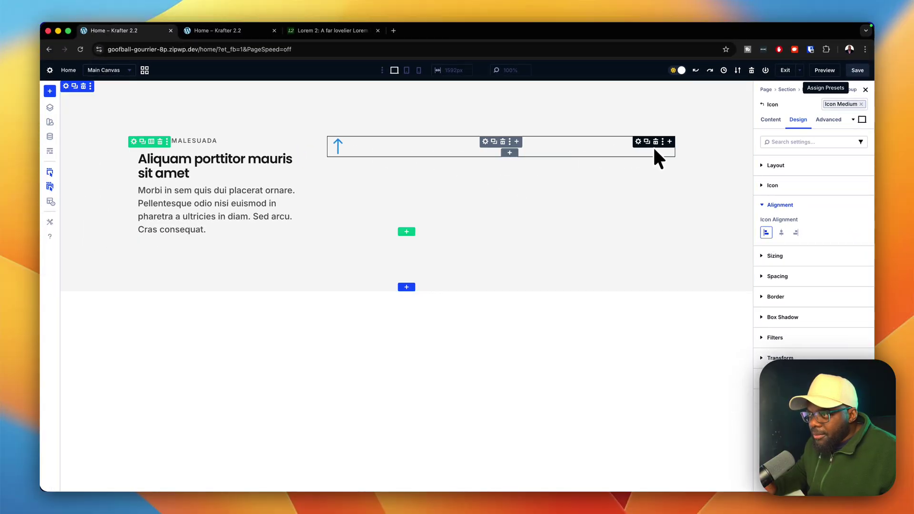
# Insert a Heading module below the icon and a Text module below that heading.
pyautogui.click(670, 142)
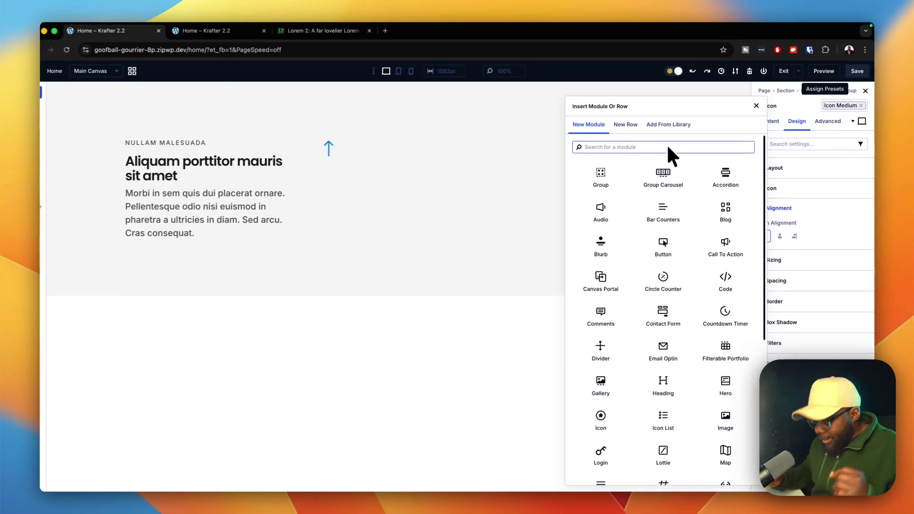
pyautogui.write('headi')
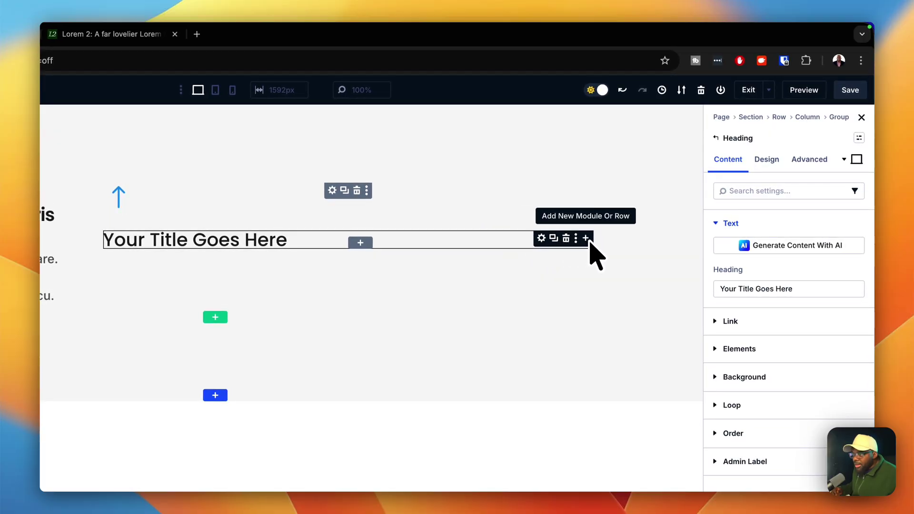
pyautogui.click(587, 239)
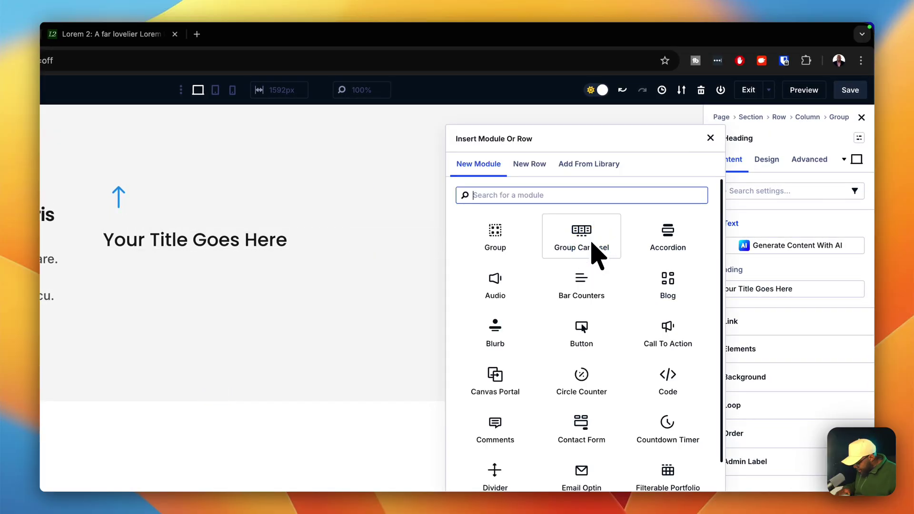
pyautogui.write('text')
pyautogui.click(521, 234)
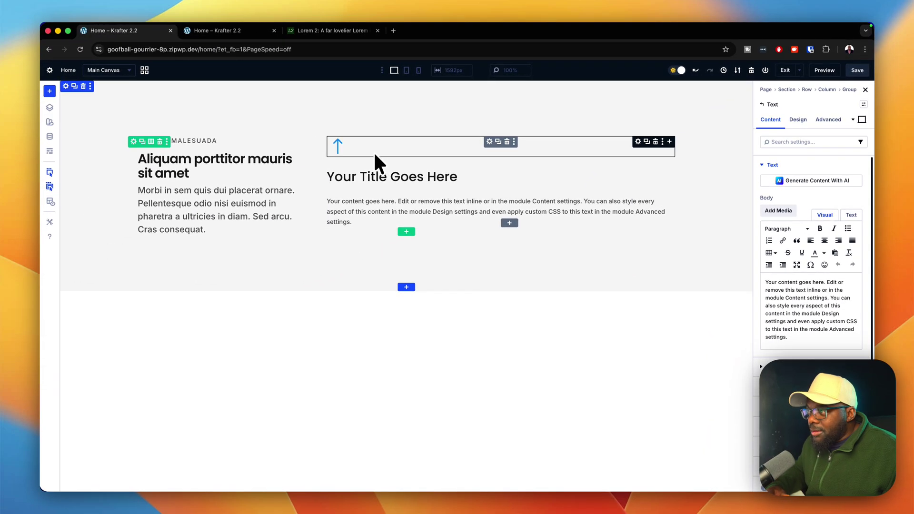
# Copy "Quisque a lectus" from the Lorem 2 page and use it as the new heading module's text.
pyautogui.click(313, 32)
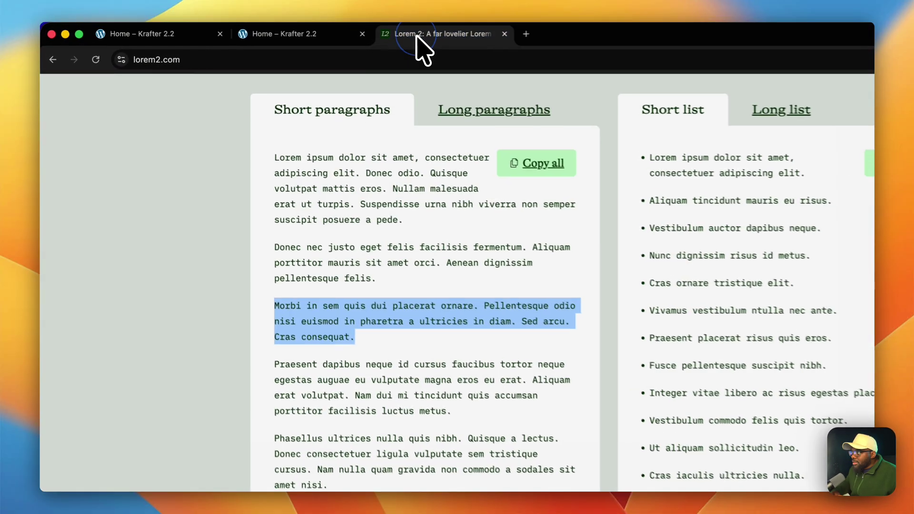
pyautogui.click(445, 348)
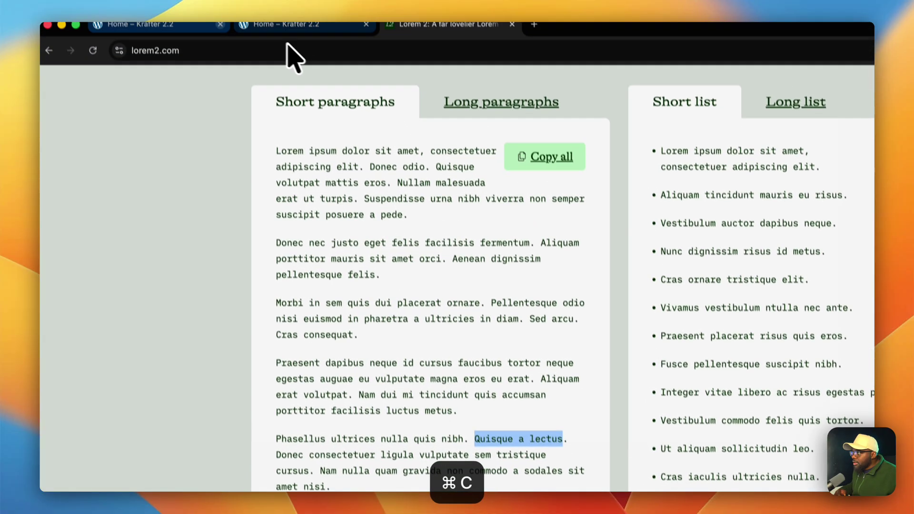
pyautogui.click(214, 33)
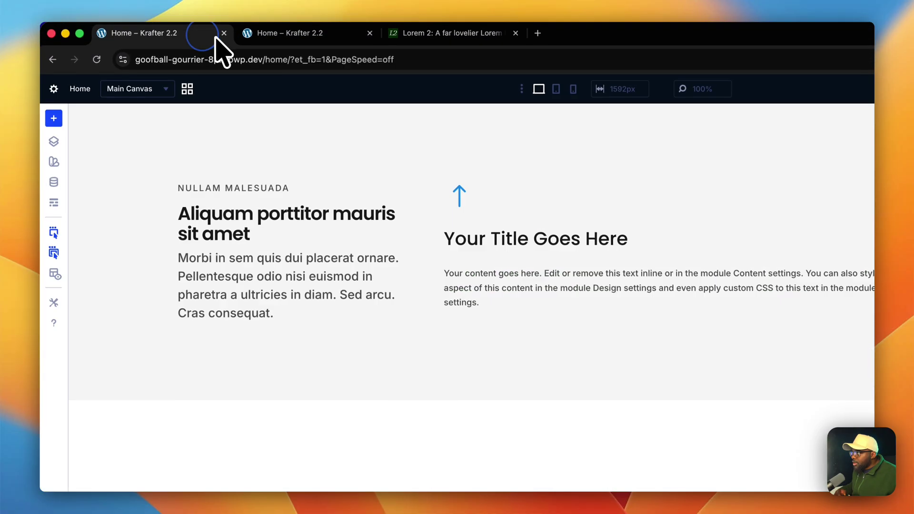
pyautogui.click(519, 285)
pyautogui.click(588, 249)
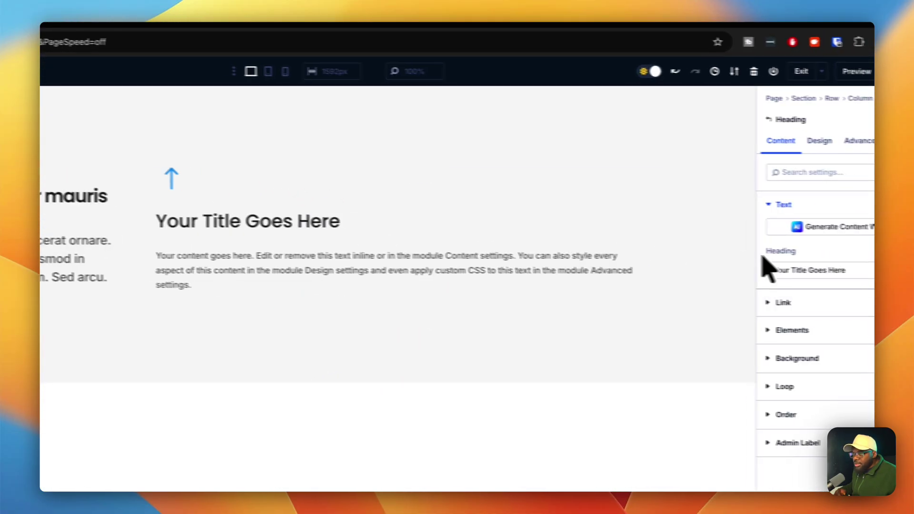
pyautogui.write('Quisque a lectus')
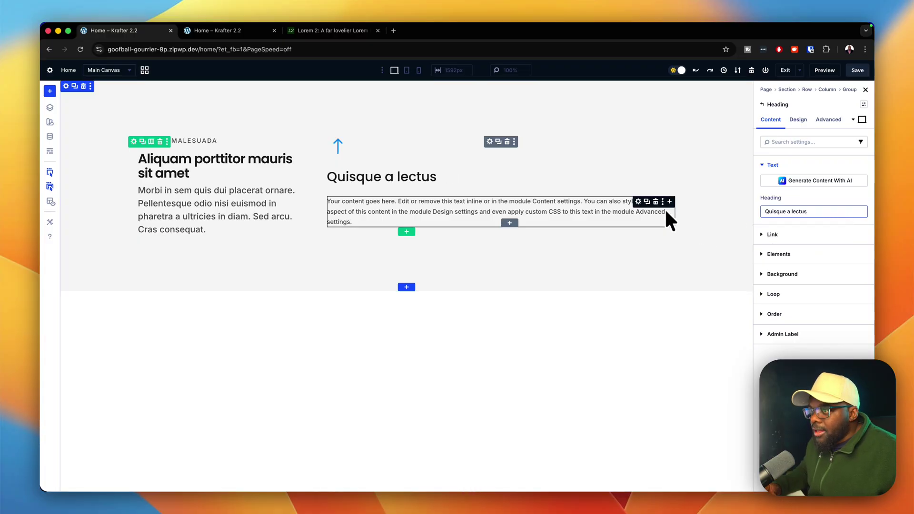
# Replace the new text module's body with the passage from "Aliquam erat volutpat." to "luctus metus." copied from the Lorem 2 page.
pyautogui.click(638, 201)
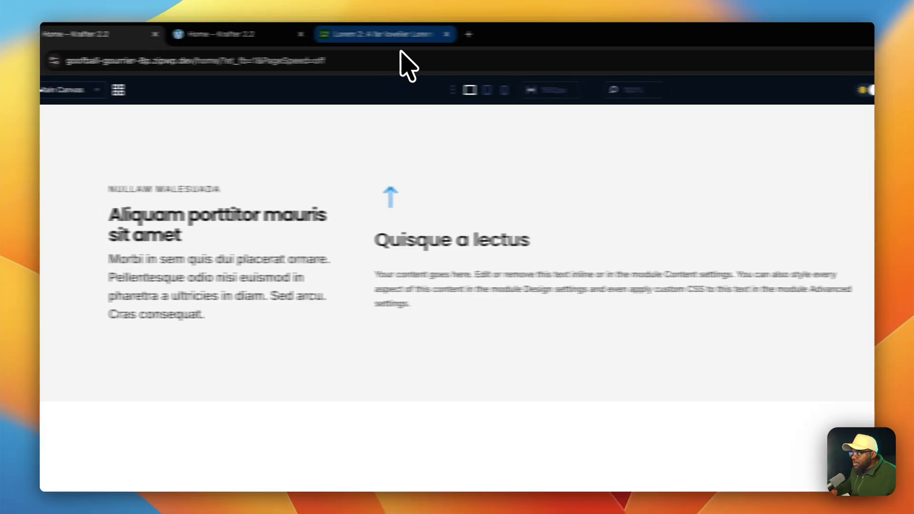
pyautogui.click(252, 35)
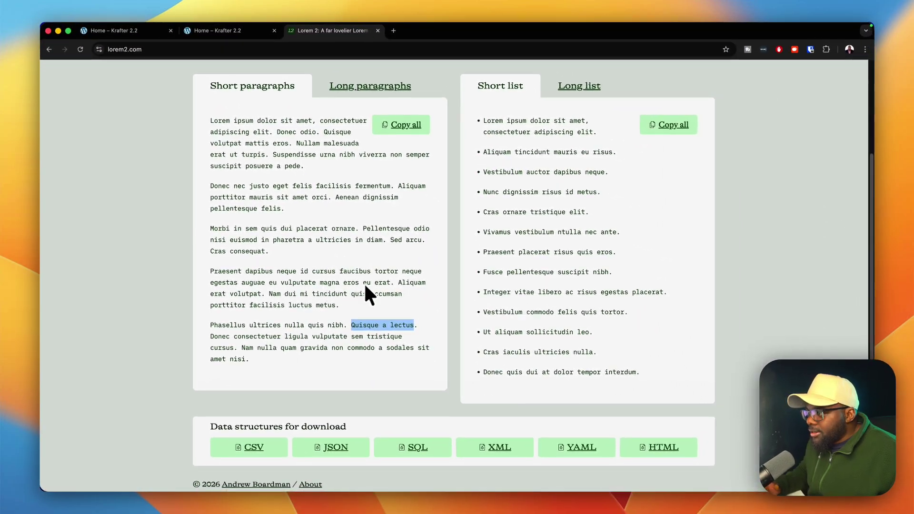
pyautogui.moveTo(398, 282); pyautogui.dragTo(422, 312)
pyautogui.press('super+c')
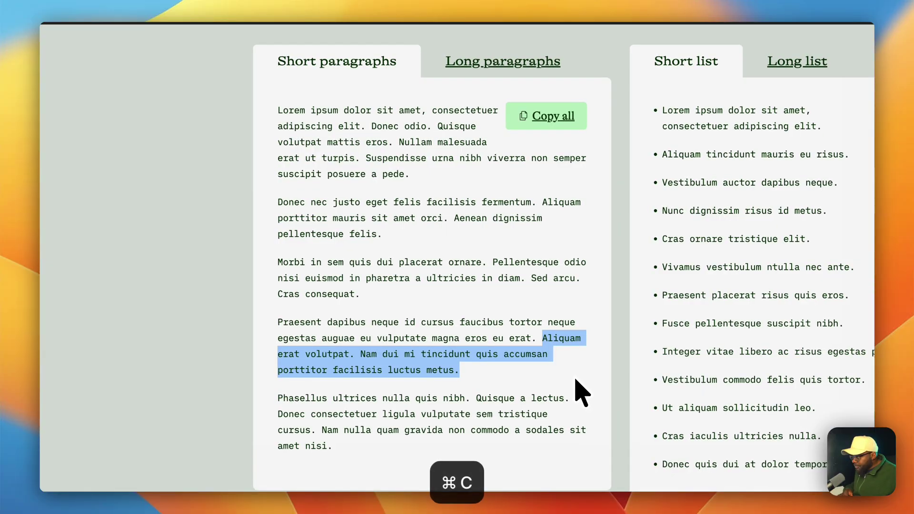
pyautogui.click(224, 30)
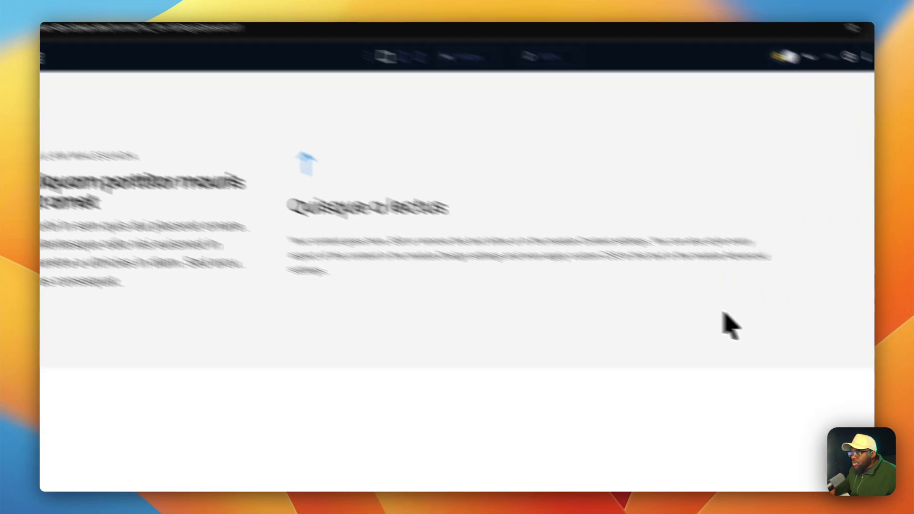
pyautogui.click(787, 305)
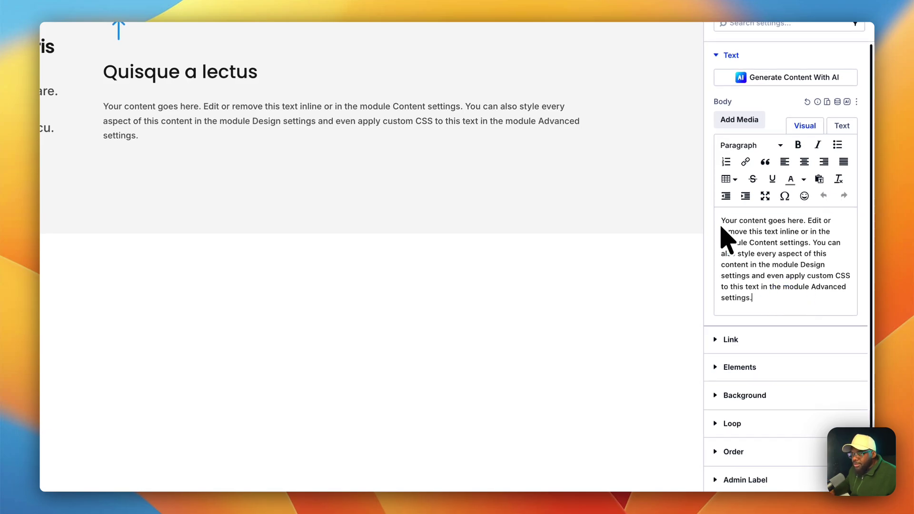
pyautogui.press('super+a')
pyautogui.press('super+v')
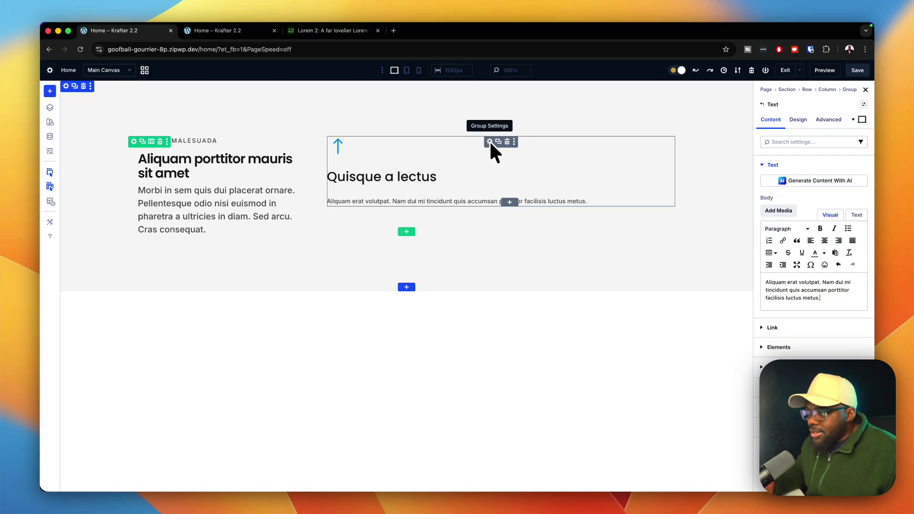
# Set the background color of the group containing the icon, heading and text to near-white FDFDFD.
pyautogui.click(490, 142)
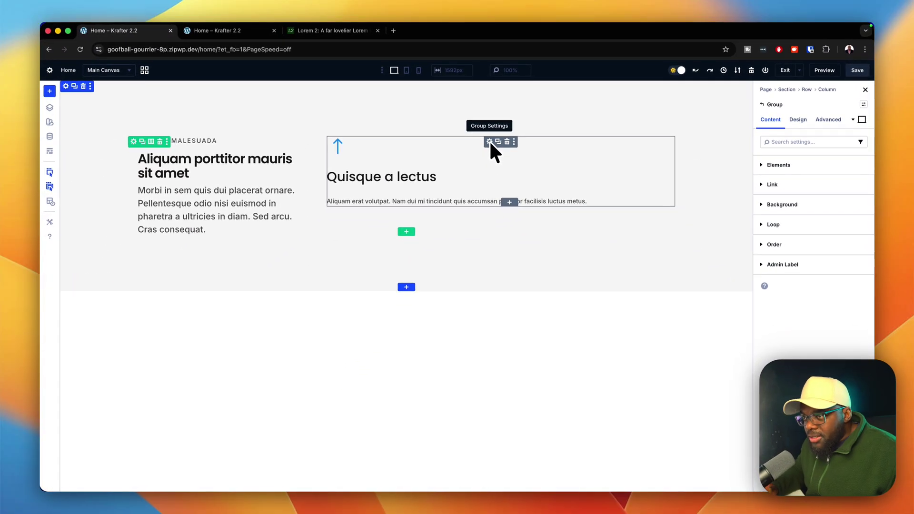
pyautogui.click(790, 205)
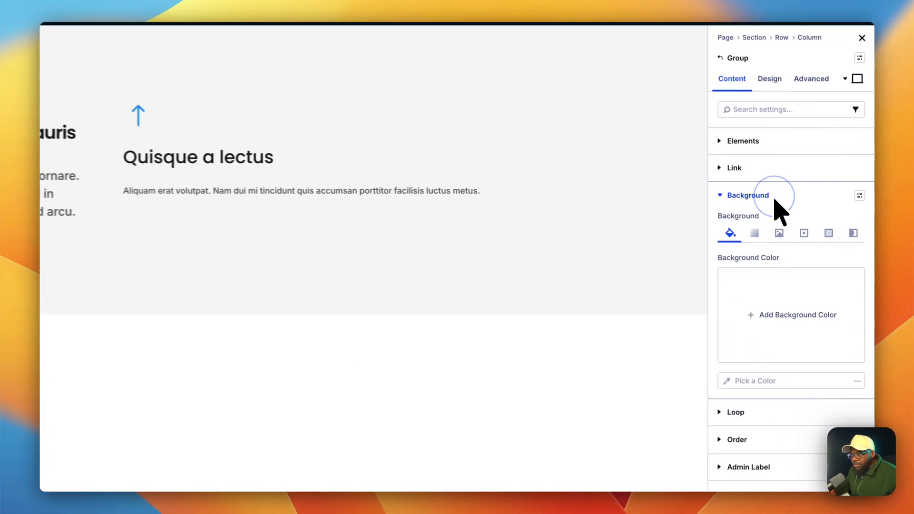
pyautogui.click(769, 318)
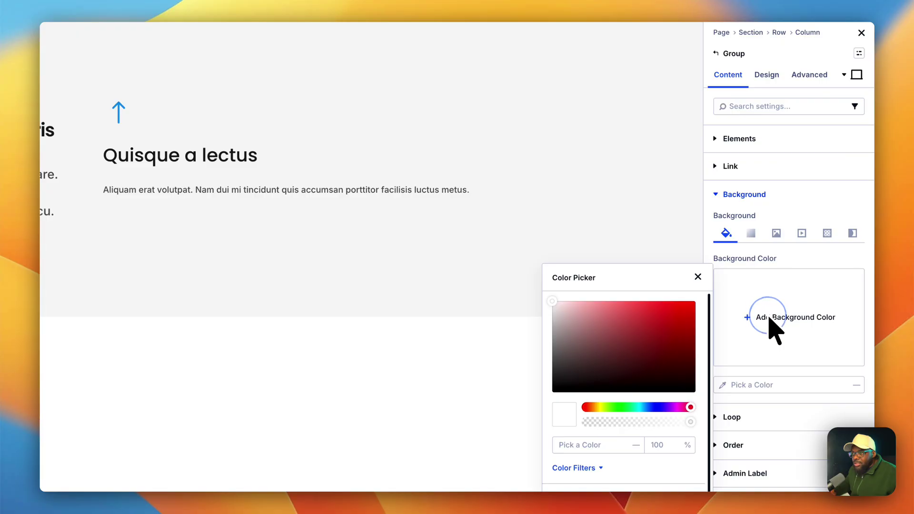
pyautogui.moveTo(578, 309); pyautogui.dragTo(542, 282)
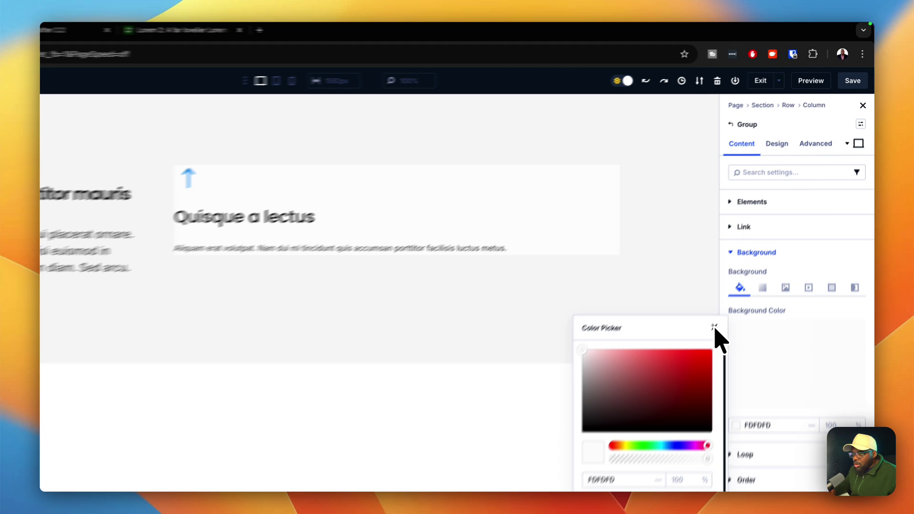
pyautogui.click(749, 263)
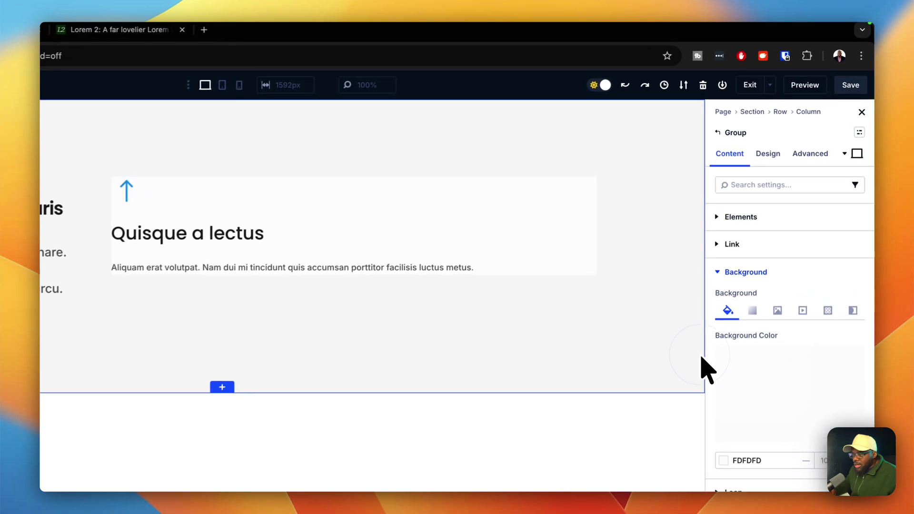
# Assign the "radius s" and "Border 1" presets to the group's Border options.
pyautogui.click(770, 162)
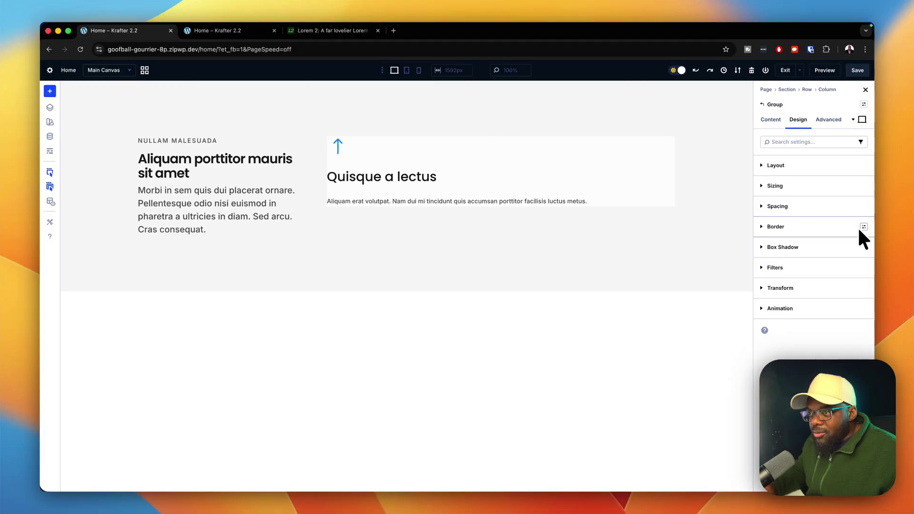
pyautogui.click(864, 227)
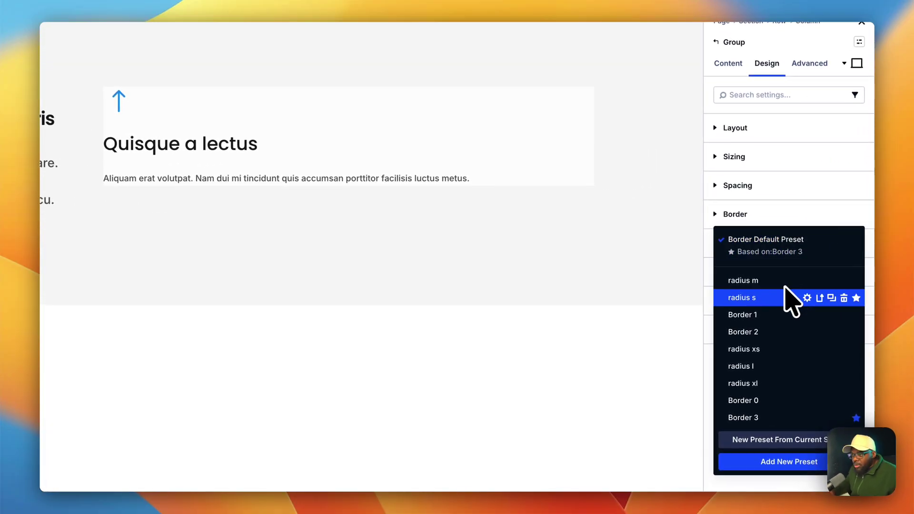
pyautogui.click(771, 299)
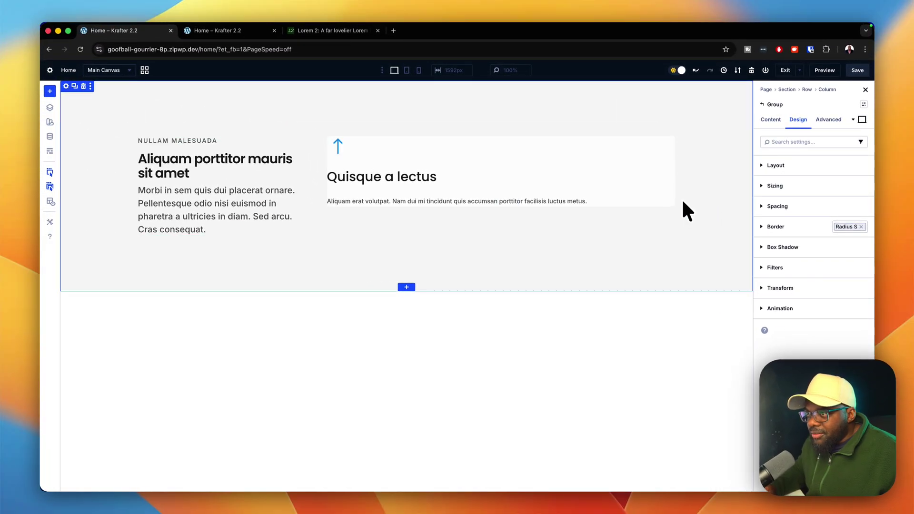
pyautogui.click(847, 227)
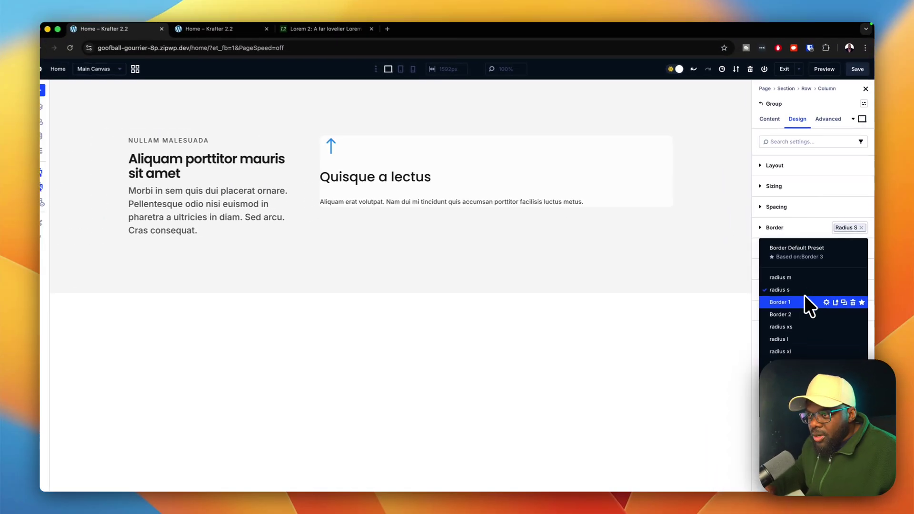
pyautogui.click(801, 300)
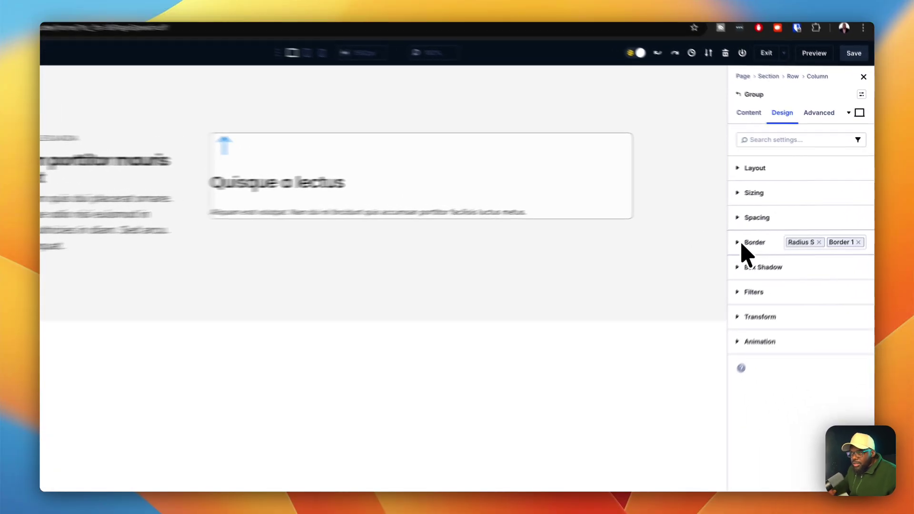
# Set the border color of the card group to the light gray swatch from the global colors.
pyautogui.click(743, 243)
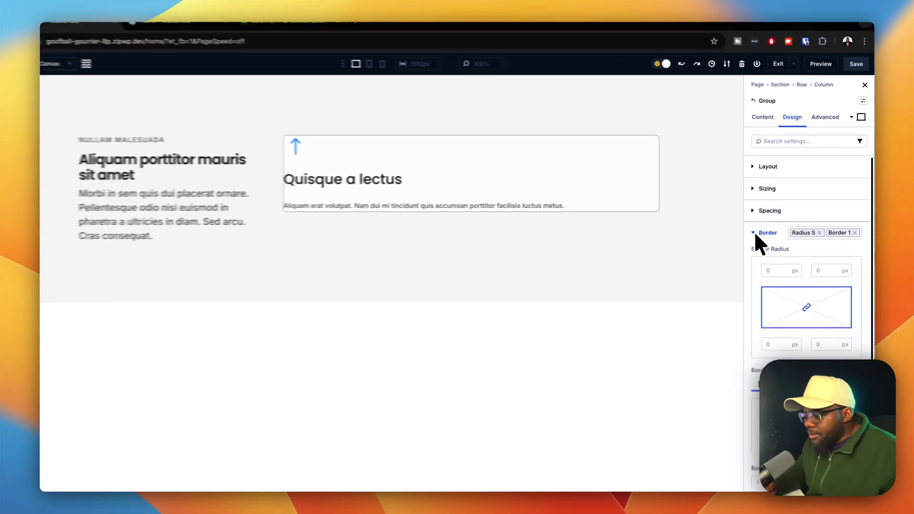
pyautogui.scroll(-3, 810, 286)
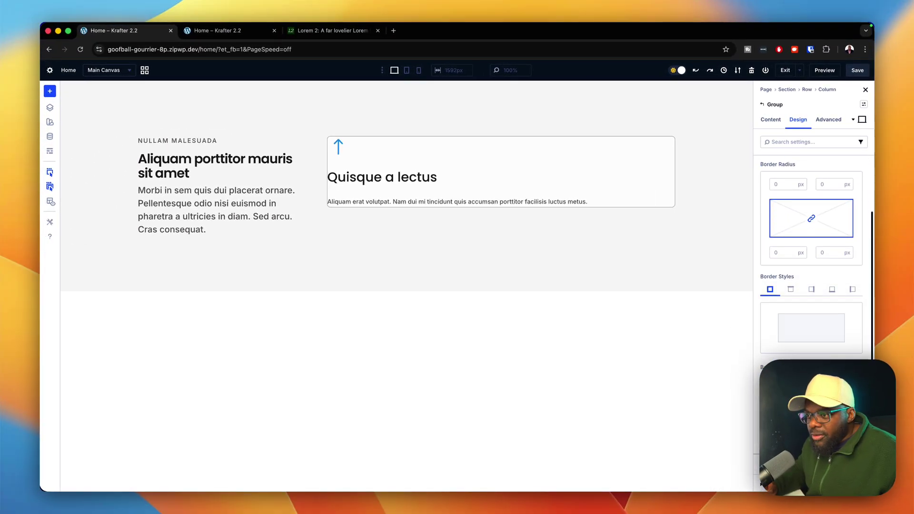
pyautogui.scroll(-1, 810, 286)
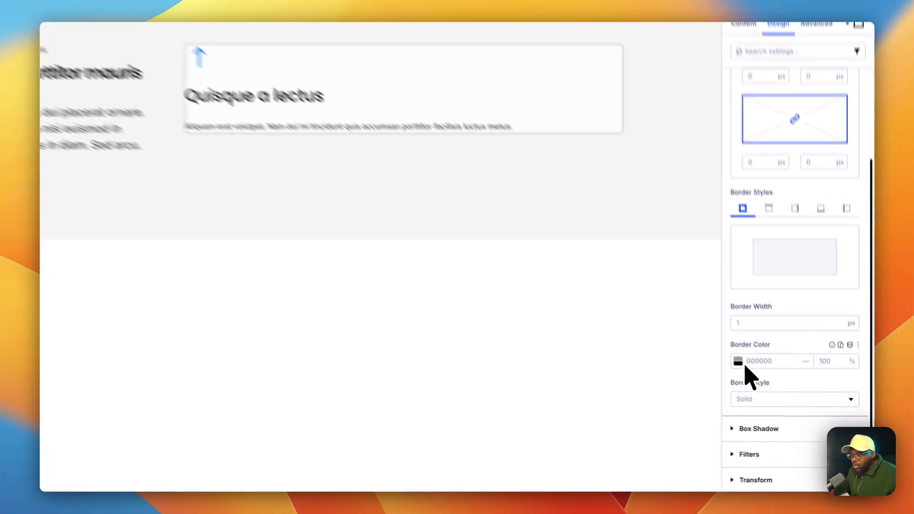
pyautogui.click(767, 388)
pyautogui.scroll(-5, 658, 362)
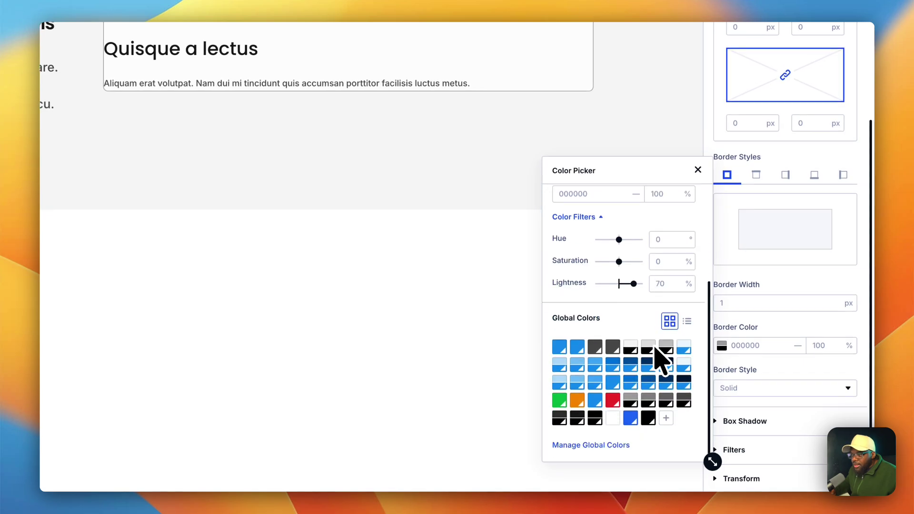
pyautogui.click(649, 347)
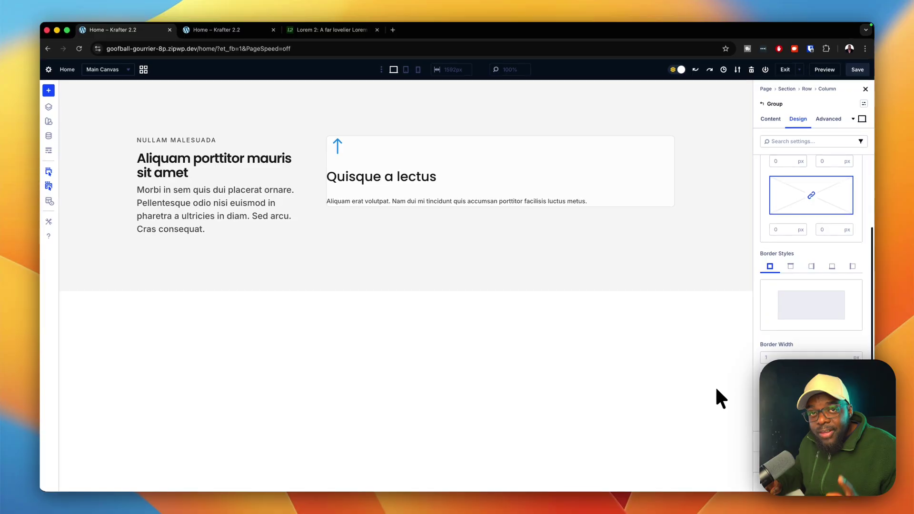
pyautogui.scroll(4, 795, 348)
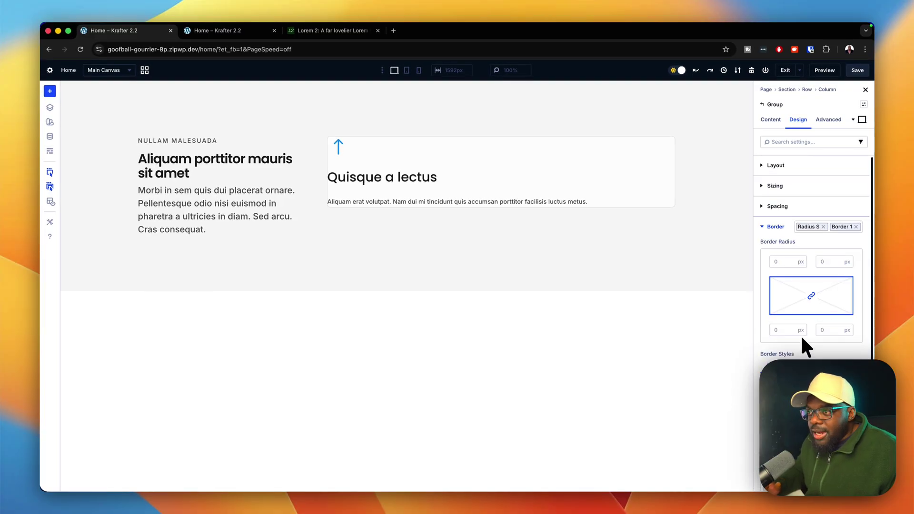
pyautogui.click(764, 228)
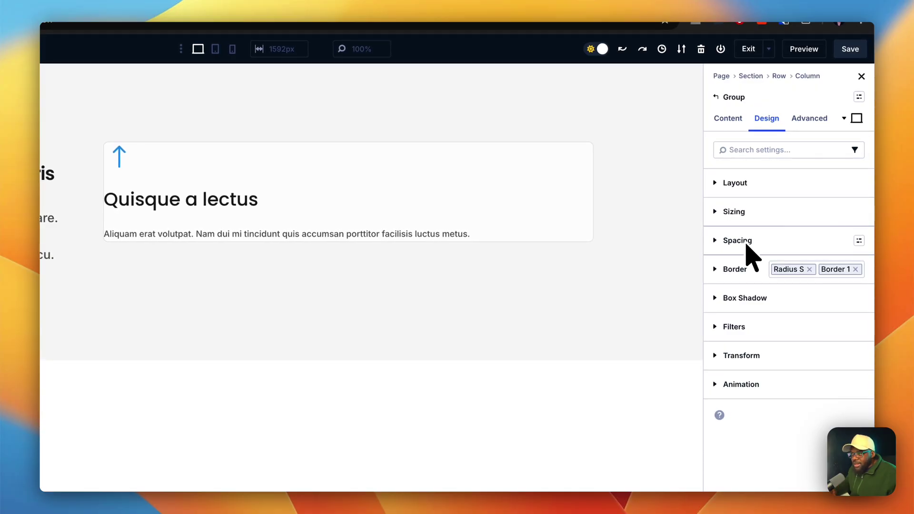
# Assign the "padding small" preset to the card group's Spacing options.
pyautogui.click(747, 242)
pyautogui.click(746, 241)
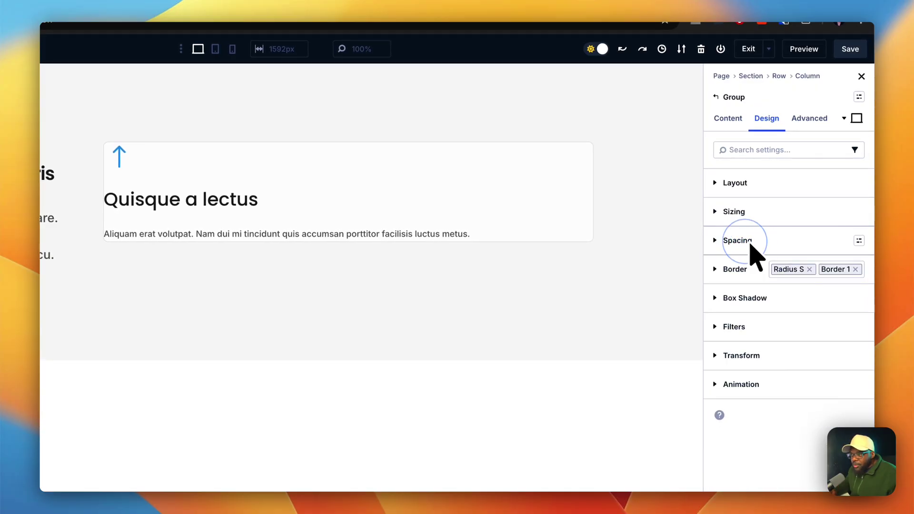
pyautogui.click(860, 241)
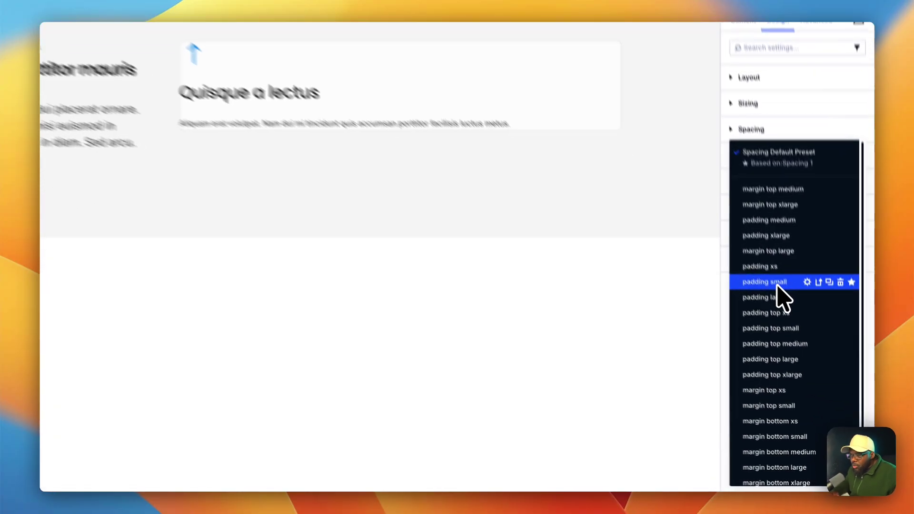
pyautogui.click(802, 327)
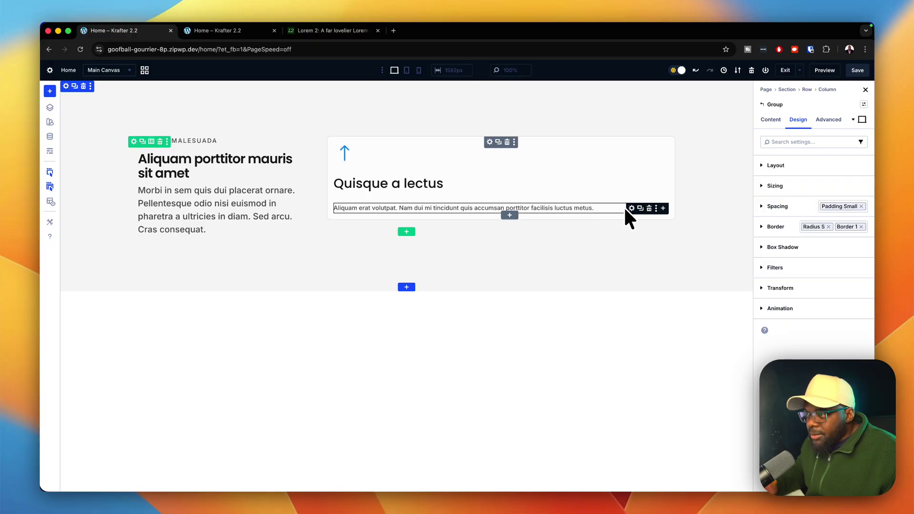
# Assign the "body text s" preset to the Text options of the card's text module.
pyautogui.click(631, 208)
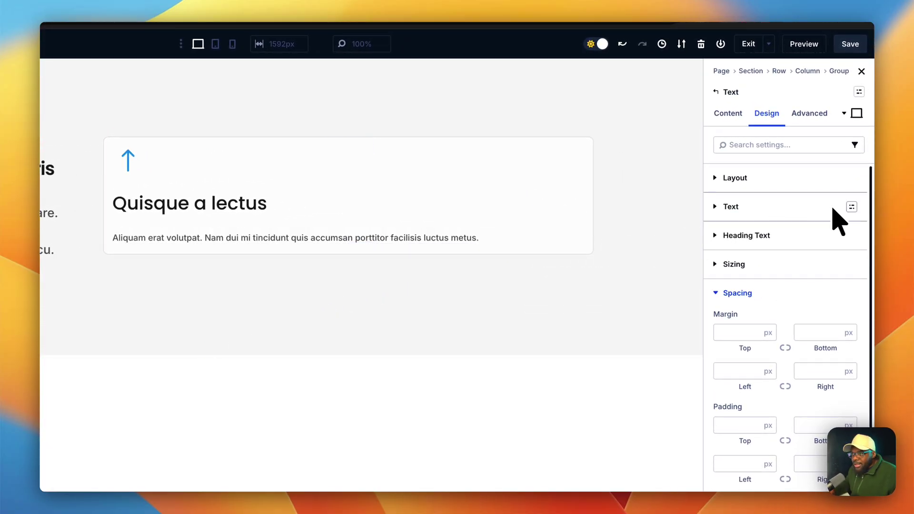
pyautogui.click(851, 207)
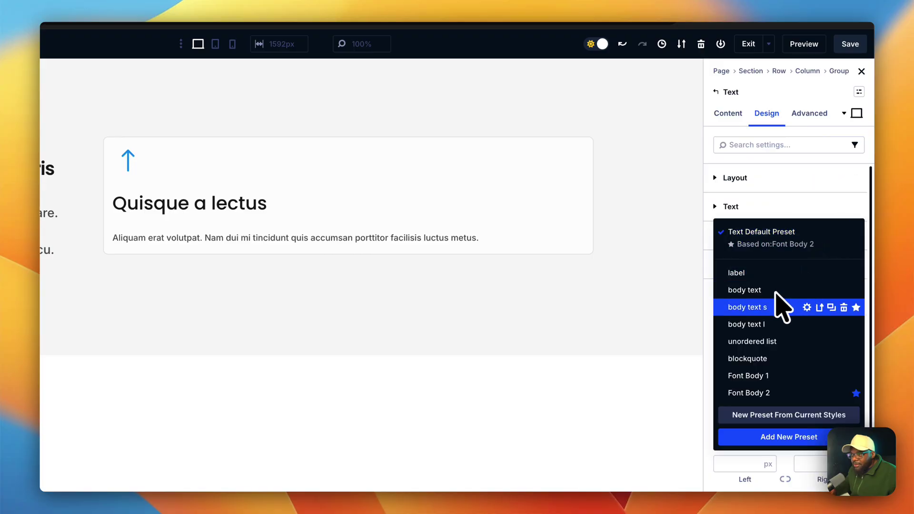
pyautogui.click(747, 307)
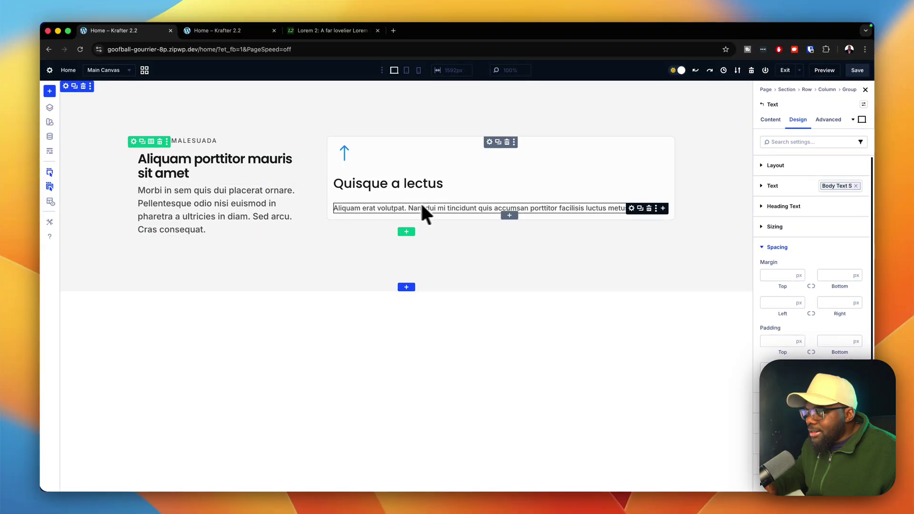
# Assign the "gap 0" preset to the Layout options of the group containing the icon, heading and text.
pyautogui.click(490, 142)
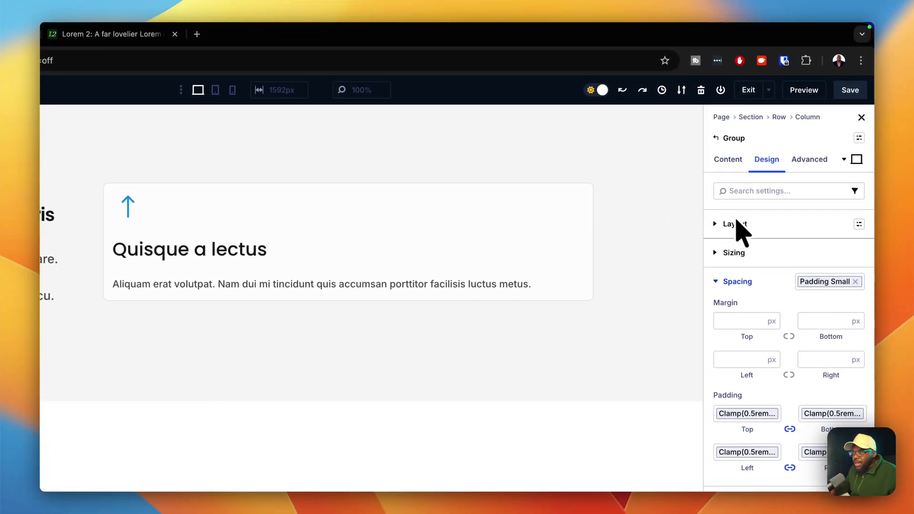
pyautogui.click(859, 224)
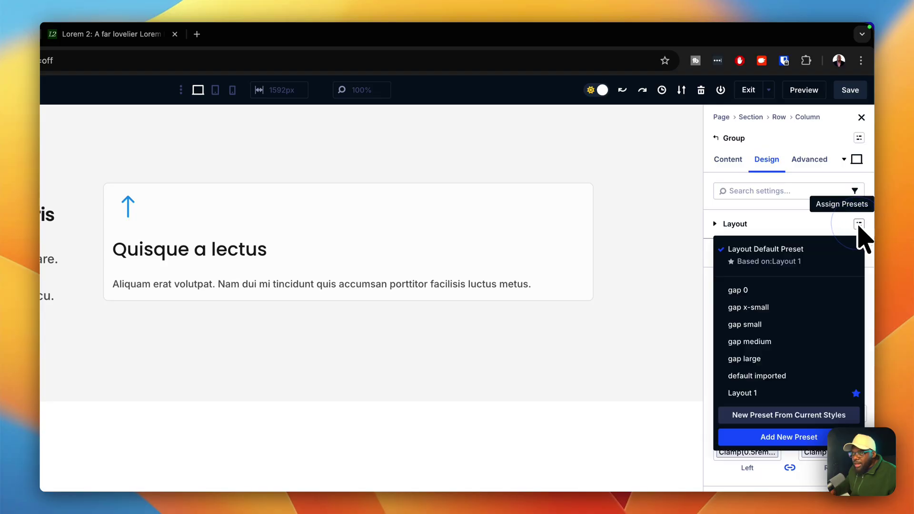
pyautogui.click(743, 290)
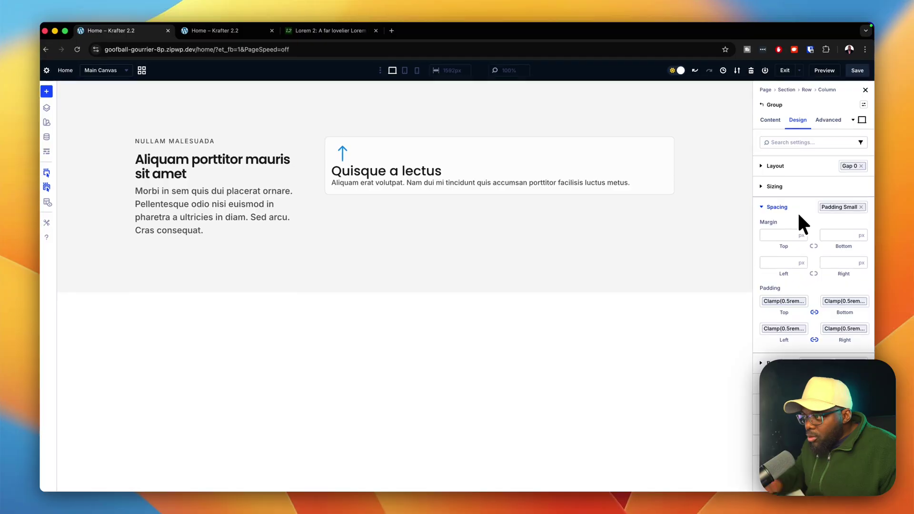
pyautogui.click(771, 208)
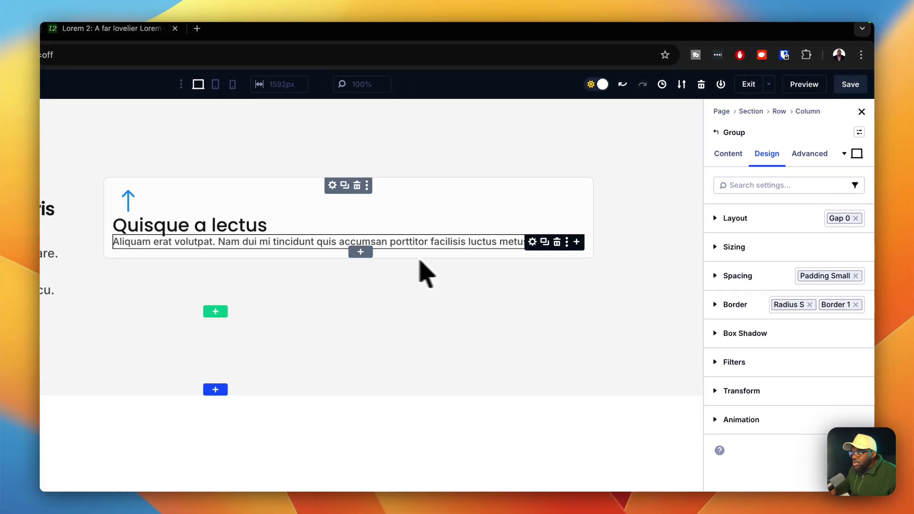
# Assign the "margin top xs" preset to the Spacing options of the "Quisque a lectus" heading.
pyautogui.click(533, 224)
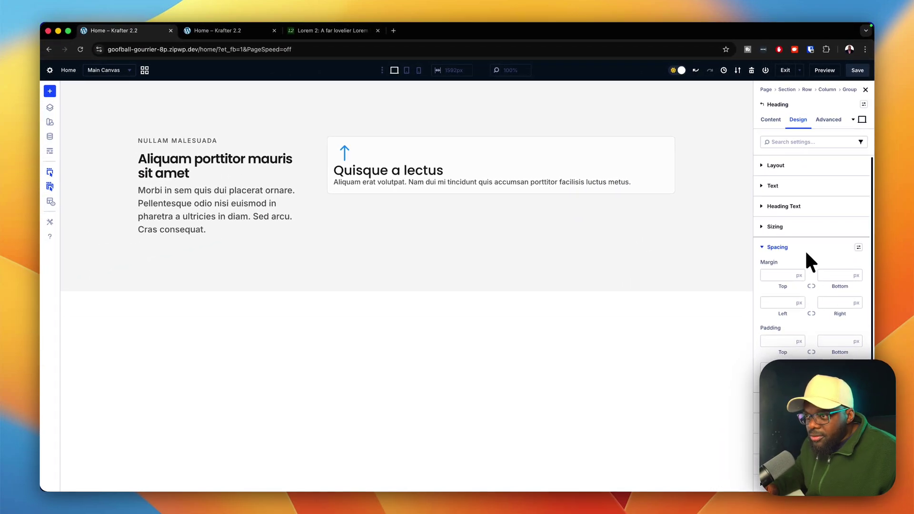
pyautogui.click(859, 247)
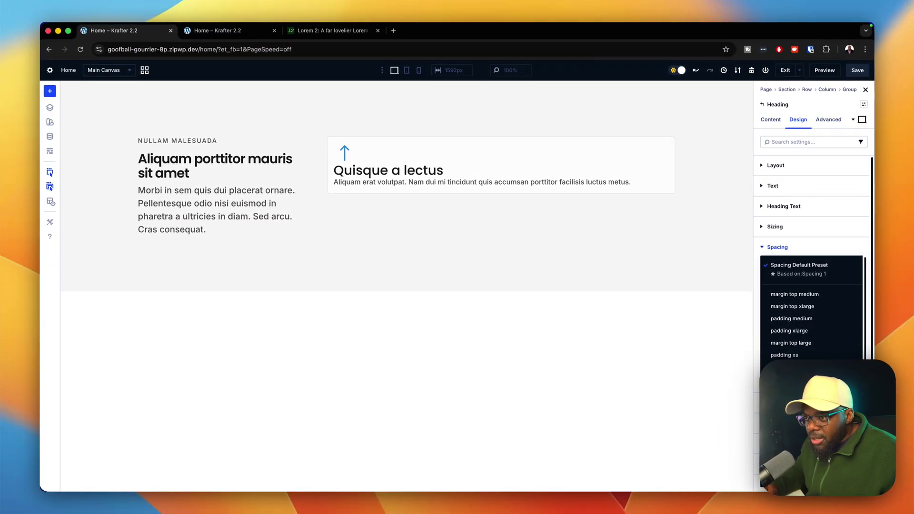
pyautogui.click(789, 421)
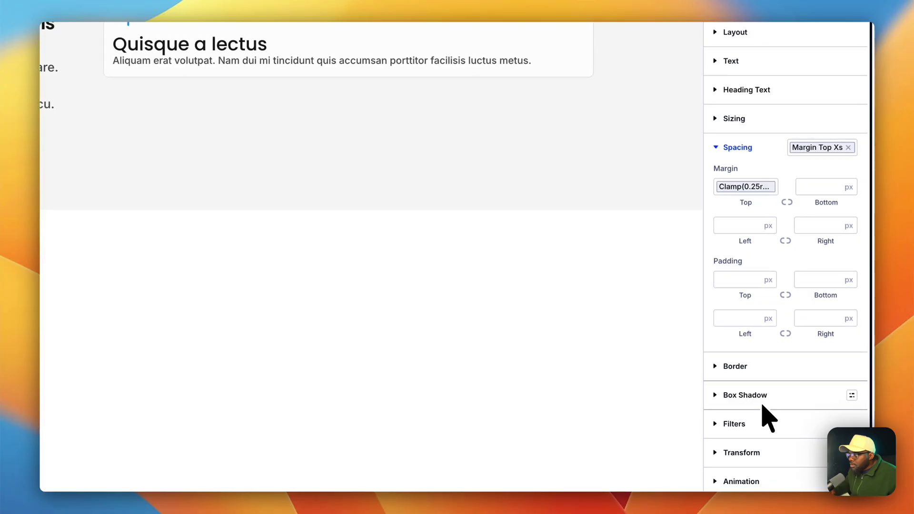
# Assign the "margin top small" preset to the Spacing options of the text module below the card heading.
pyautogui.click(533, 63)
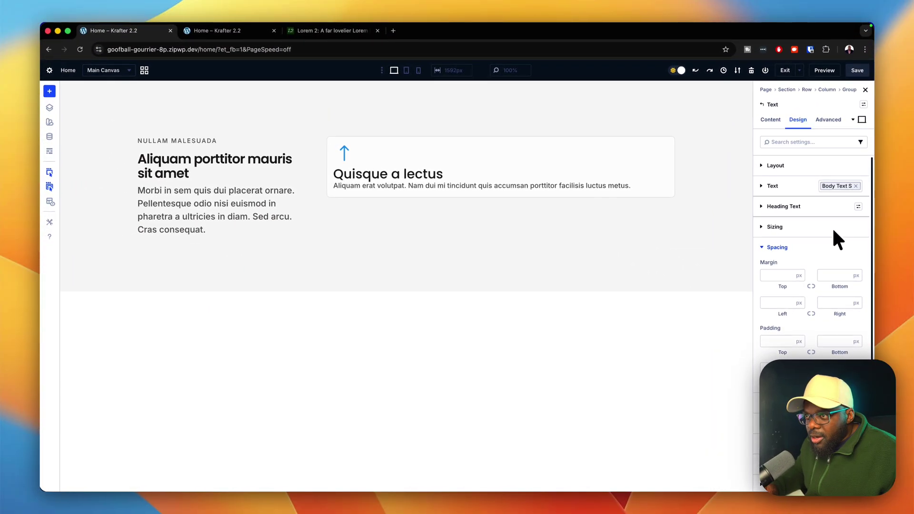
pyautogui.click(859, 248)
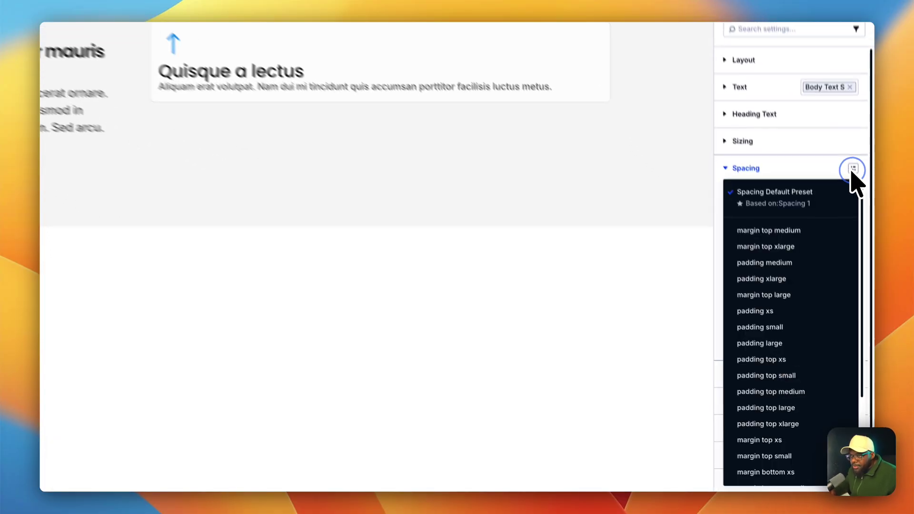
pyautogui.scroll(-2, 814, 286)
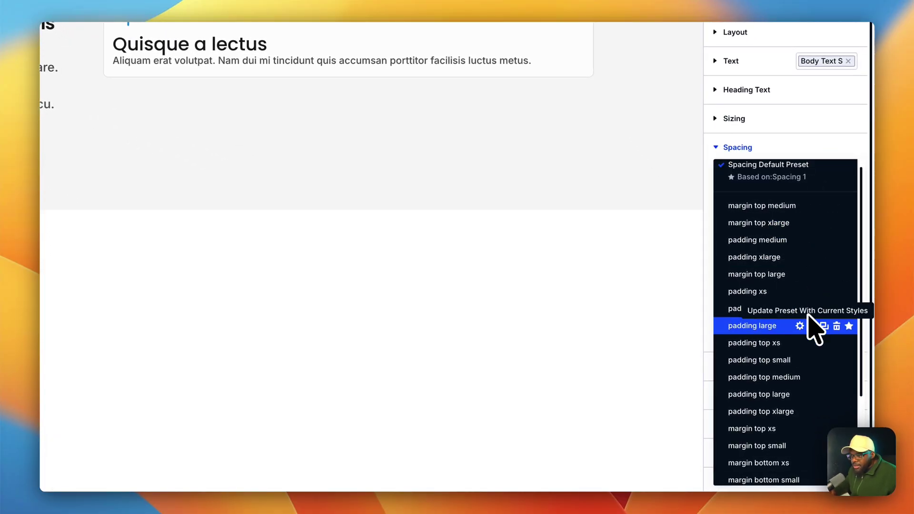
pyautogui.click(757, 430)
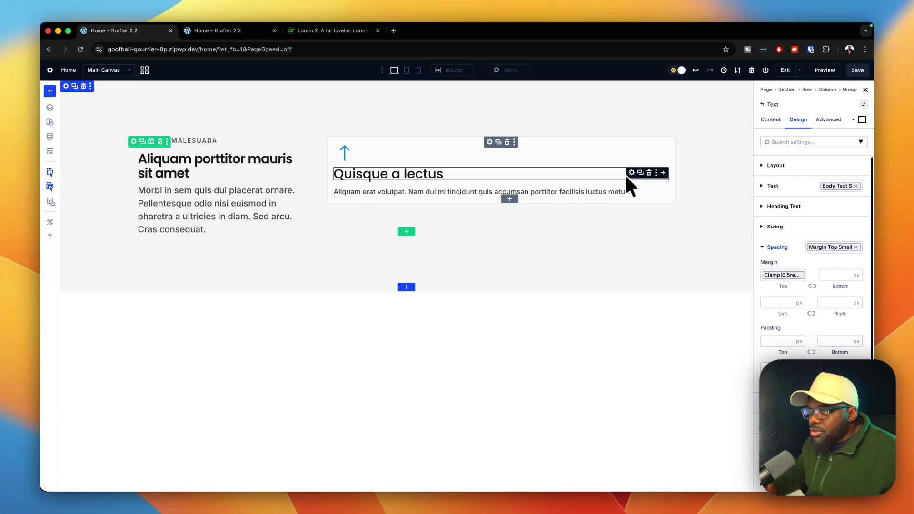
# Assign the "h4" preset to the Heading Text options of the "Quisque a lectus" heading.
pyautogui.click(629, 173)
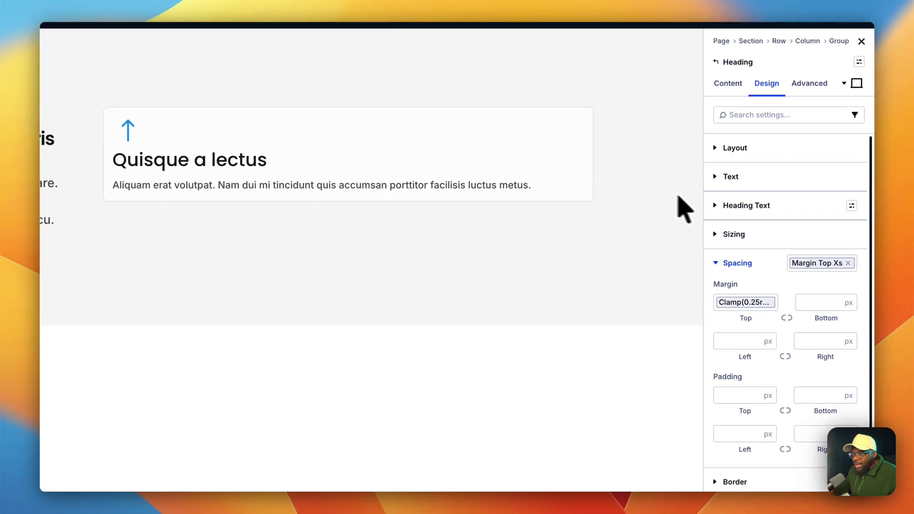
pyautogui.click(852, 206)
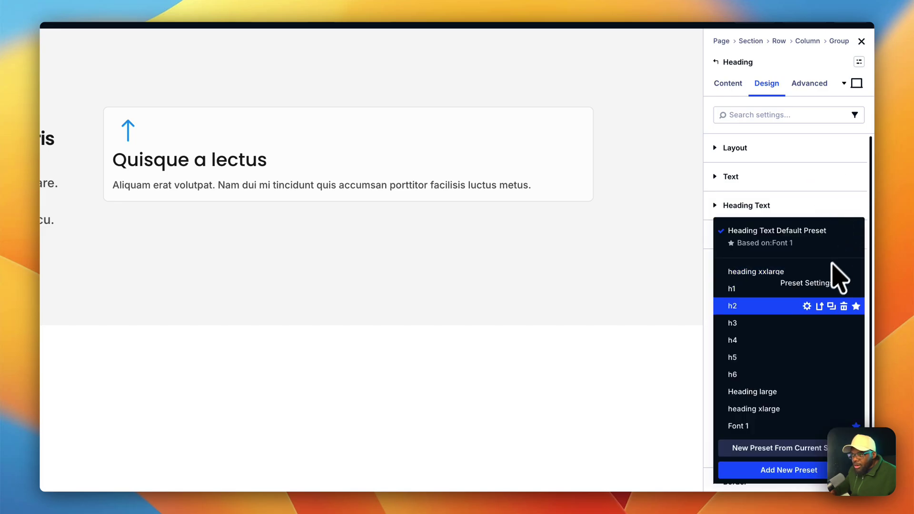
pyautogui.click(764, 341)
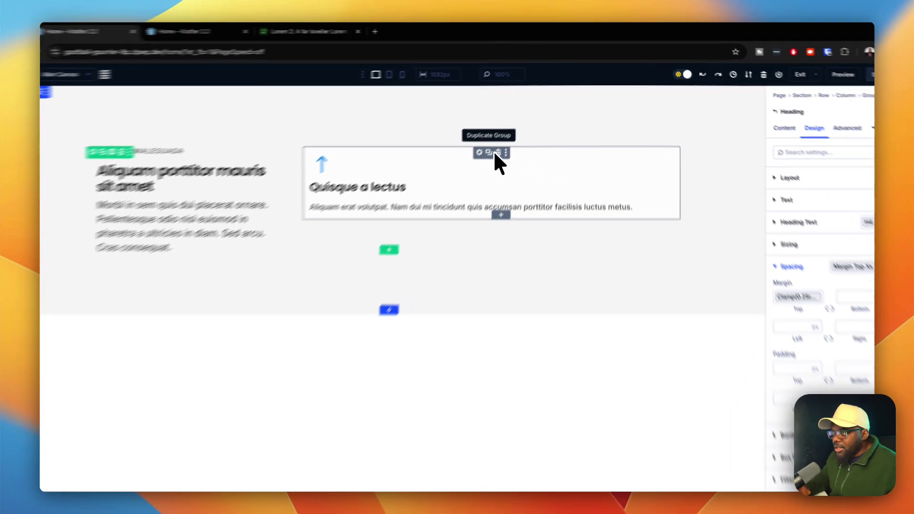
# Duplicate the finished card group three times to make four cards in the column.
pyautogui.click(498, 142)
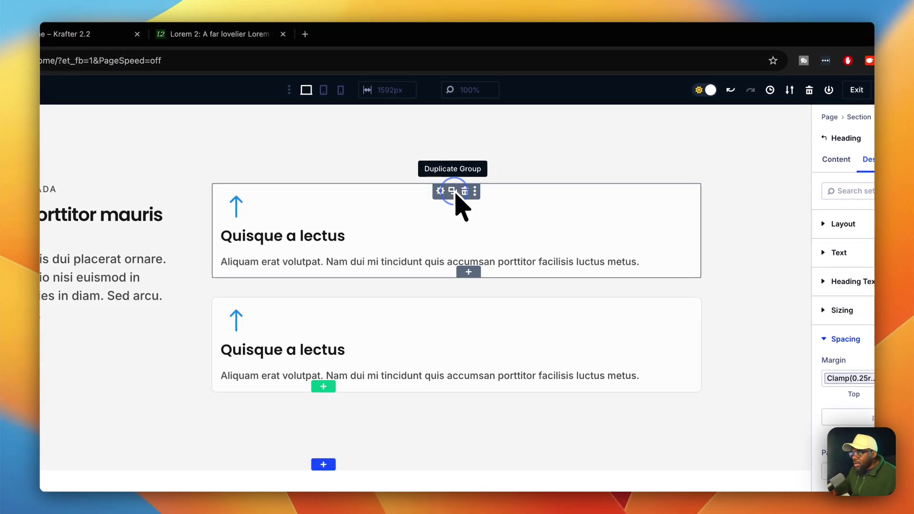
pyautogui.click(453, 192)
pyautogui.click(452, 191)
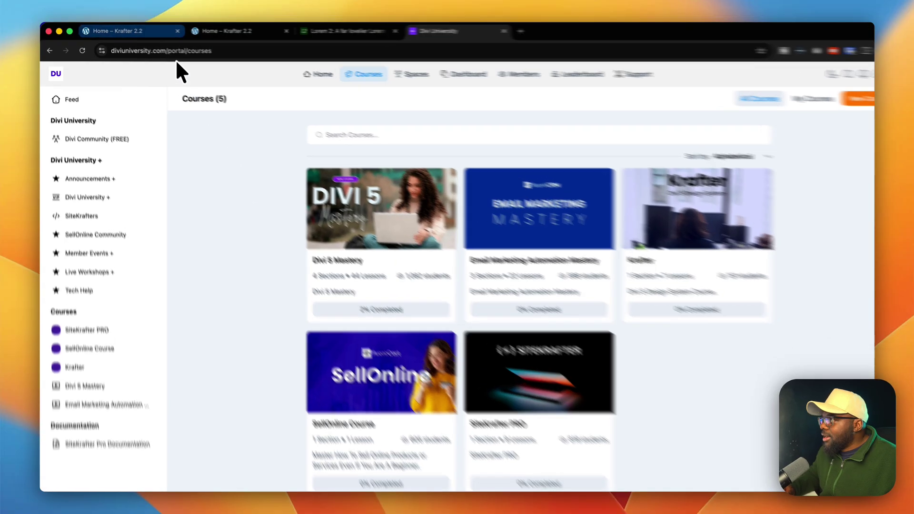
# Return to the Krafter page builder and set the layout direction of the row's second column, which holds the cards, to Row.
pyautogui.click(162, 31)
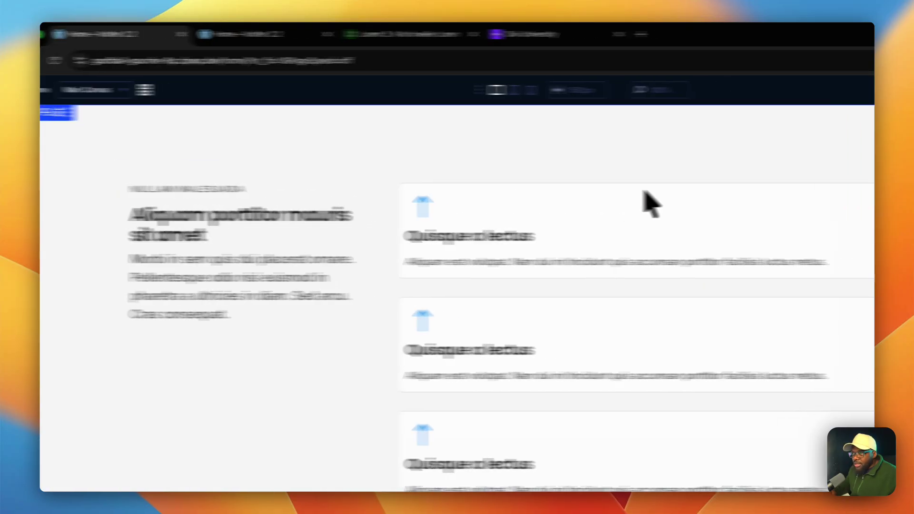
pyautogui.click(725, 161)
pyautogui.click(754, 223)
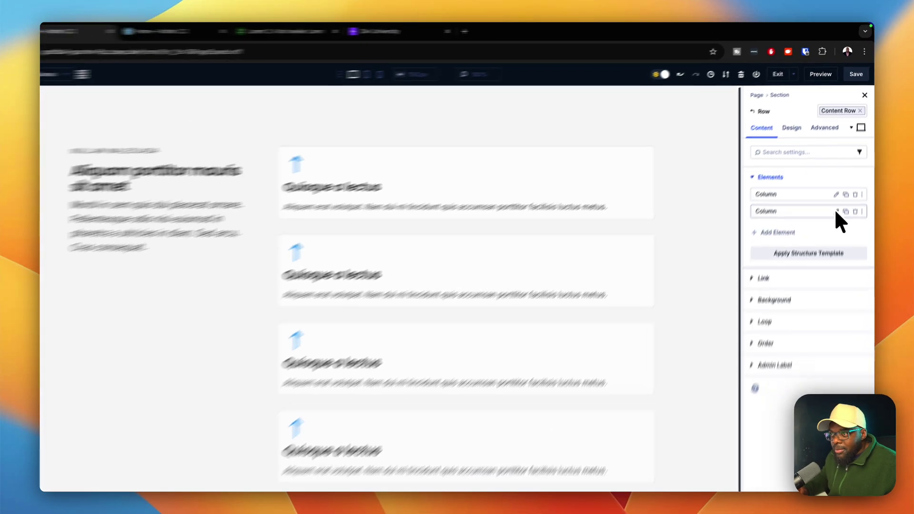
pyautogui.click(837, 211)
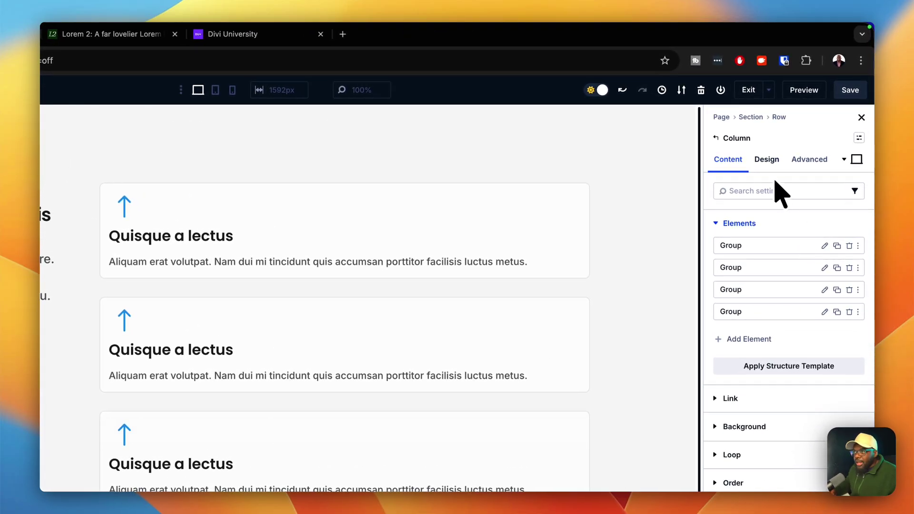
pyautogui.click(769, 163)
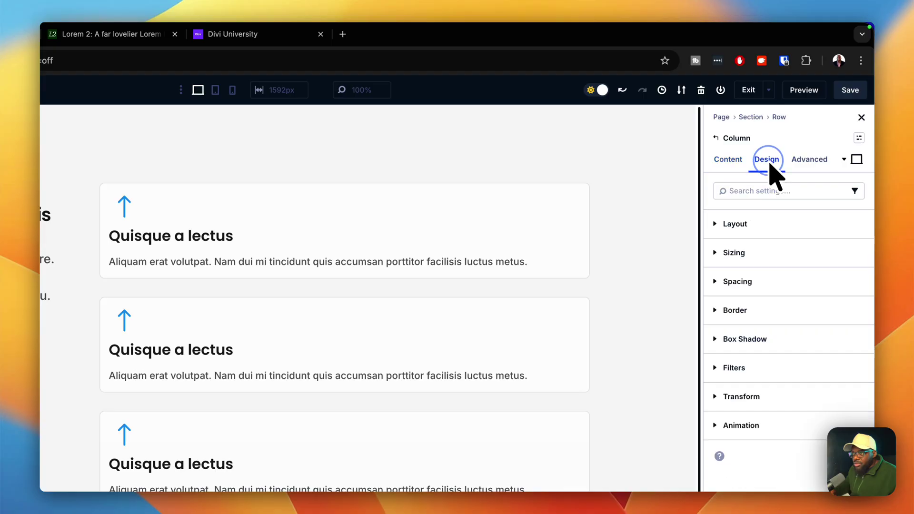
pyautogui.click(768, 221)
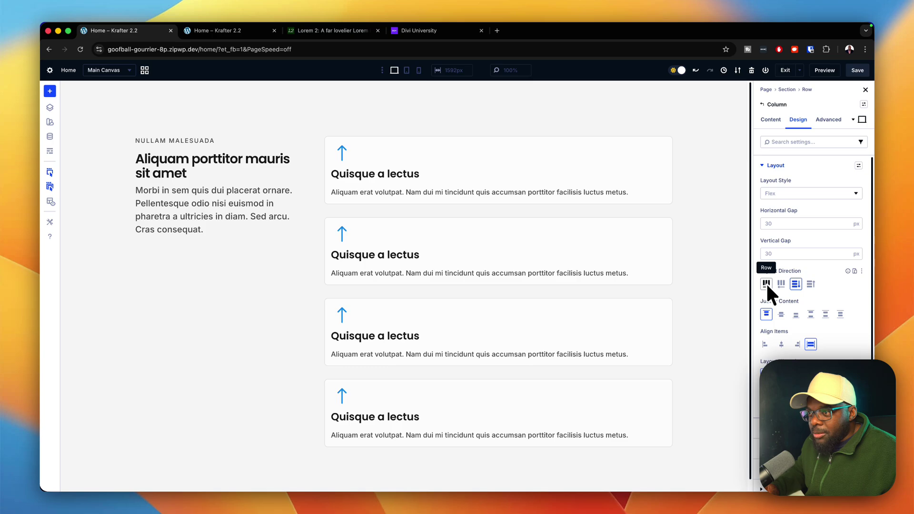
pyautogui.click(765, 284)
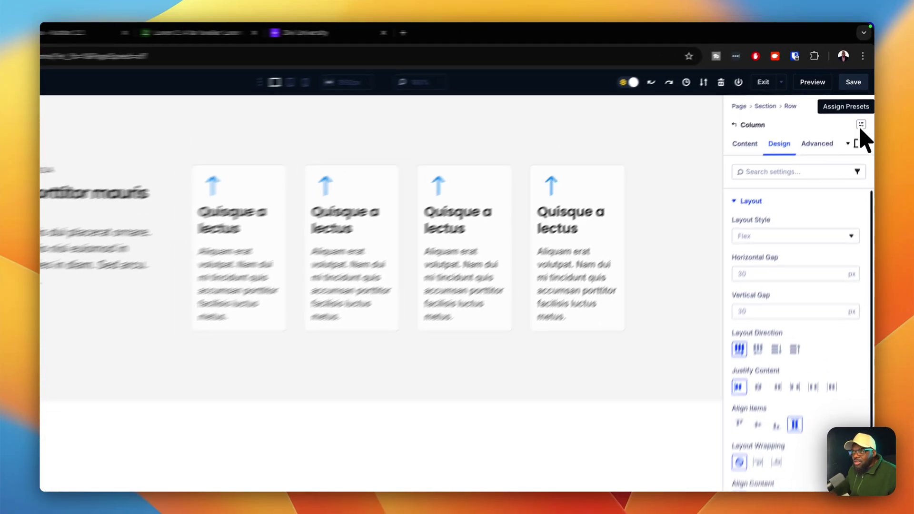
# Assign the "autogrid" preset to the cards column and the "gap small" preset to its Layout options.
pyautogui.click(861, 120)
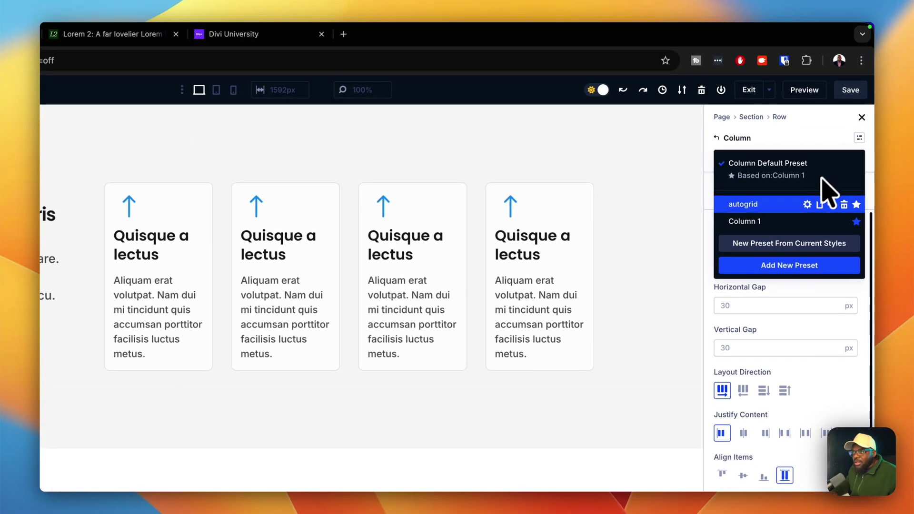
pyautogui.click(814, 156)
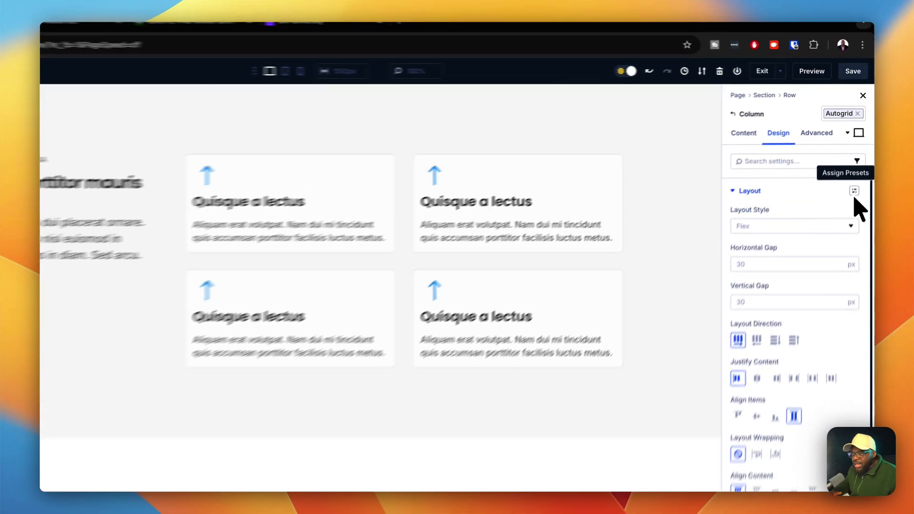
pyautogui.click(859, 166)
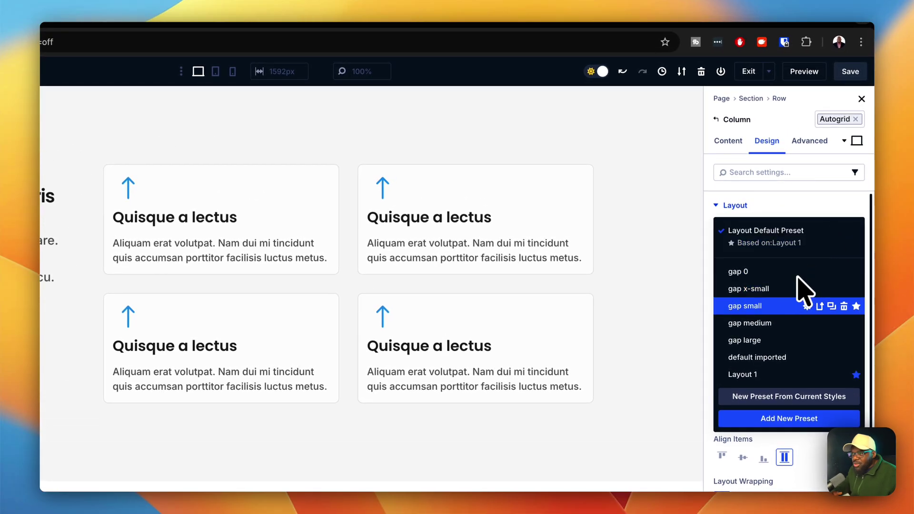
pyautogui.click(779, 307)
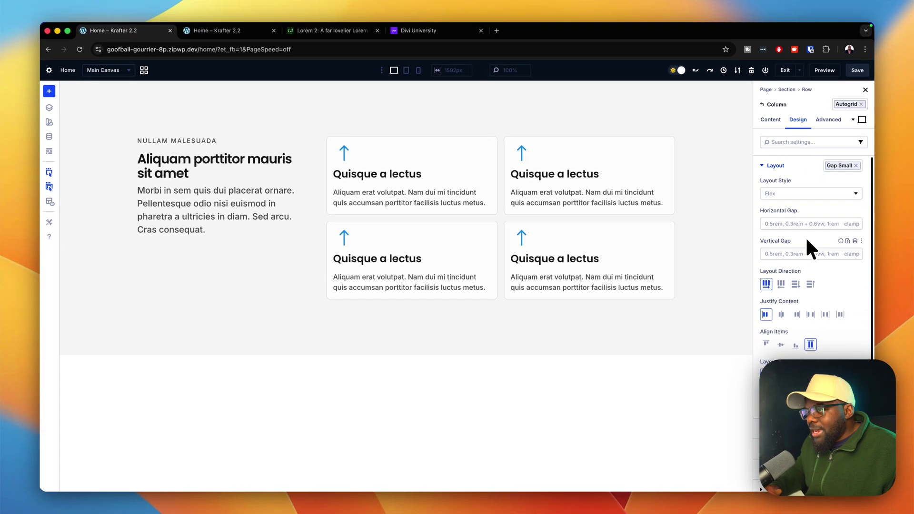
# Replace the "gap small" preset in the column's Layout options with "gap medium".
pyautogui.click(838, 165)
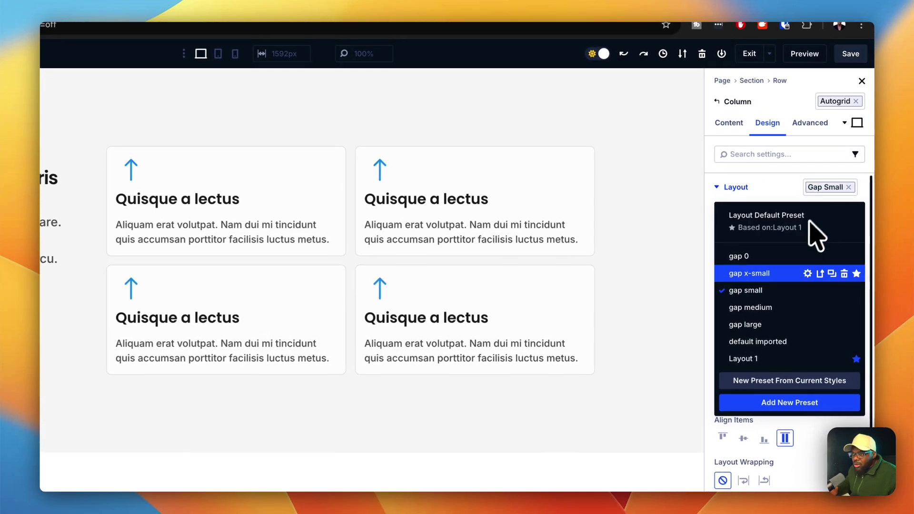
pyautogui.click(775, 307)
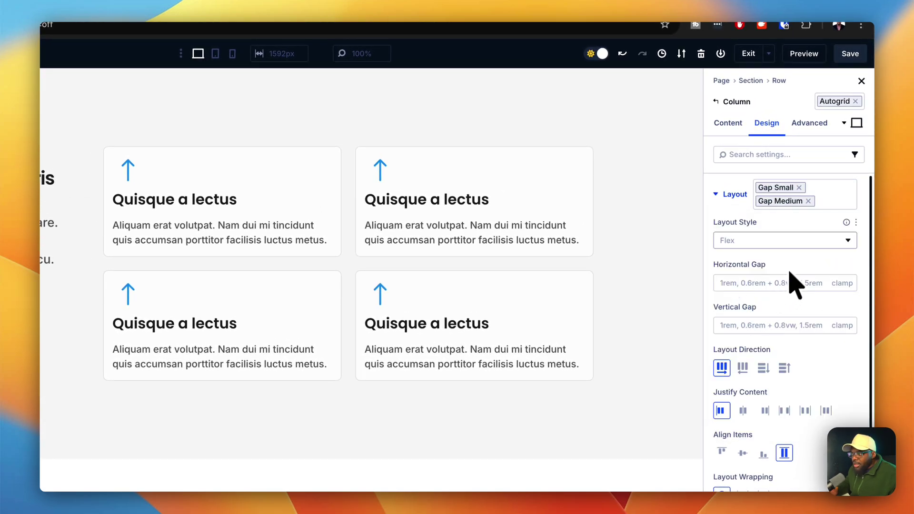
pyautogui.click(799, 187)
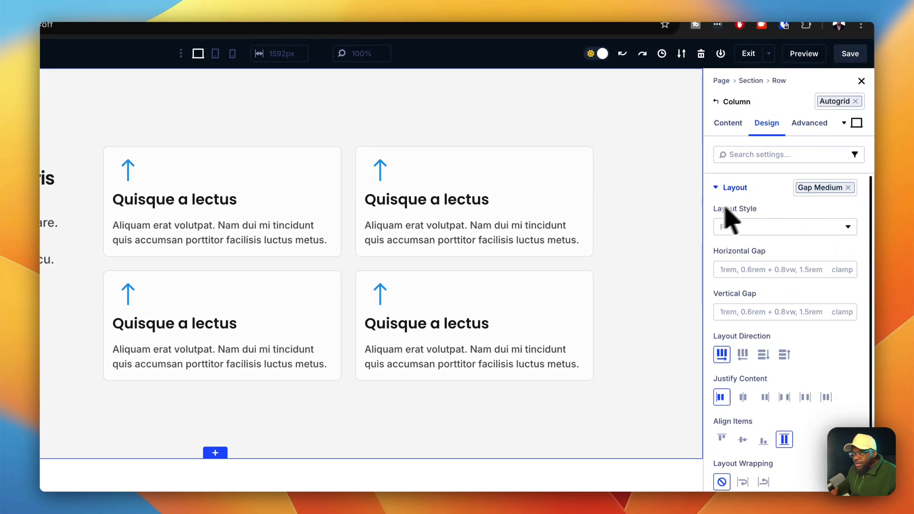
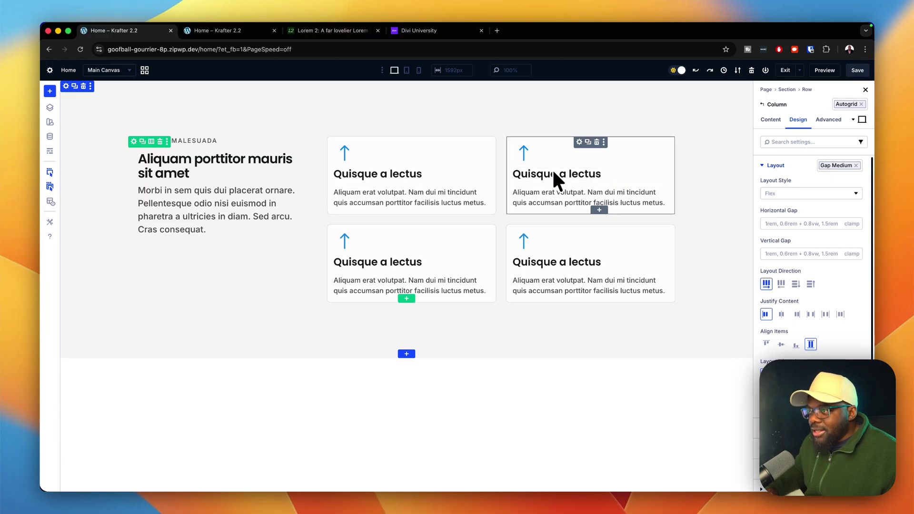
# Change the icon of the second card in the upper row to the closed padlock.
pyautogui.click(630, 157)
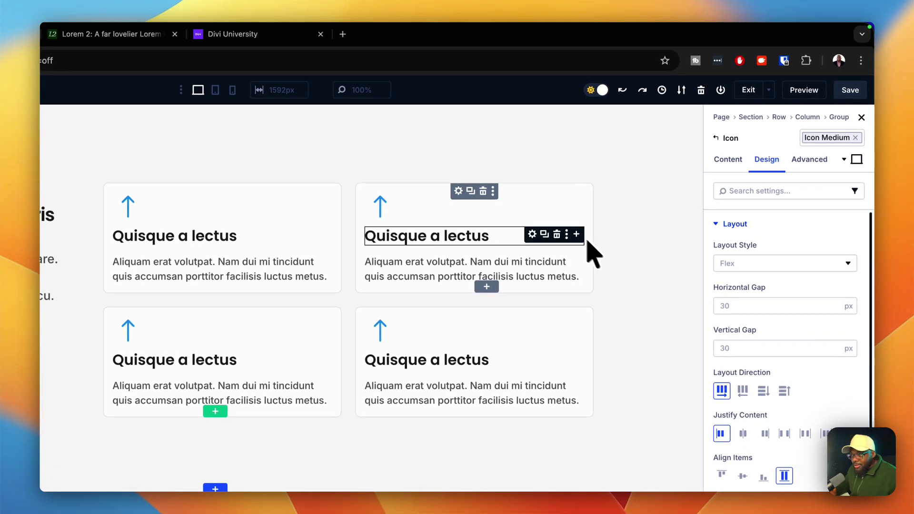
pyautogui.click(728, 164)
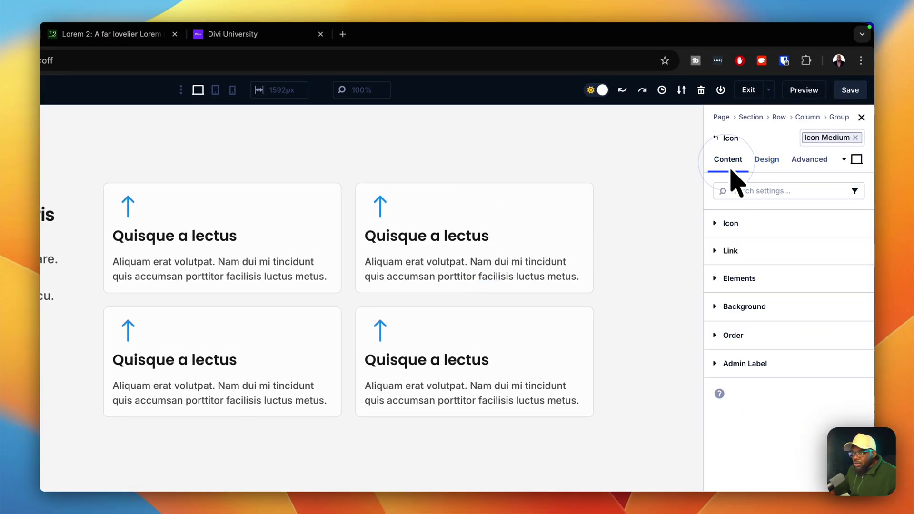
pyautogui.click(771, 224)
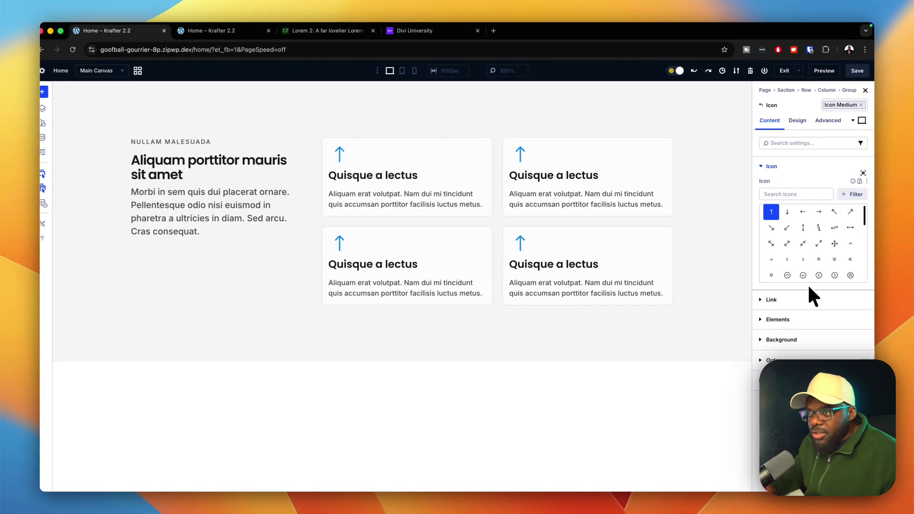
pyautogui.scroll(-5, 786, 333)
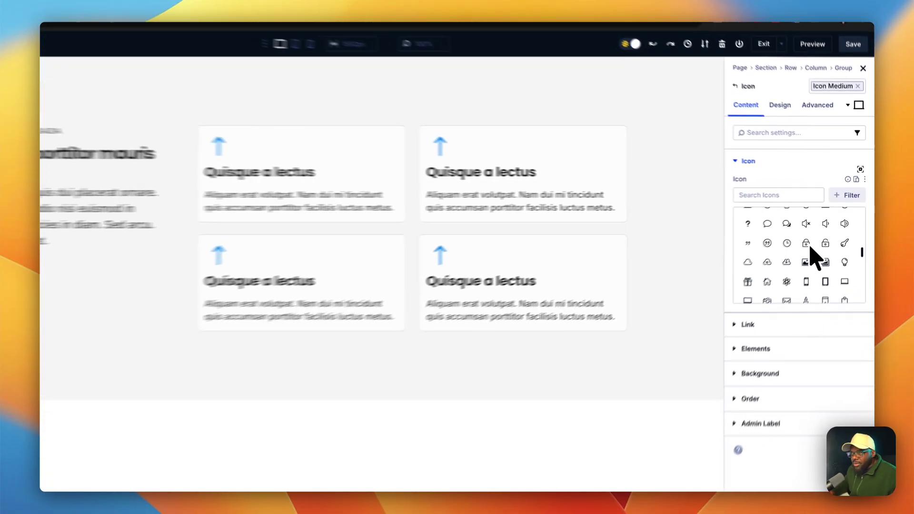
pyautogui.click(820, 232)
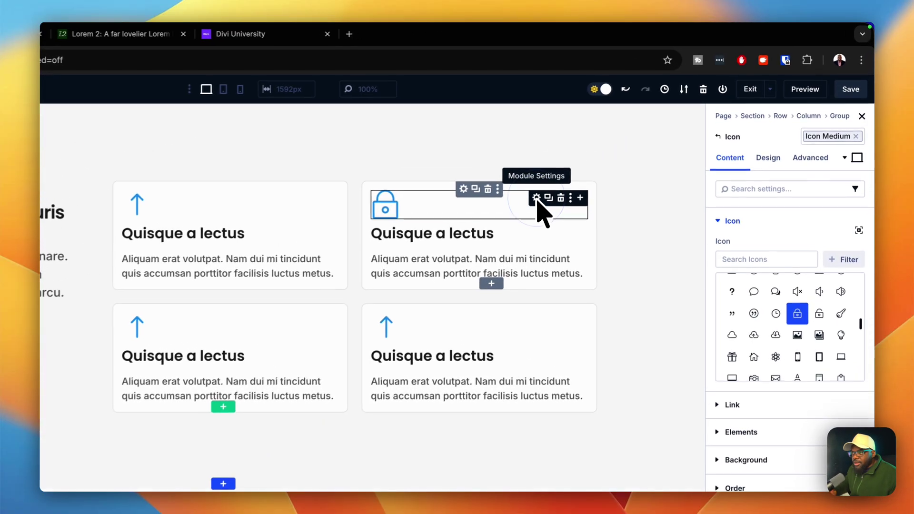
# Try the "Icon small" preset on the padlock icon on top of its medium preset, and remove it again.
pyautogui.click(841, 139)
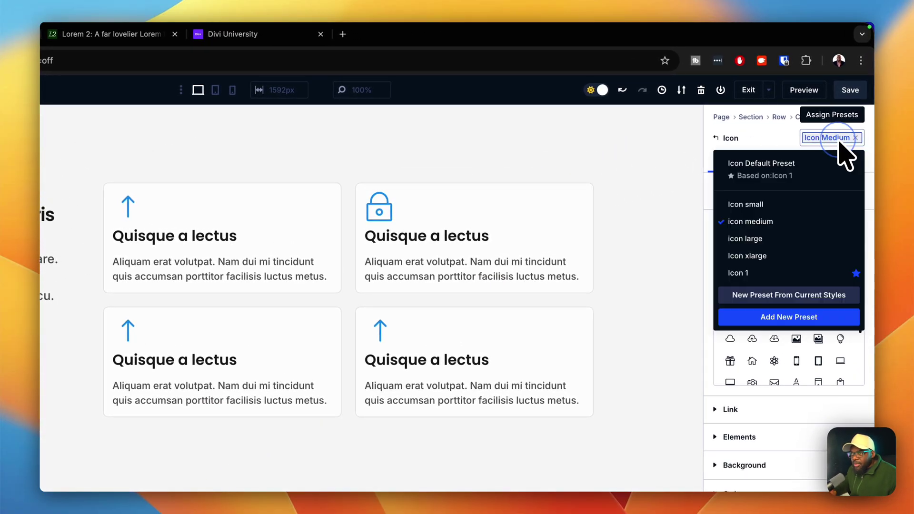
pyautogui.click(781, 205)
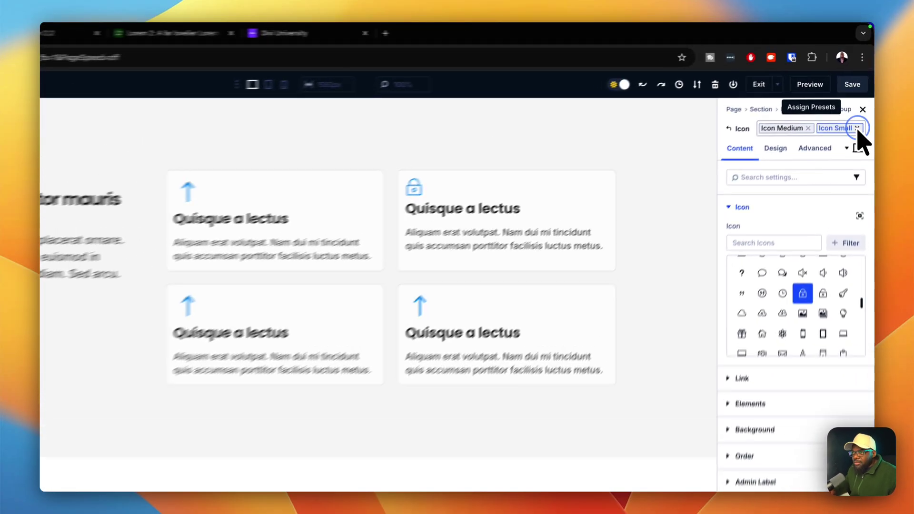
pyautogui.click(862, 104)
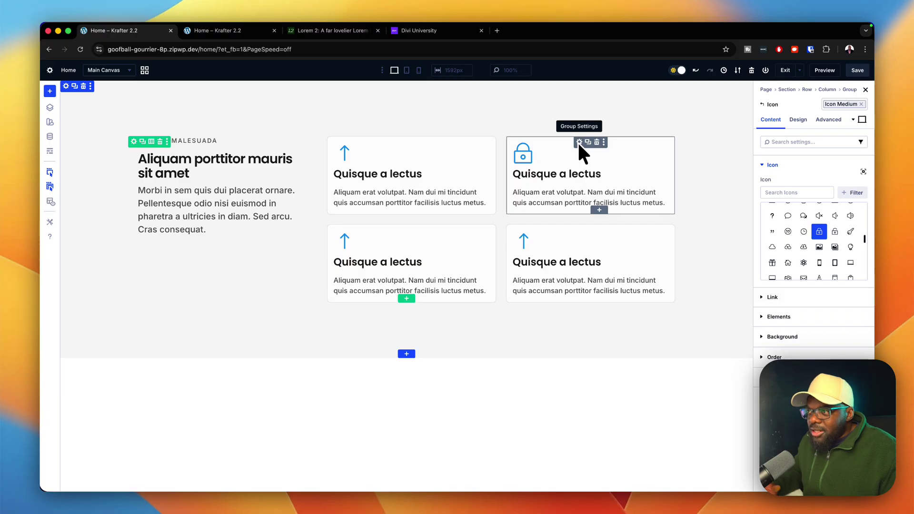
# Replace the "padding small" preset in the padlock card group's Spacing options with "padding medium".
pyautogui.click(580, 143)
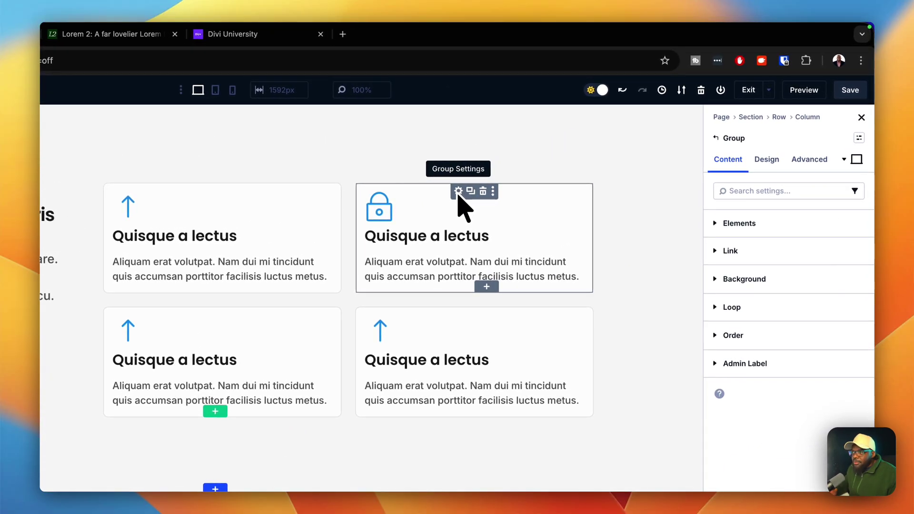
pyautogui.click(775, 164)
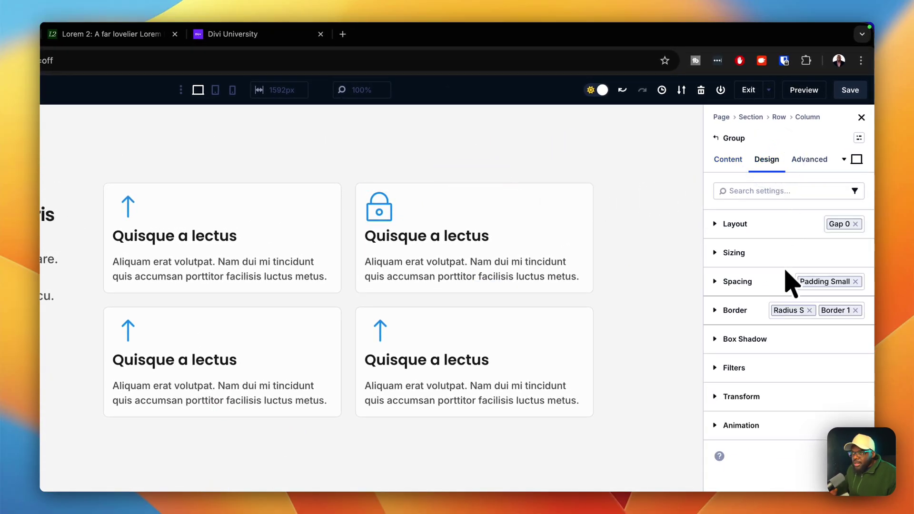
pyautogui.click(856, 282)
pyautogui.click(859, 283)
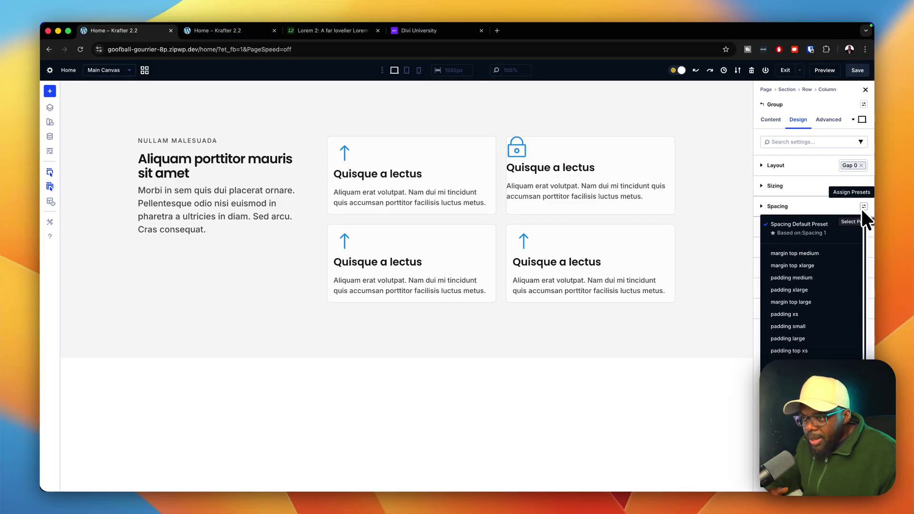
pyautogui.click(791, 277)
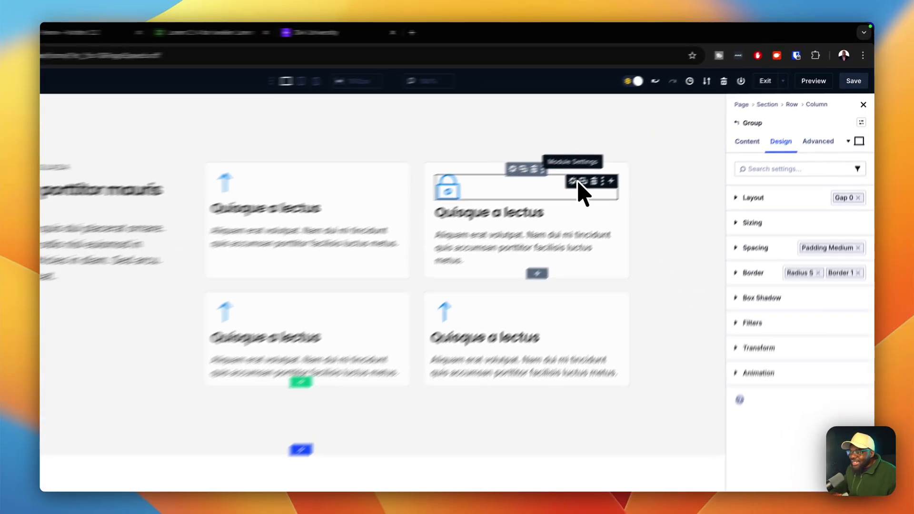
# Replace the padlock icon module's "icon medium" preset with "Icon small".
pyautogui.click(634, 152)
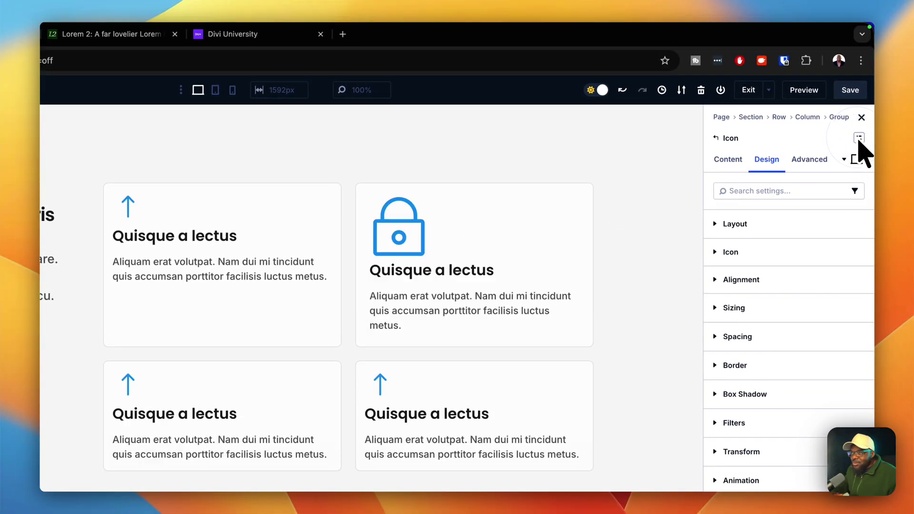
pyautogui.click(859, 139)
pyautogui.click(762, 201)
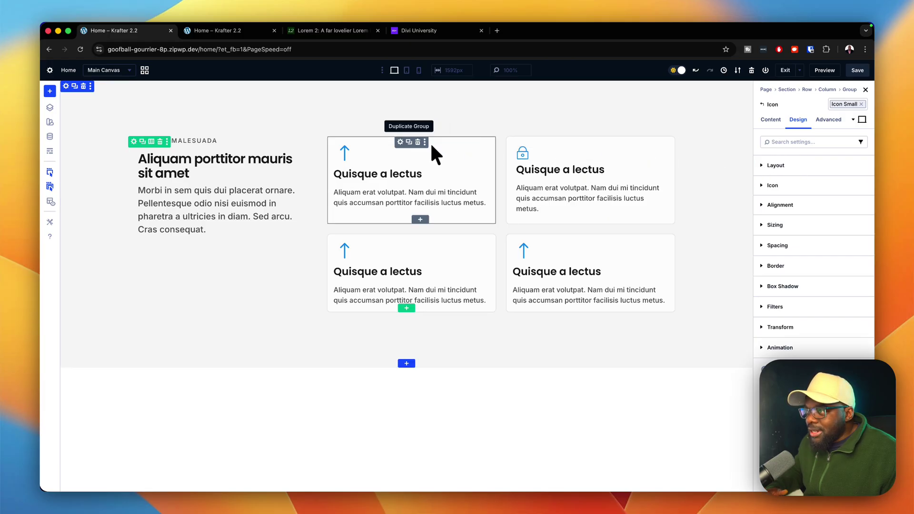
# Delete the three arrow-icon cards and duplicate the remaining padlock card three times to make four cards.
pyautogui.click(418, 142)
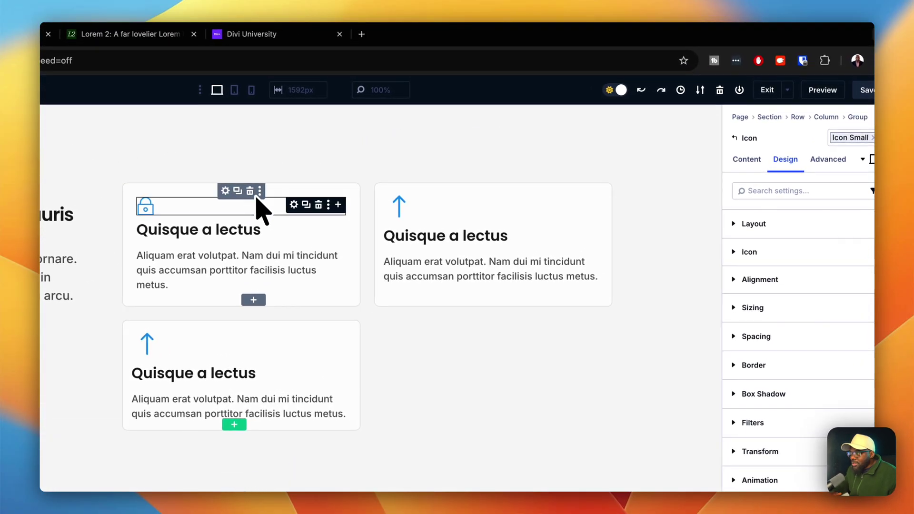
pyautogui.click(516, 183)
pyautogui.click(502, 191)
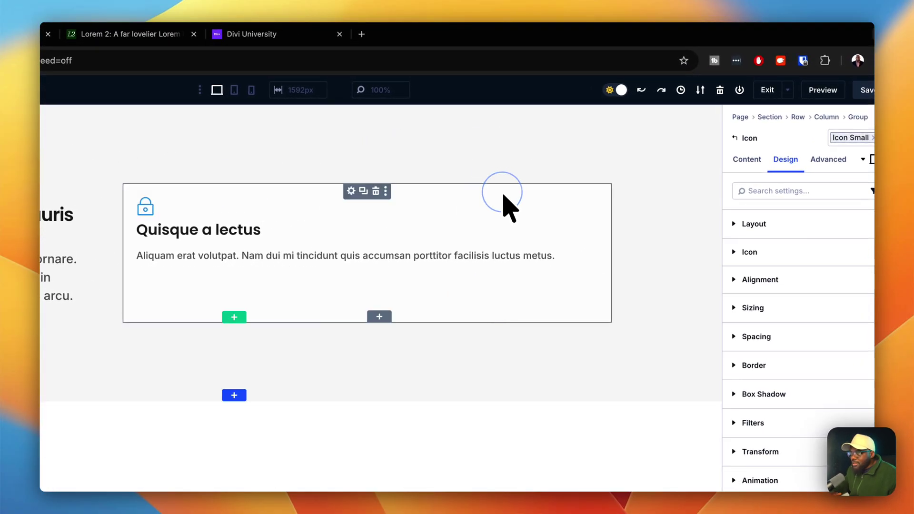
pyautogui.click(365, 191)
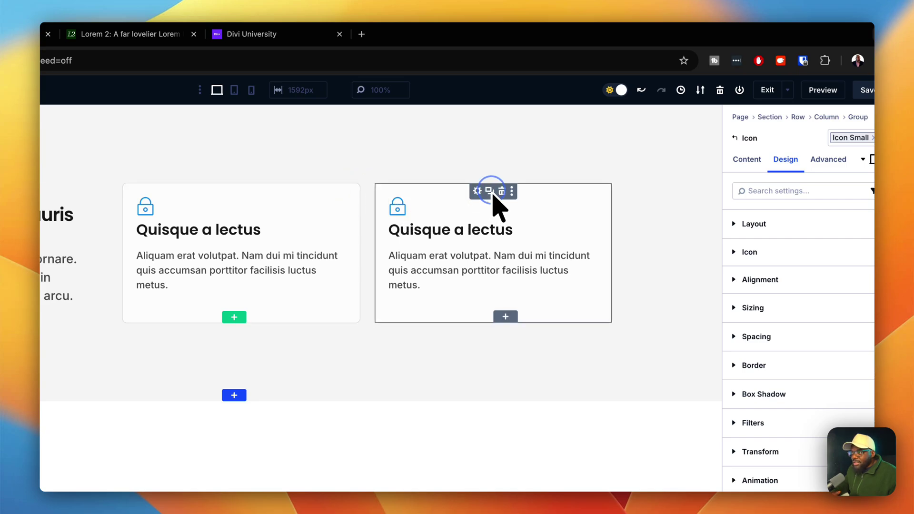
pyautogui.click(489, 191)
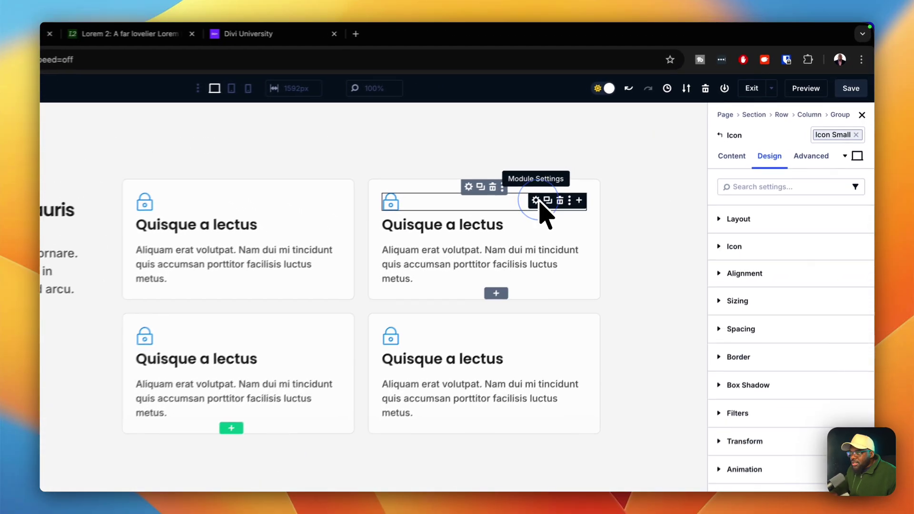
# Change the second card's icon to the camera and the third card's icon to the envelope.
pyautogui.click(730, 161)
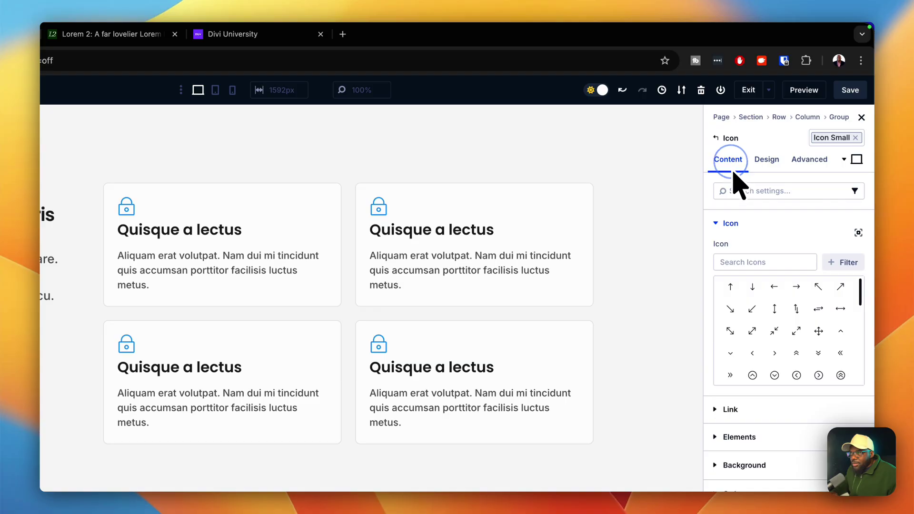
pyautogui.scroll(-10, 812, 340)
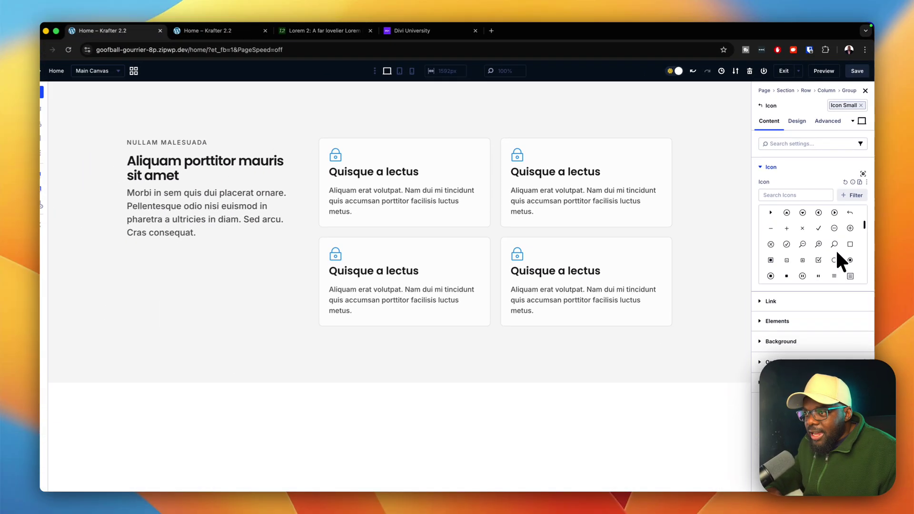
pyautogui.scroll(-4, 836, 245)
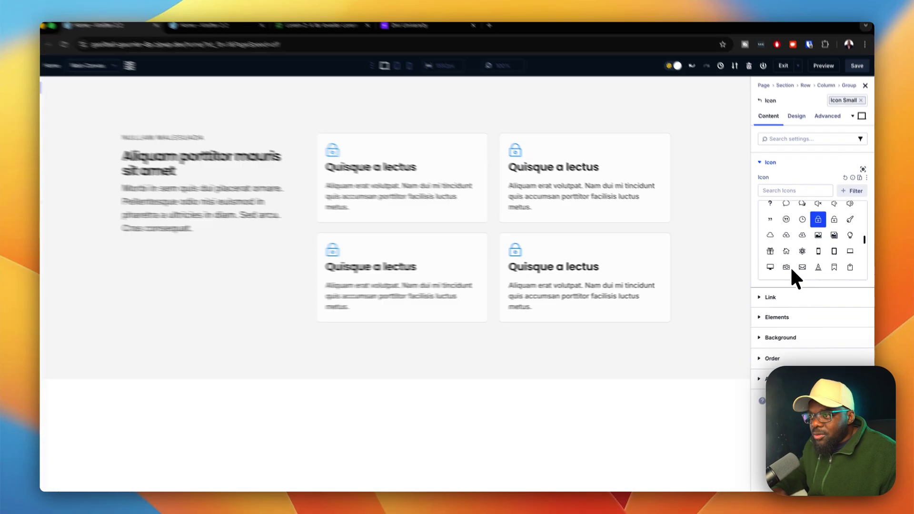
pyautogui.click(787, 267)
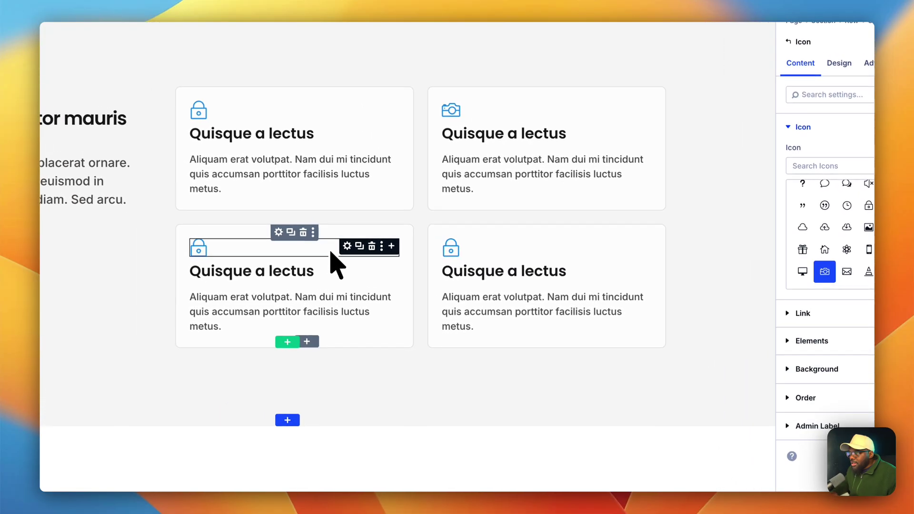
pyautogui.click(347, 246)
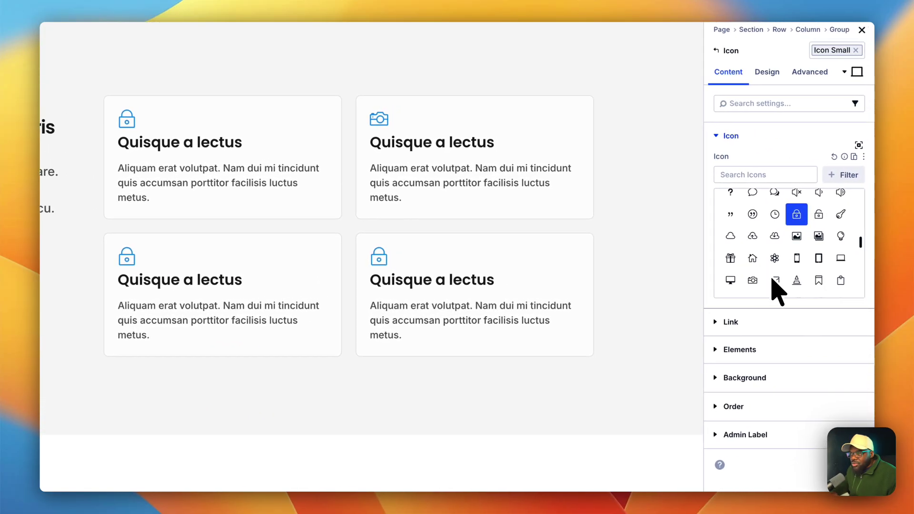
pyautogui.click(775, 281)
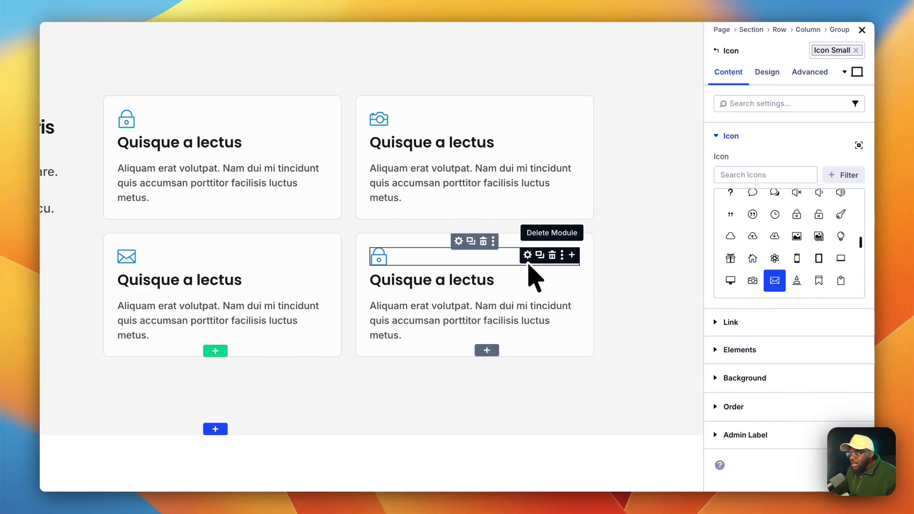
# Change the fourth card's icon to the film strip.
pyautogui.click(528, 255)
pyautogui.scroll(-3, 757, 244)
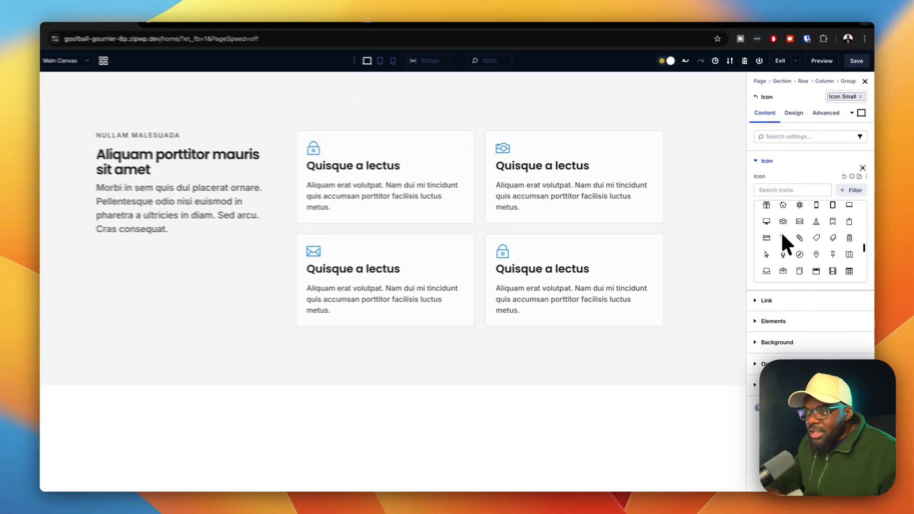
pyautogui.scroll(-1, 785, 239)
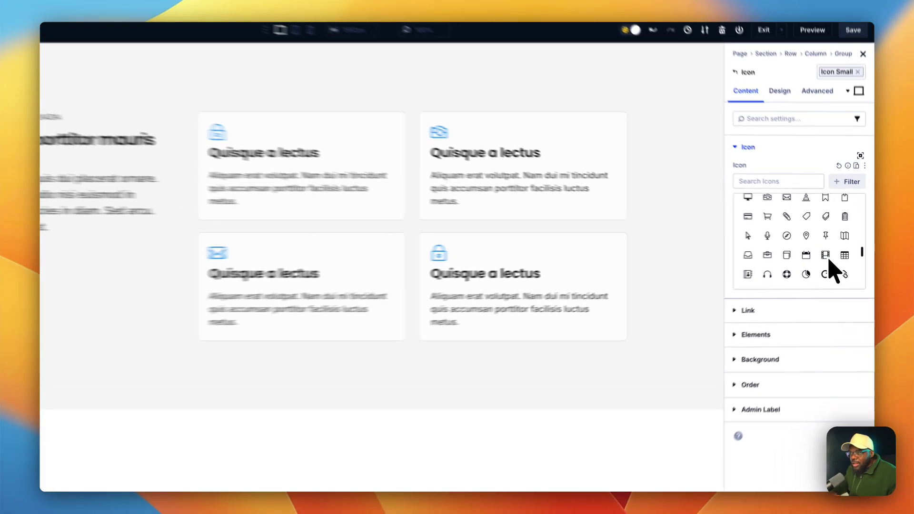
pyautogui.click(834, 253)
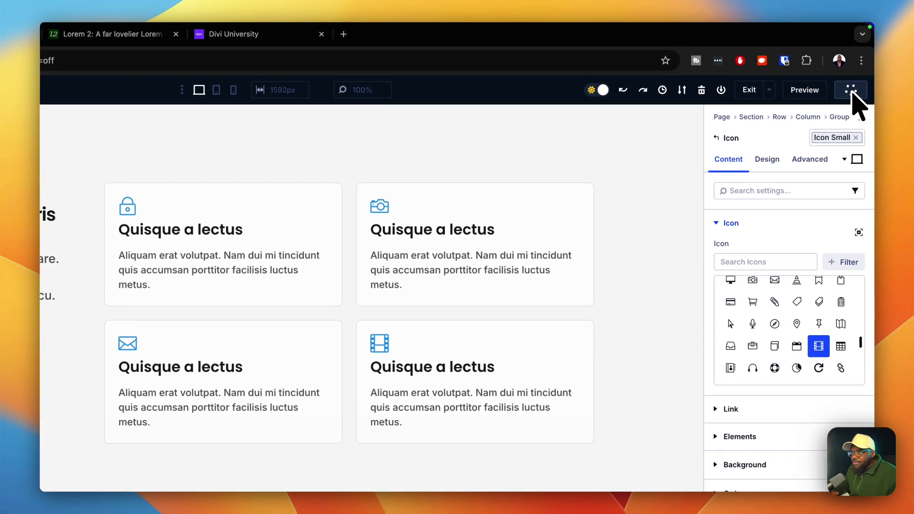
# Save the page, check its front-end preview and return to the builder.
pyautogui.click(857, 70)
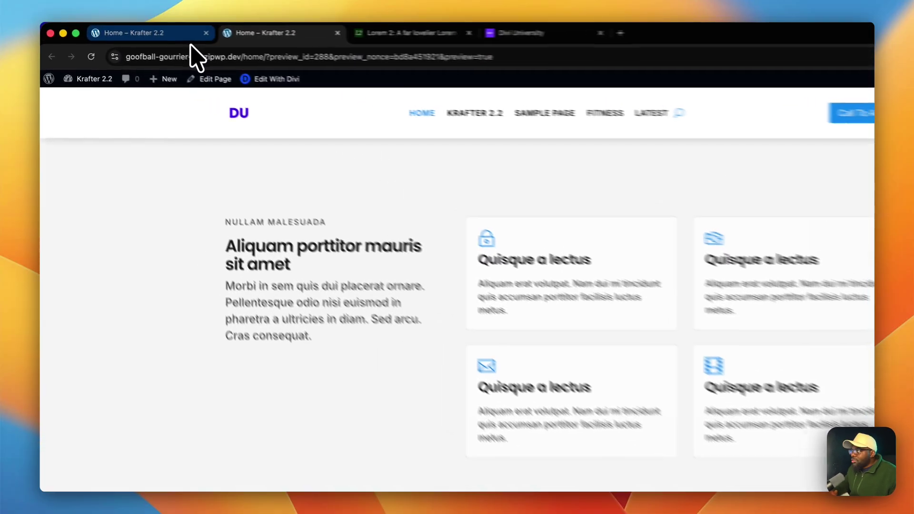
pyautogui.click(162, 30)
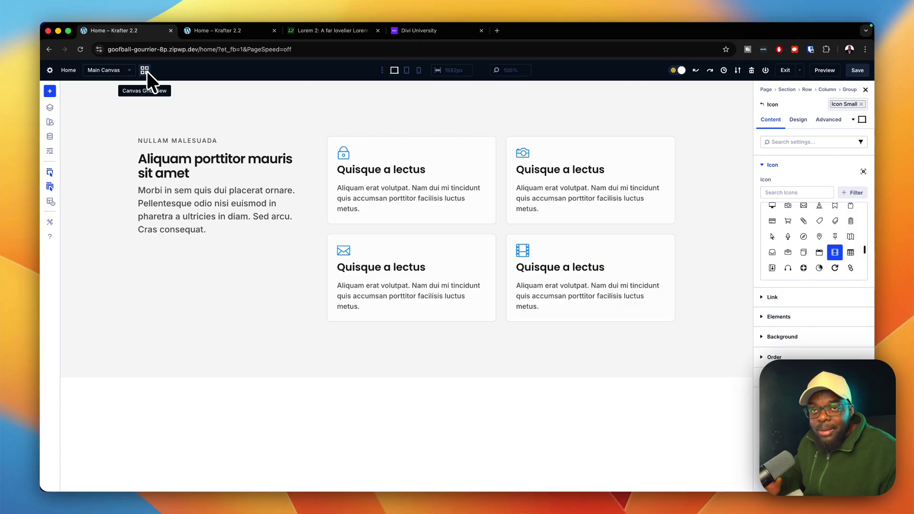
# Duplicate the Main Canvas from the canvas grid view and open the copy for editing.
pyautogui.click(145, 71)
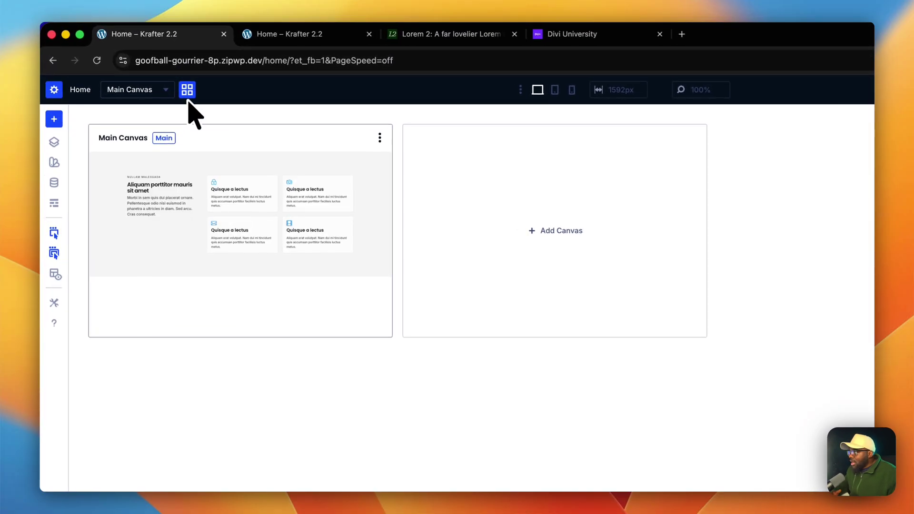
pyautogui.click(381, 139)
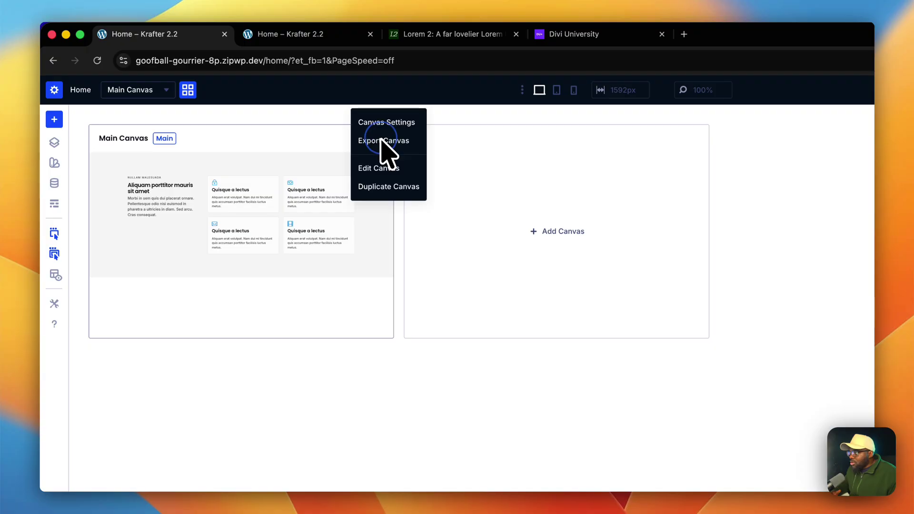
pyautogui.click(405, 188)
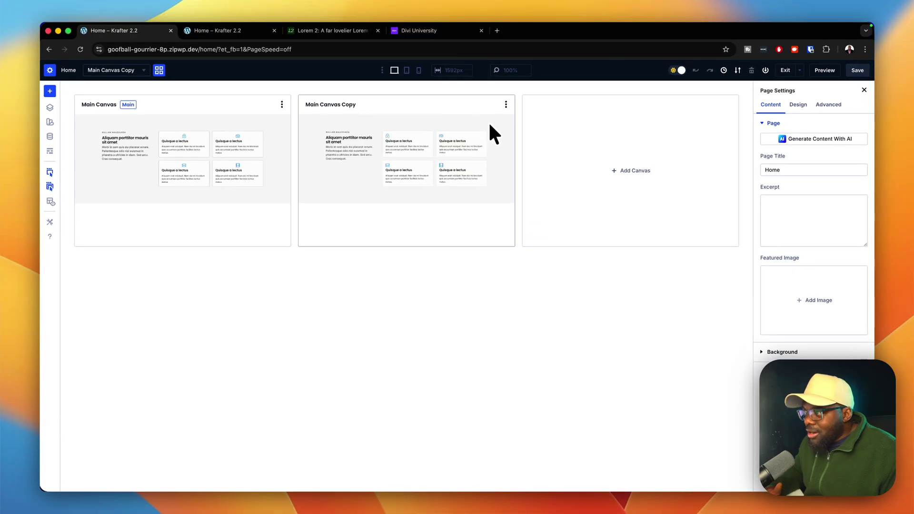
pyautogui.click(543, 136)
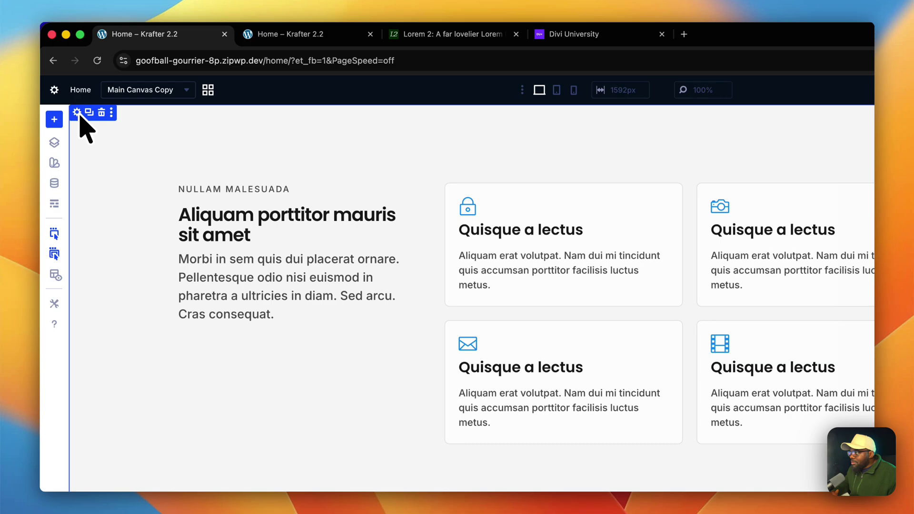
# Replace the background color of the section on the Main Canvas Copy with the gray 900 global color.
pyautogui.click(77, 113)
pyautogui.click(847, 198)
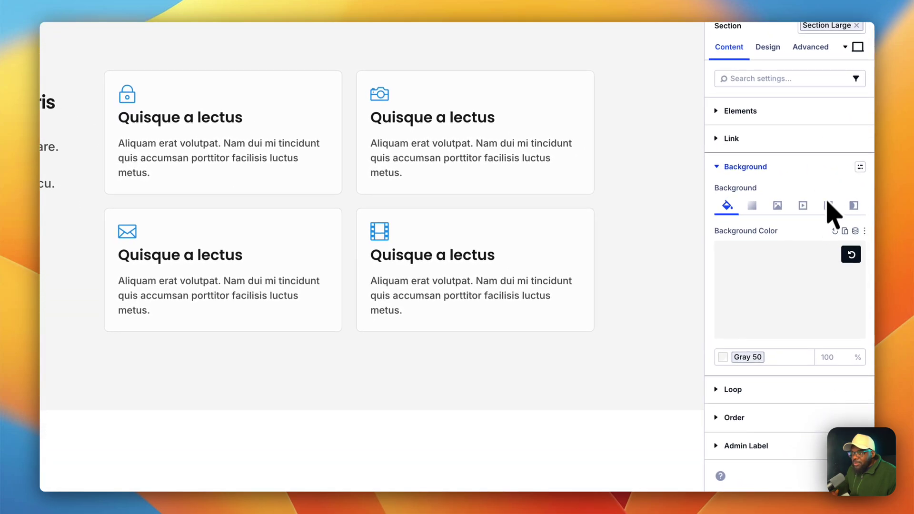
pyautogui.click(723, 357)
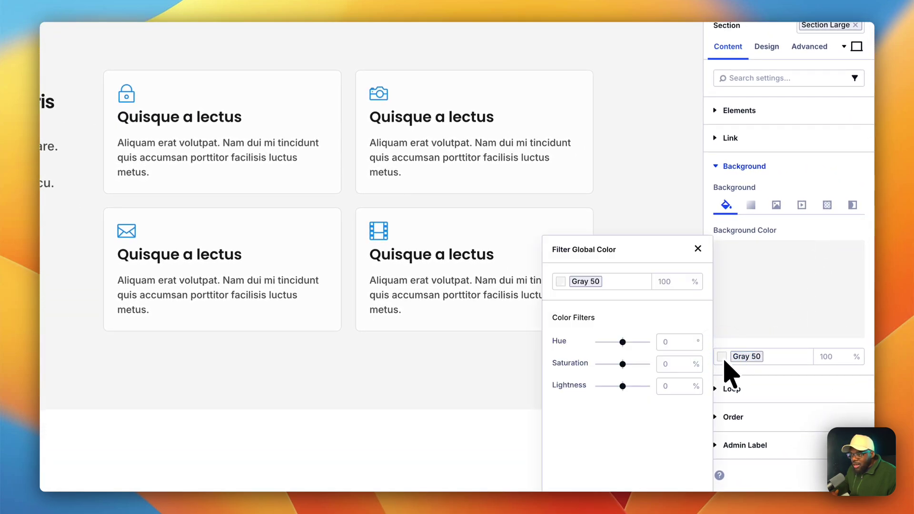
pyautogui.click(723, 358)
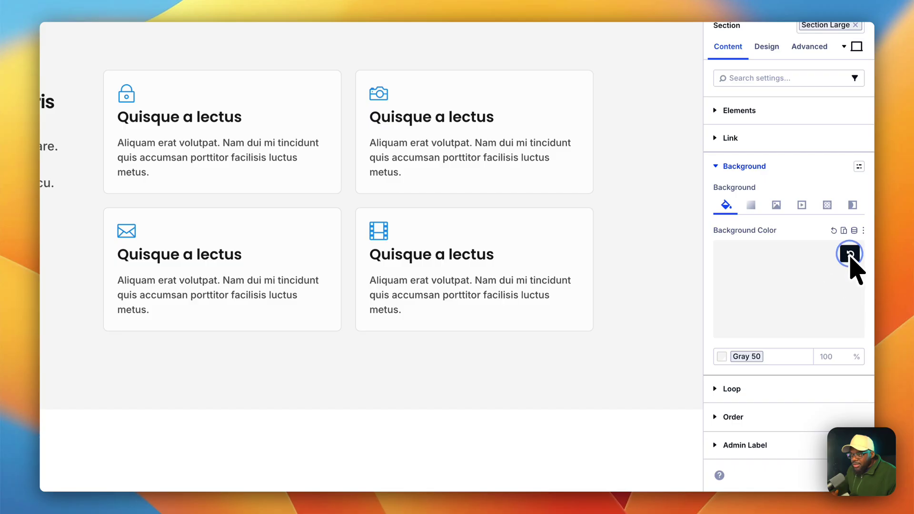
pyautogui.click(851, 254)
pyautogui.click(828, 294)
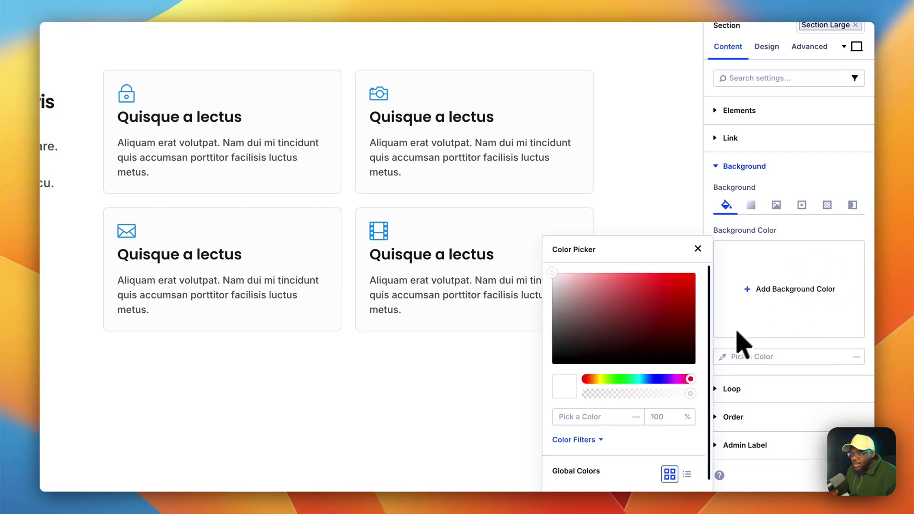
pyautogui.scroll(-4, 673, 378)
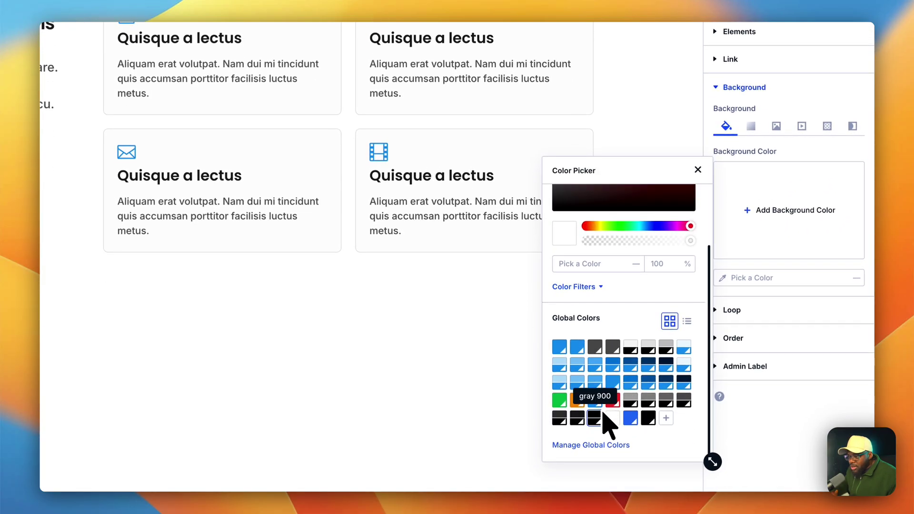
pyautogui.click(600, 417)
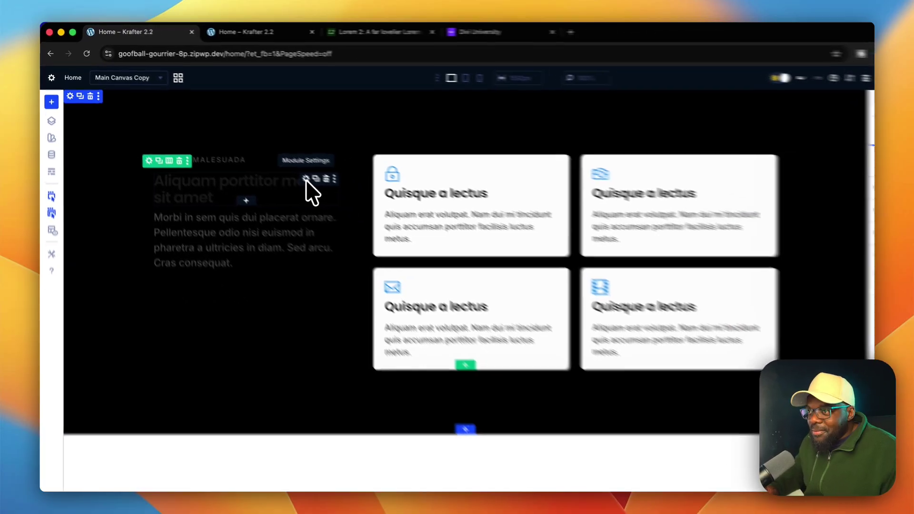
# Set the text color of the main heading beside the cards to a light gray global color.
pyautogui.click(363, 212)
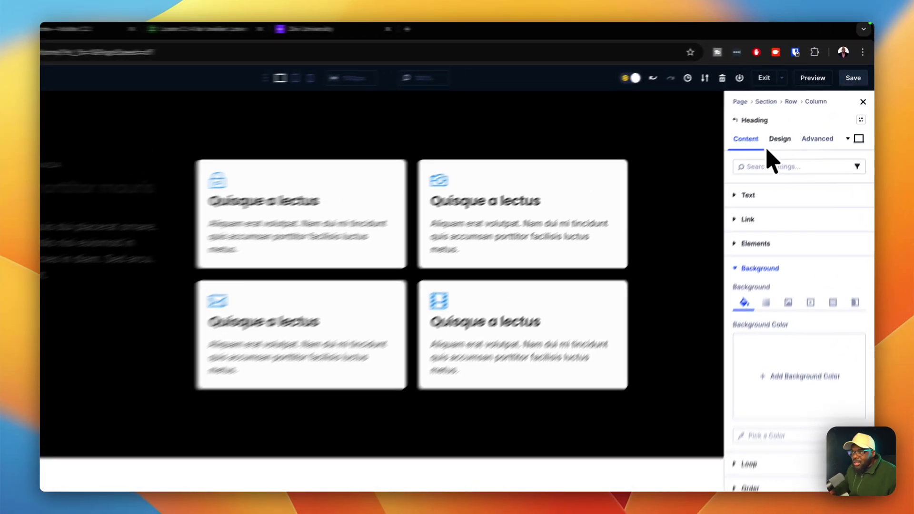
pyautogui.click(799, 120)
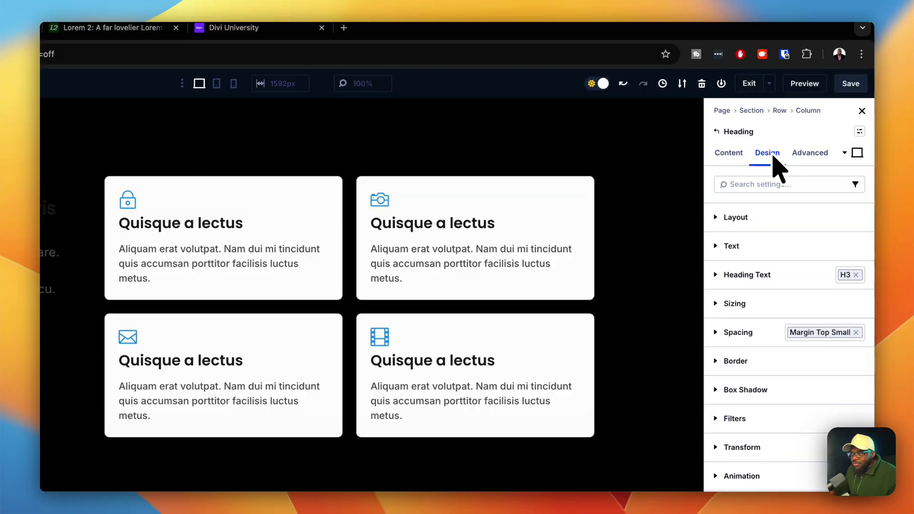
pyautogui.click(849, 276)
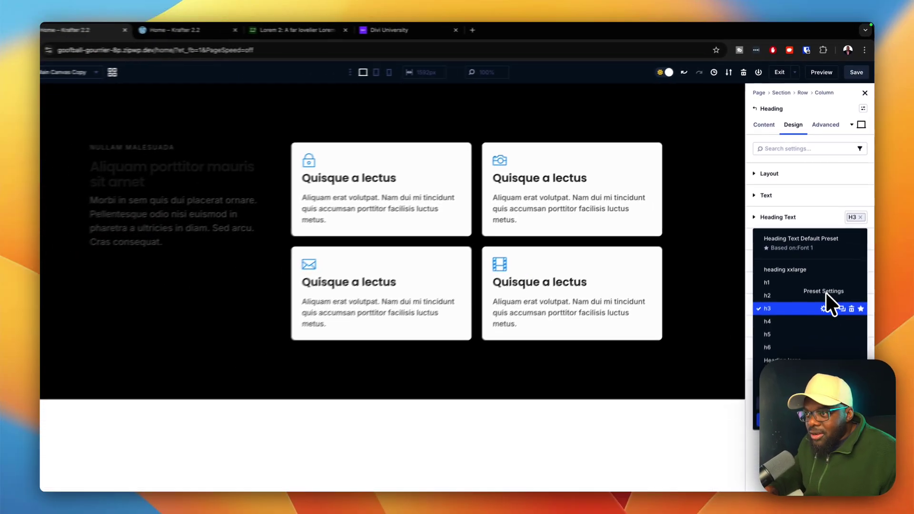
pyautogui.click(860, 311)
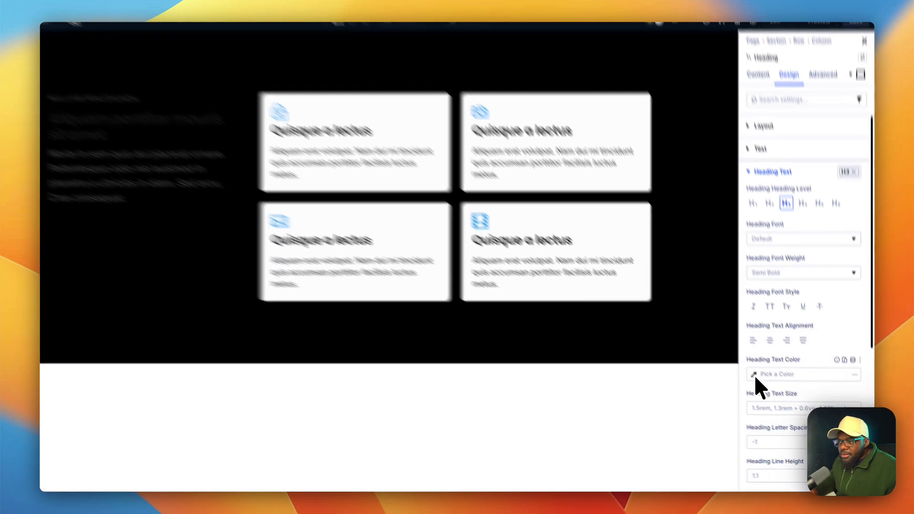
pyautogui.click(772, 388)
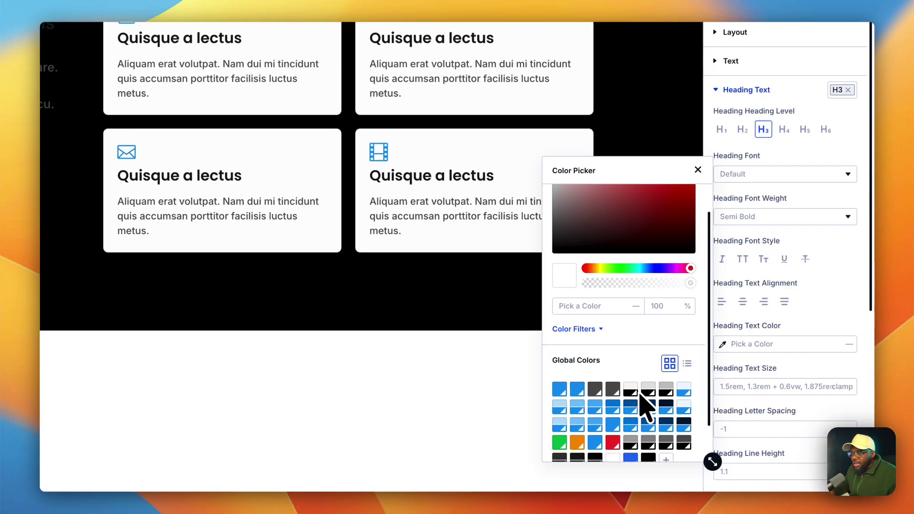
pyautogui.click(649, 390)
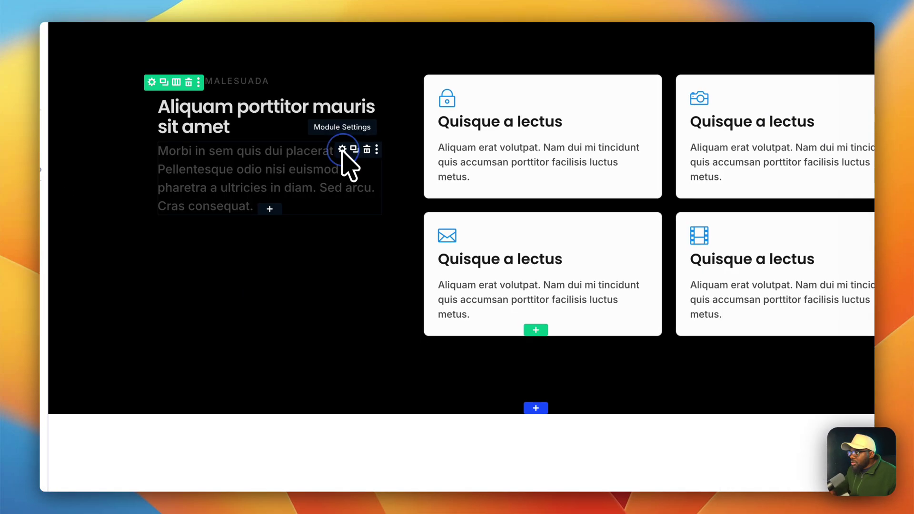
pyautogui.click(346, 150)
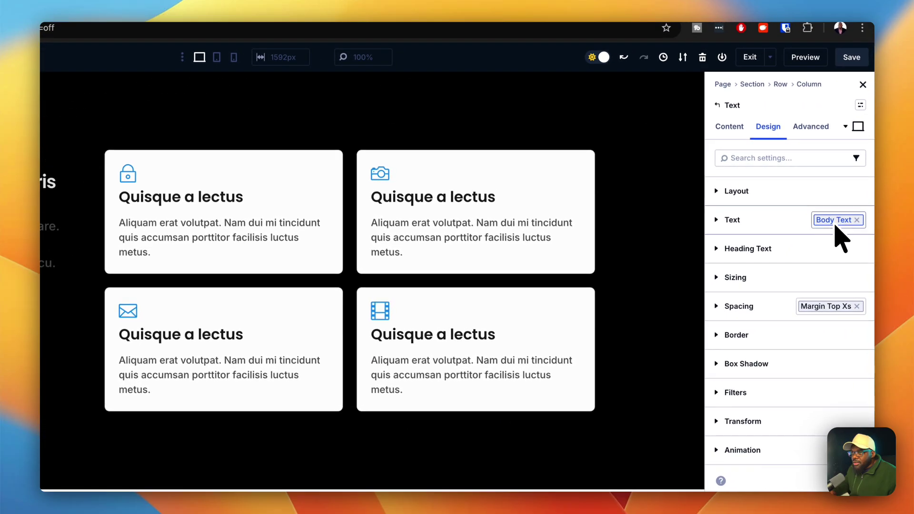
pyautogui.click(845, 208)
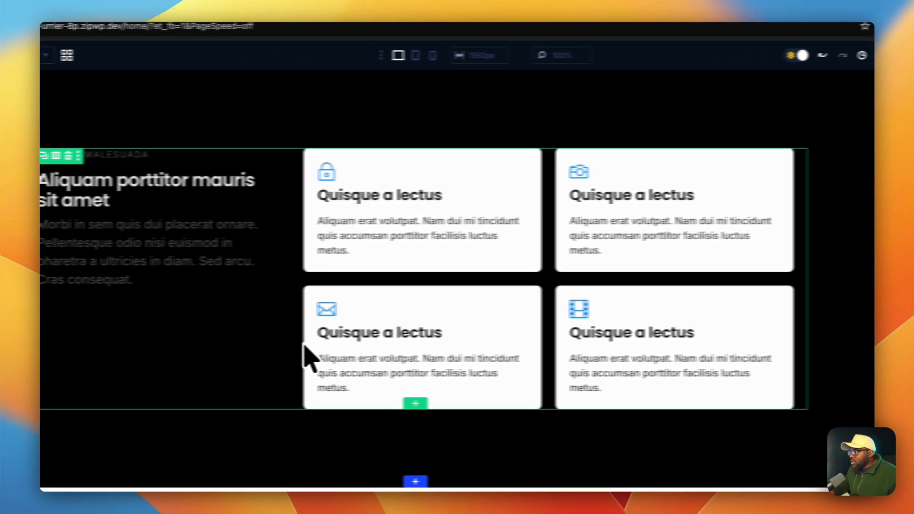
pyautogui.click(204, 314)
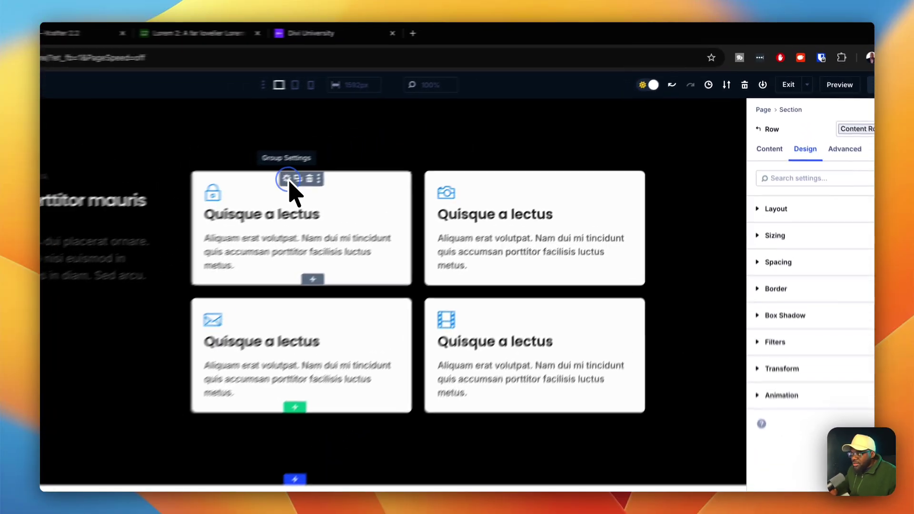
# Replace the padlock card group's background color with the Gray 700 global color.
pyautogui.click(399, 141)
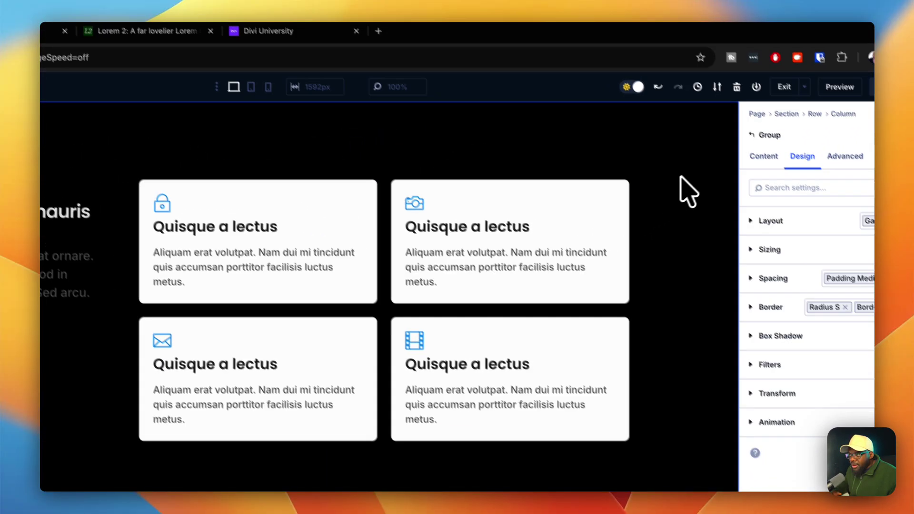
pyautogui.click(769, 159)
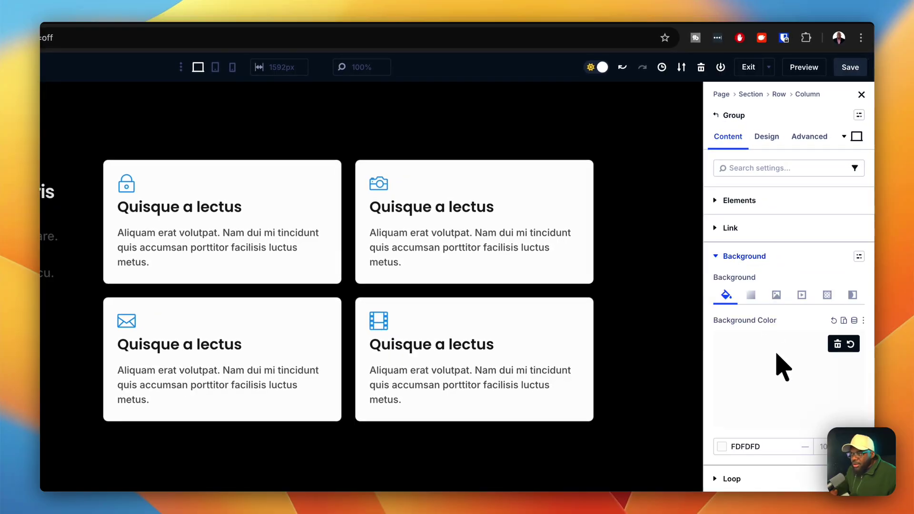
pyautogui.click(850, 349)
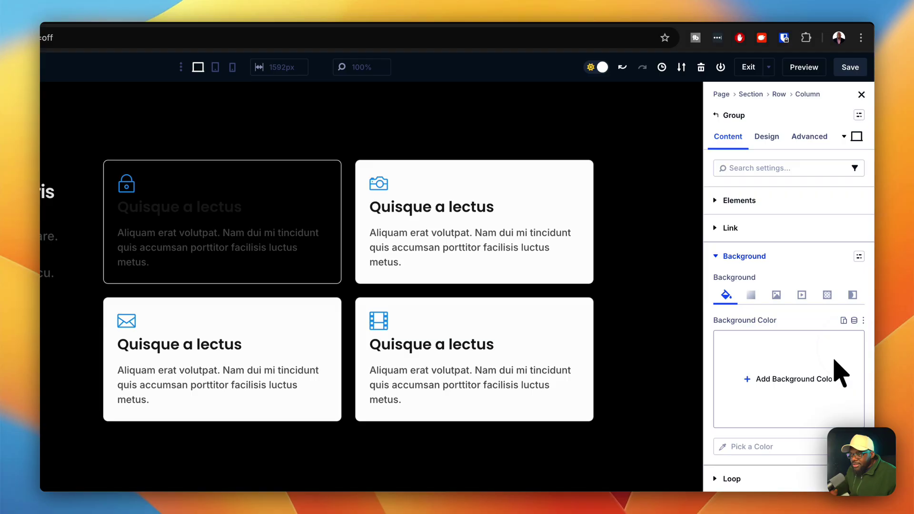
pyautogui.click(809, 378)
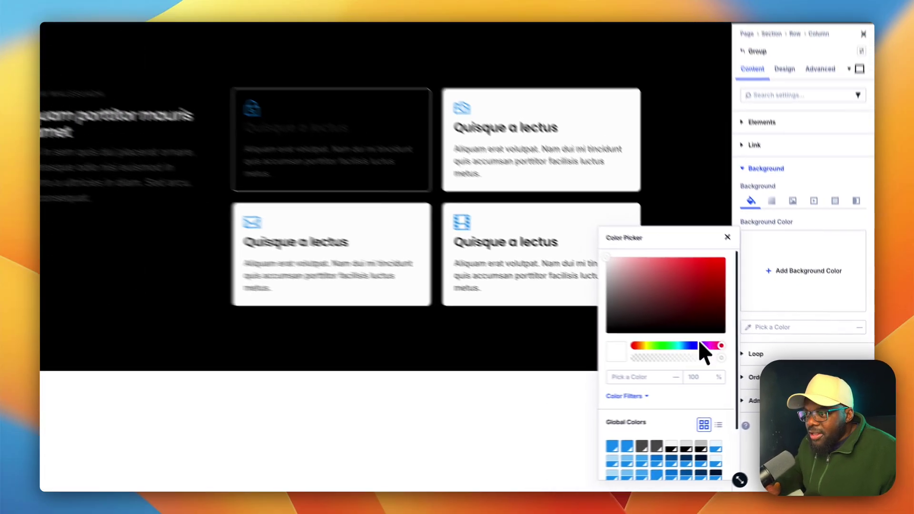
pyautogui.scroll(-2, 698, 421)
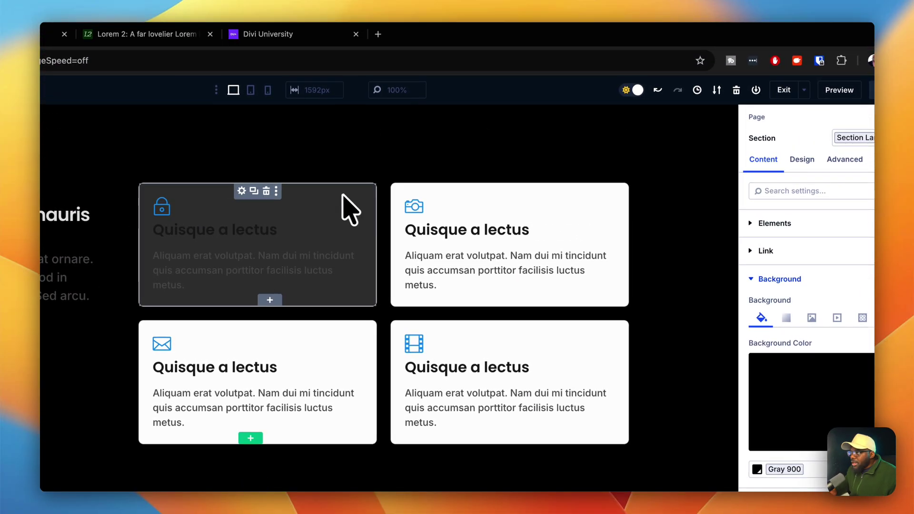
# Set the padlock card group's border color to the Gray 700 global color.
pyautogui.click(242, 191)
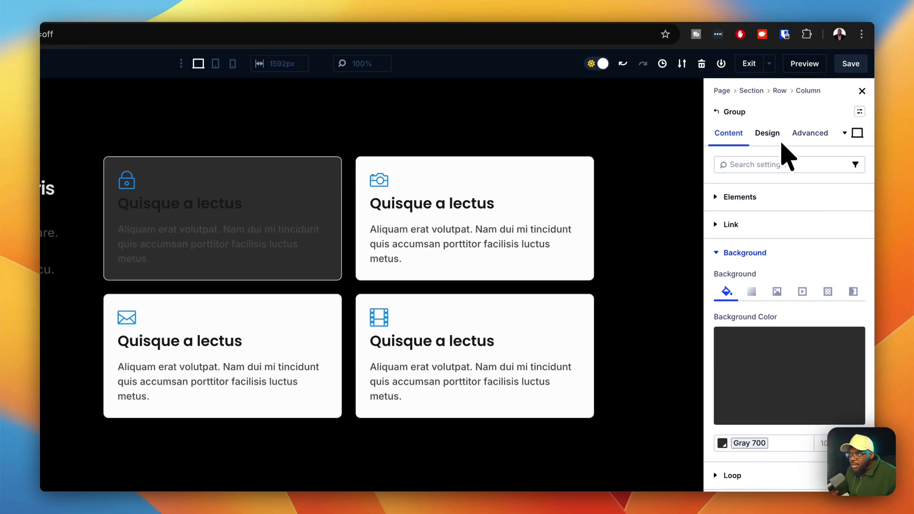
pyautogui.click(802, 159)
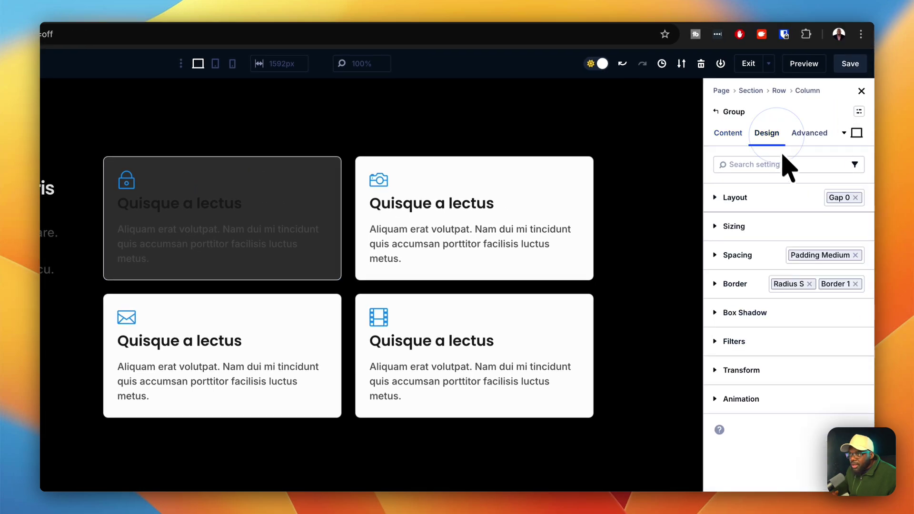
pyautogui.click(786, 281)
pyautogui.scroll(-3, 762, 429)
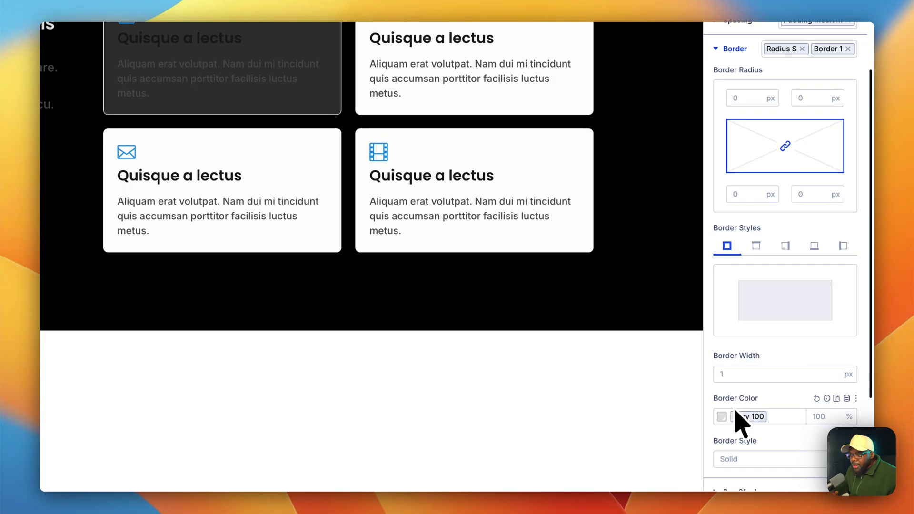
pyautogui.click(722, 417)
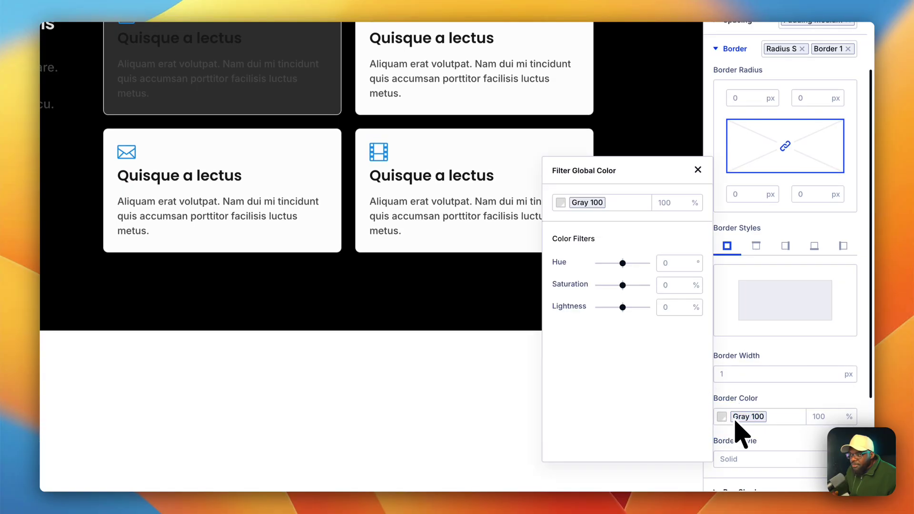
pyautogui.click(729, 419)
pyautogui.scroll(-3, 667, 399)
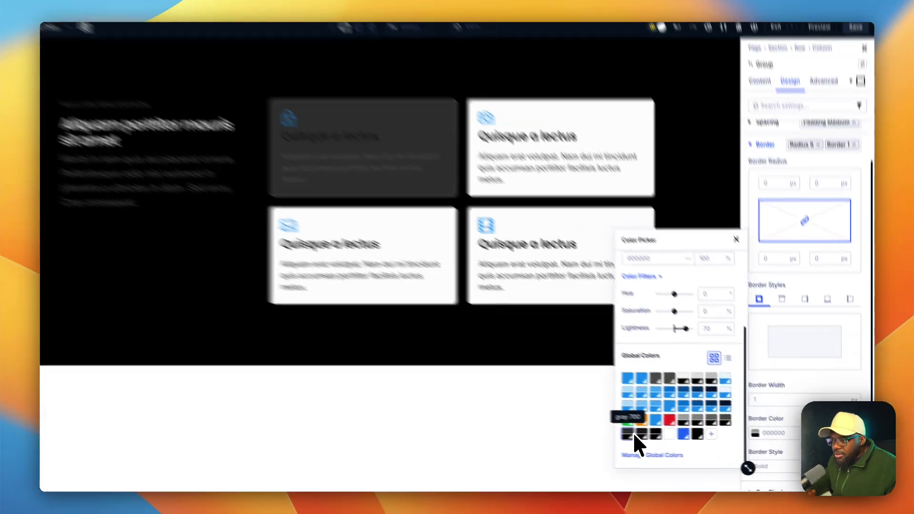
pyautogui.click(629, 433)
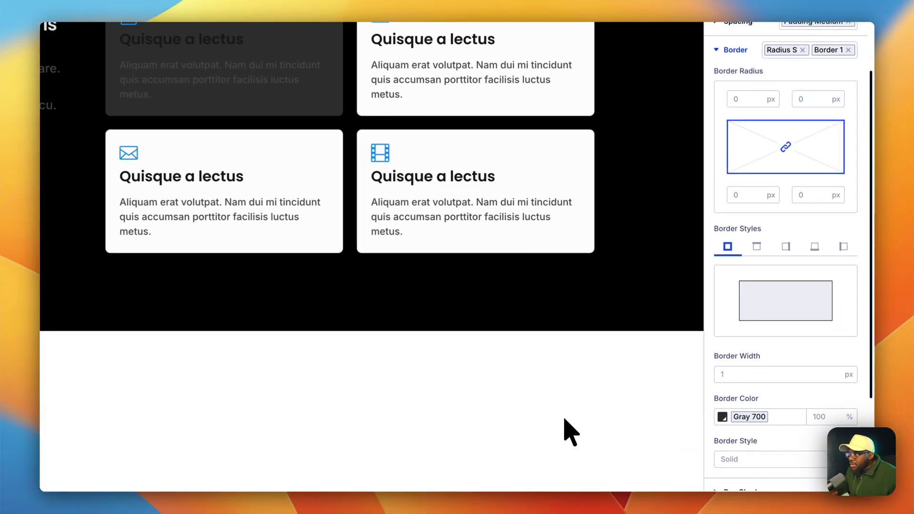
pyautogui.click(722, 417)
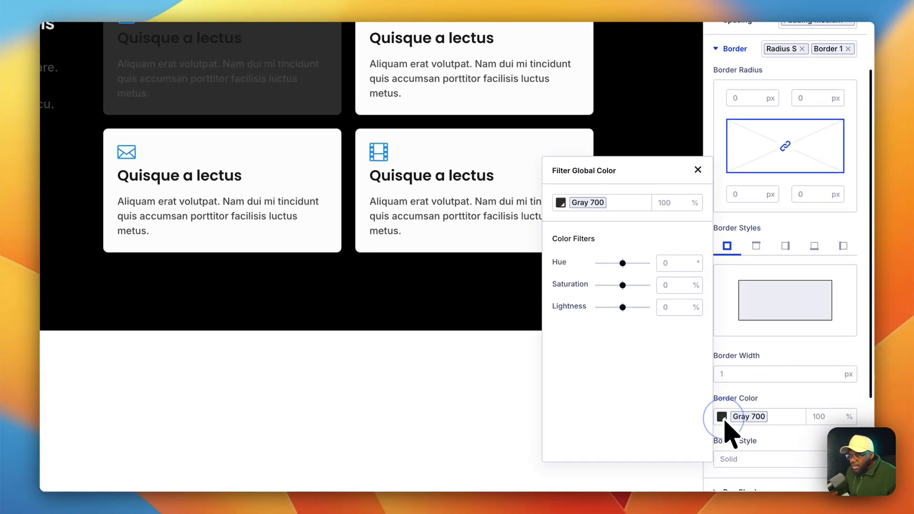
pyautogui.click(785, 421)
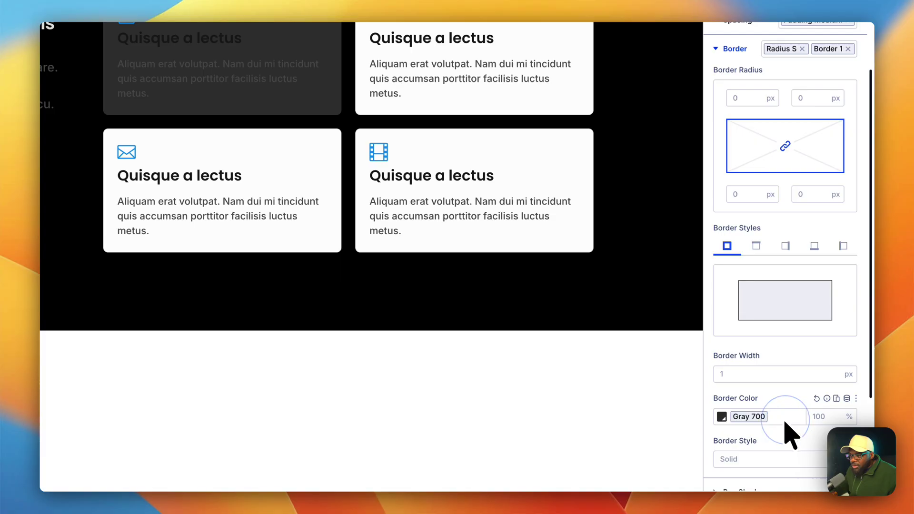
pyautogui.scroll(-5, 787, 426)
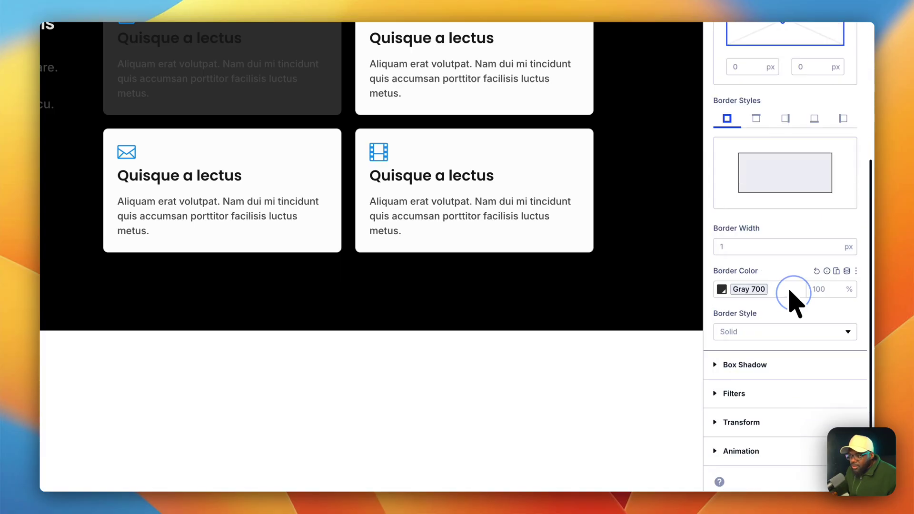
# Reset the padlock card group's border color and replace it with the Gray 600 global color.
pyautogui.click(827, 271)
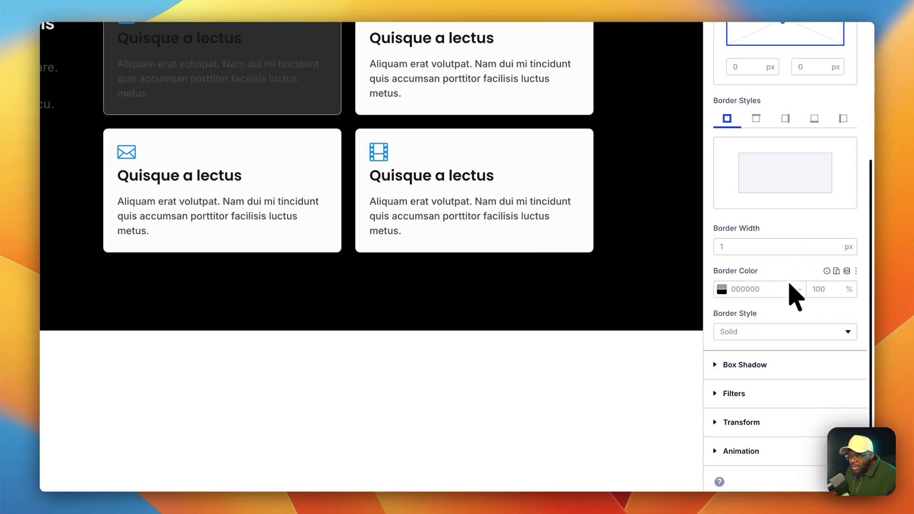
pyautogui.click(759, 291)
pyautogui.click(722, 289)
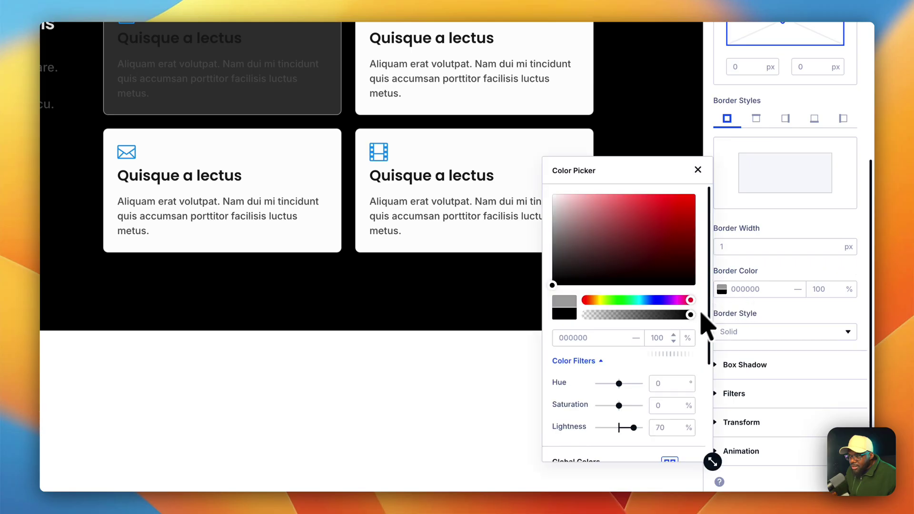
pyautogui.scroll(-2, 658, 367)
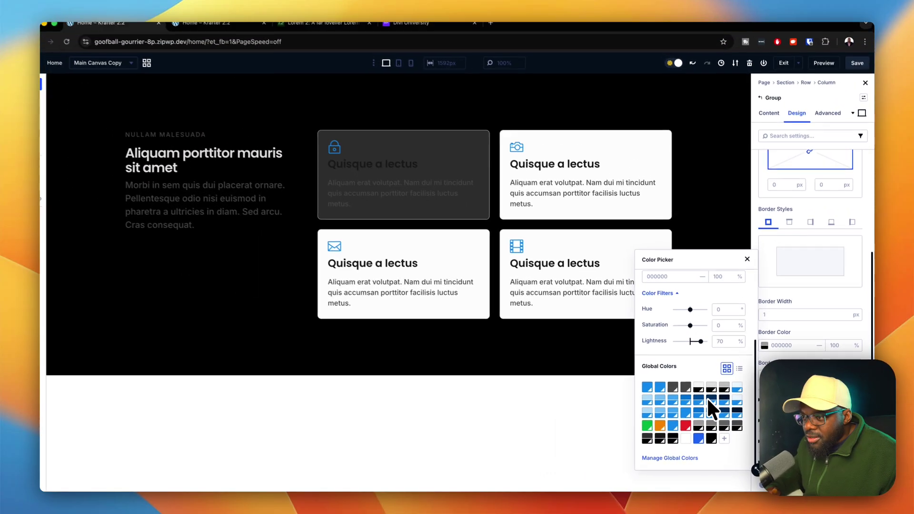
pyautogui.click(648, 419)
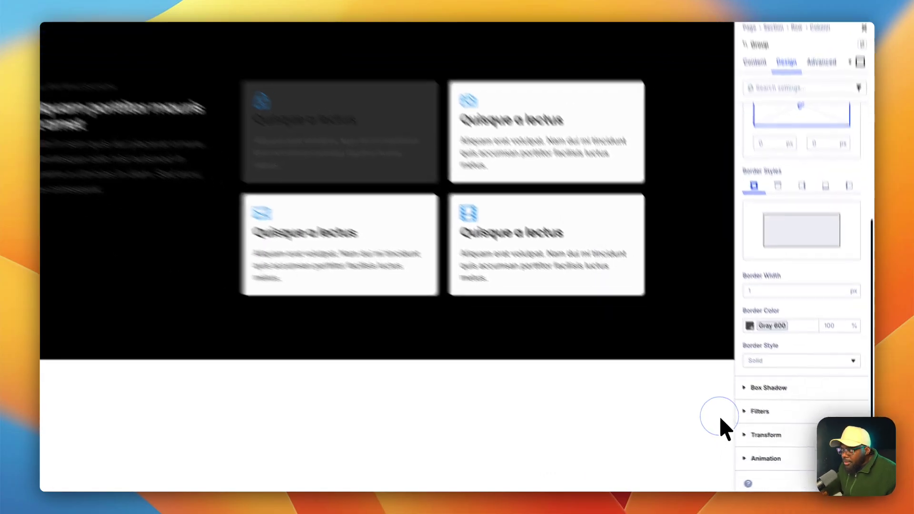
# Open the module settings of the heading inside the padlock card.
pyautogui.click(666, 231)
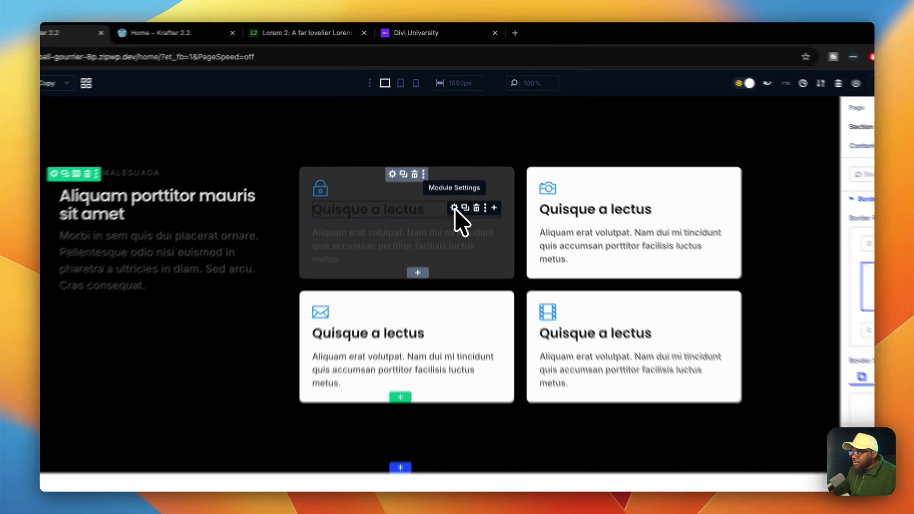
pyautogui.click(448, 168)
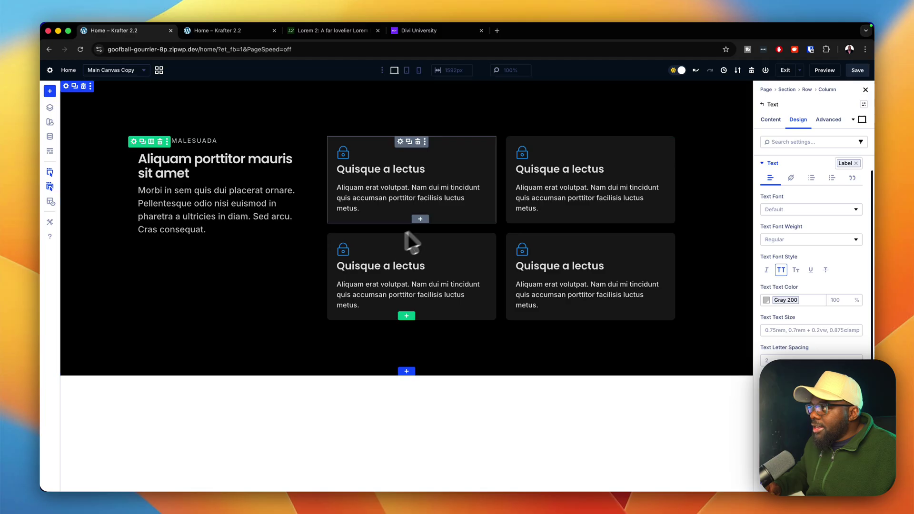
# Show all canvases in the grid view and open the light Main Canvas.
pyautogui.click(159, 70)
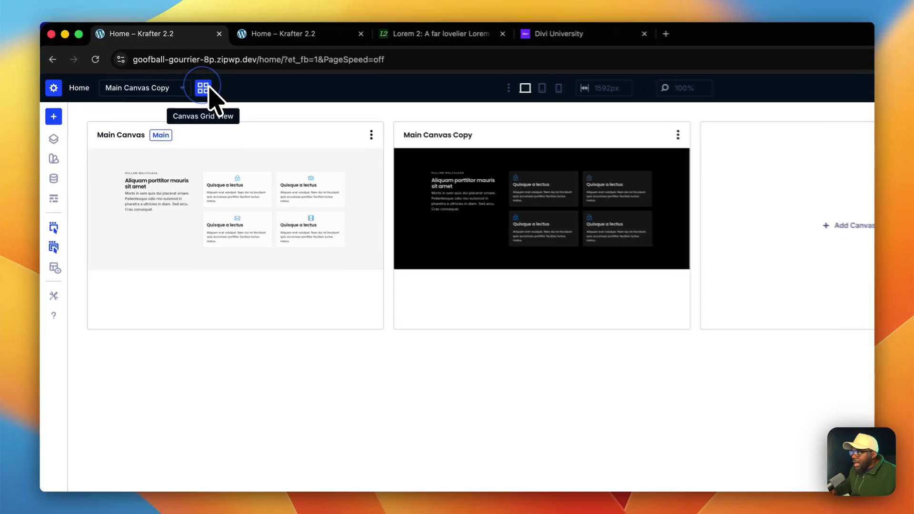
pyautogui.click(257, 278)
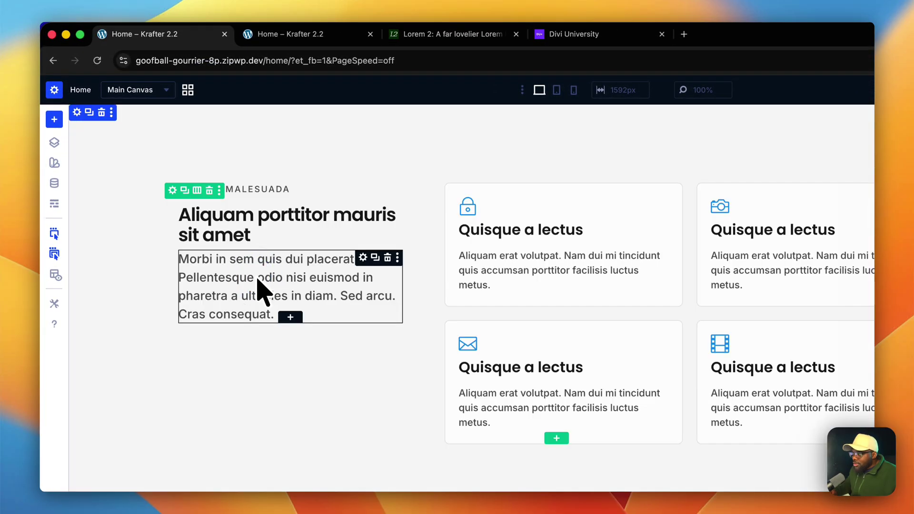